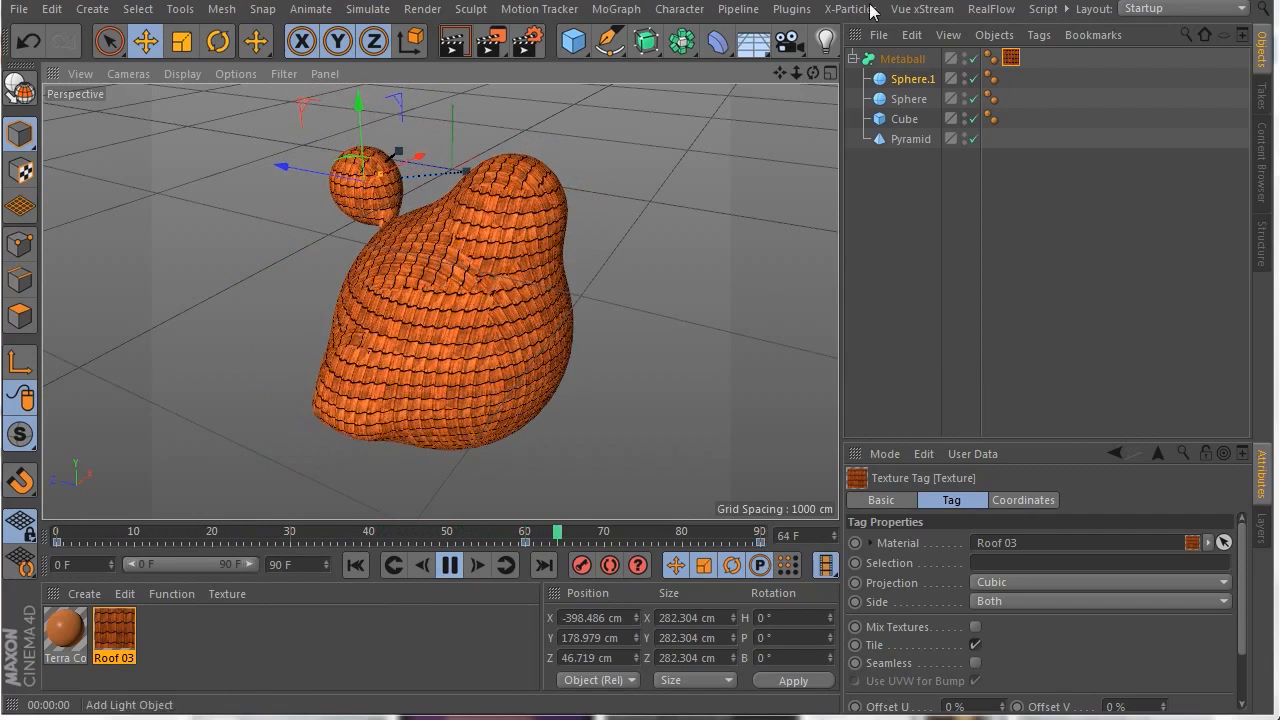
# Examine the roof-textured metaball animation from several angles and up close, and stop its playback.
pyautogui.moveTo(814, 72); pyautogui.dragTo(700, 86)
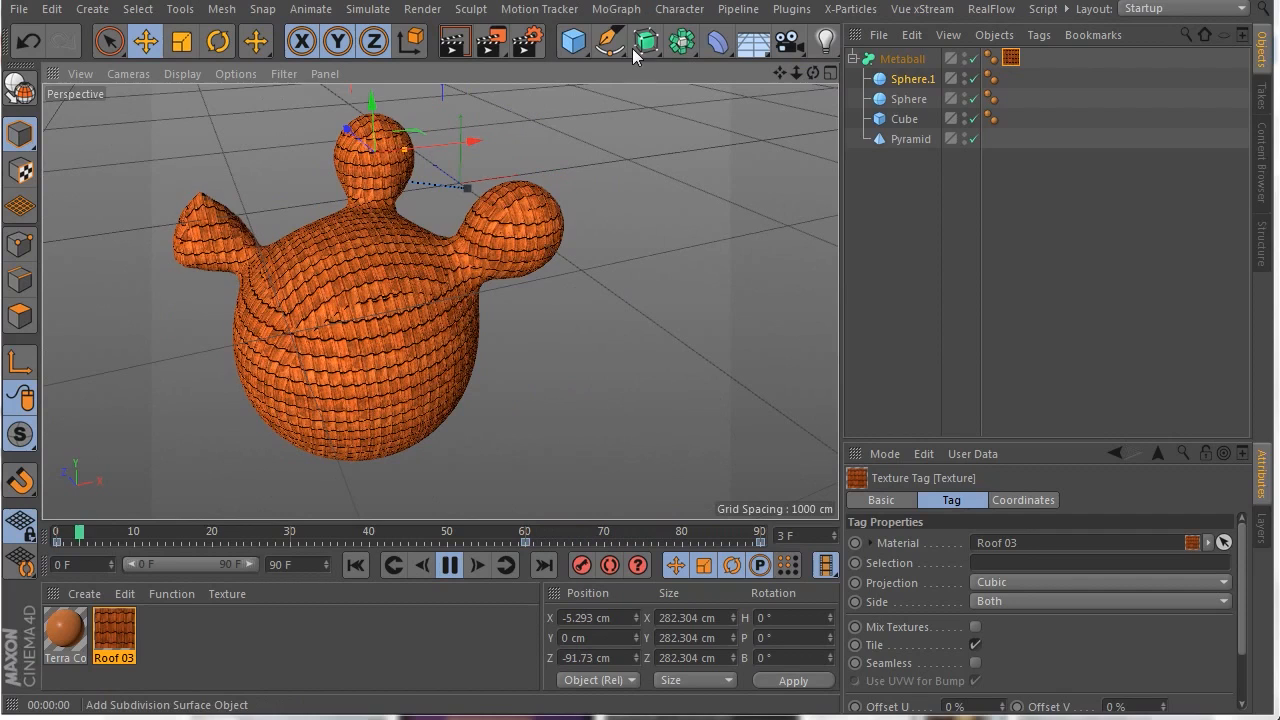
pyautogui.click(686, 48)
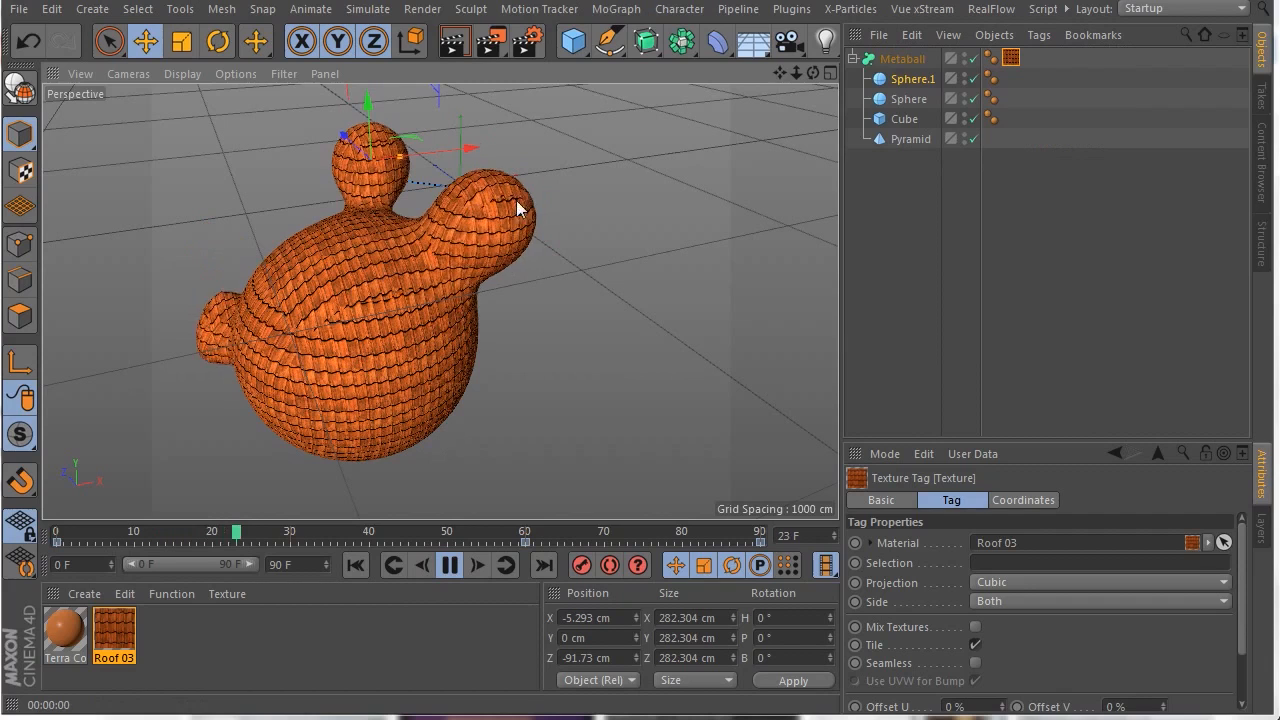
pyautogui.moveTo(812, 72); pyautogui.dragTo(525, 212)
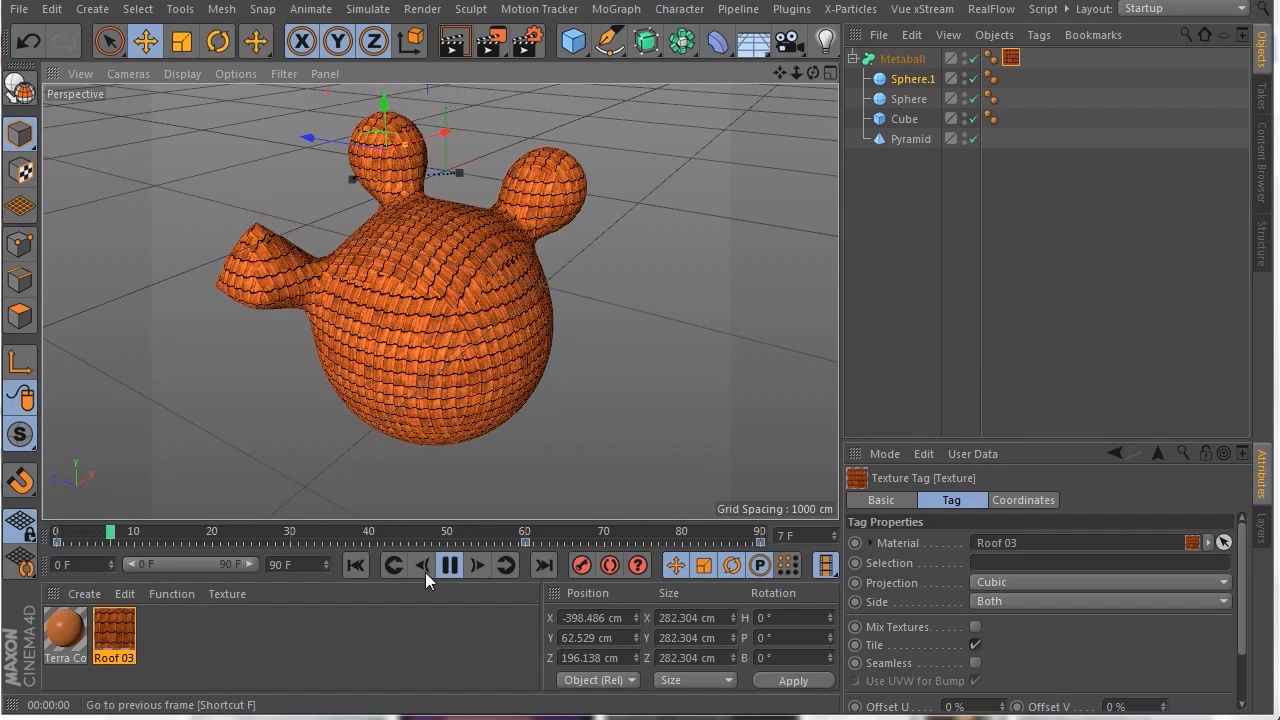
pyautogui.click(450, 563)
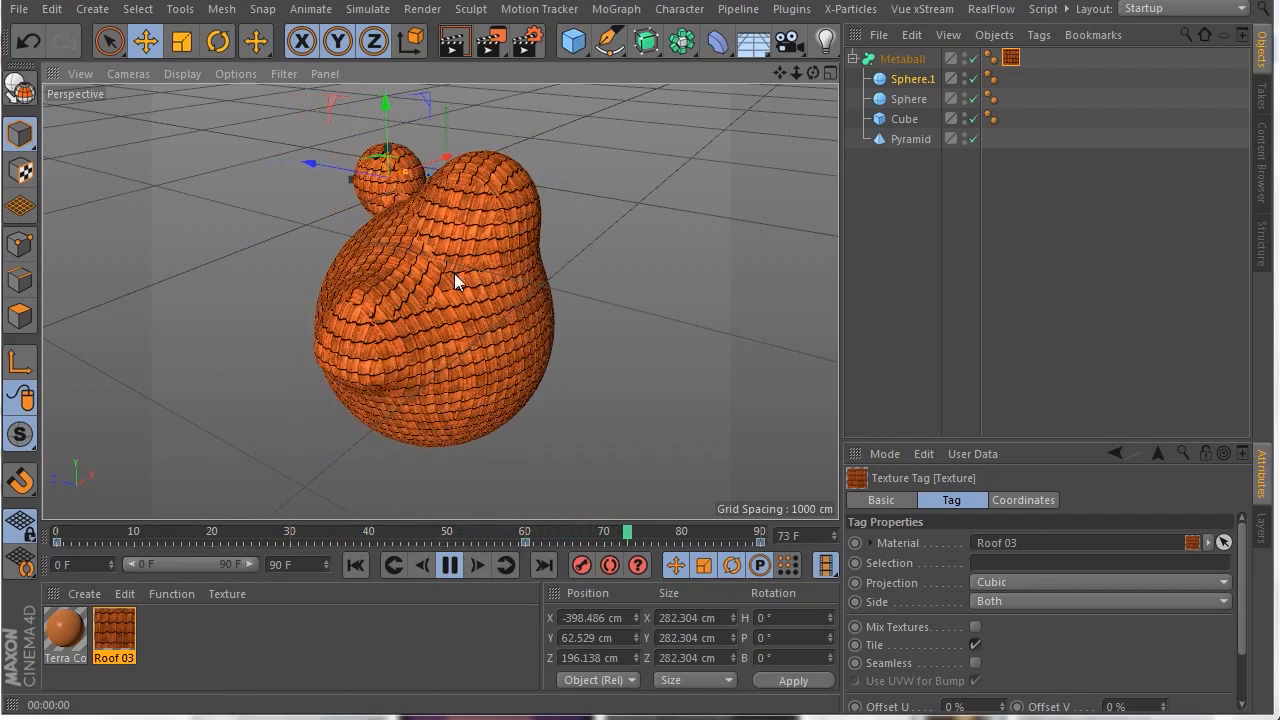
pyautogui.scroll(5, 428, 290)
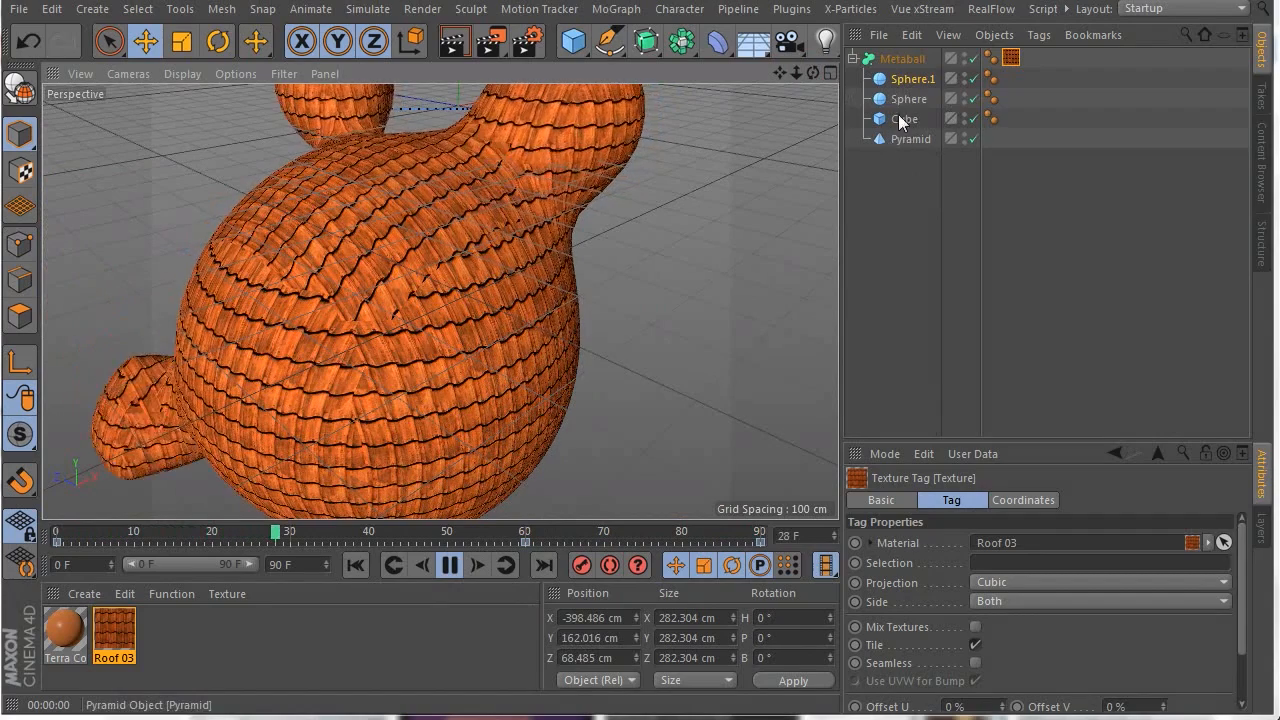
pyautogui.click(450, 568)
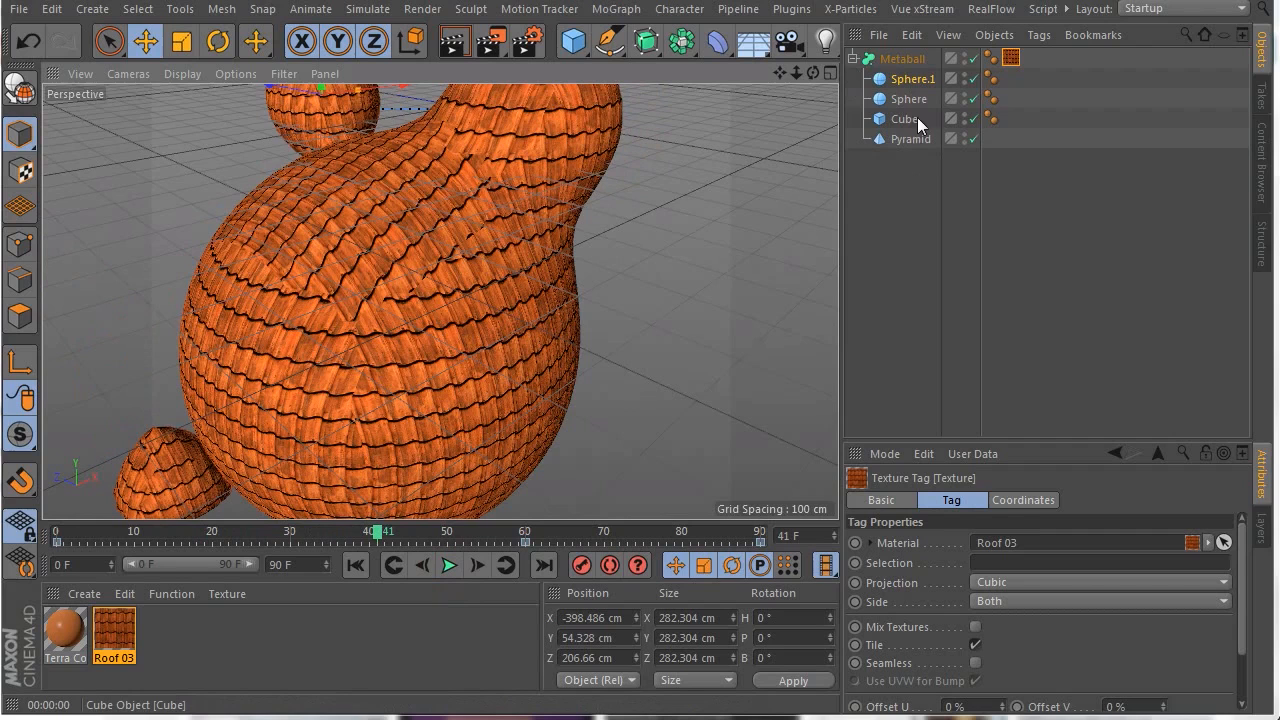
pyautogui.scroll(-5, 647, 318)
# Delete all objects from the scene and create a new empty project.
pyautogui.click(901, 196)
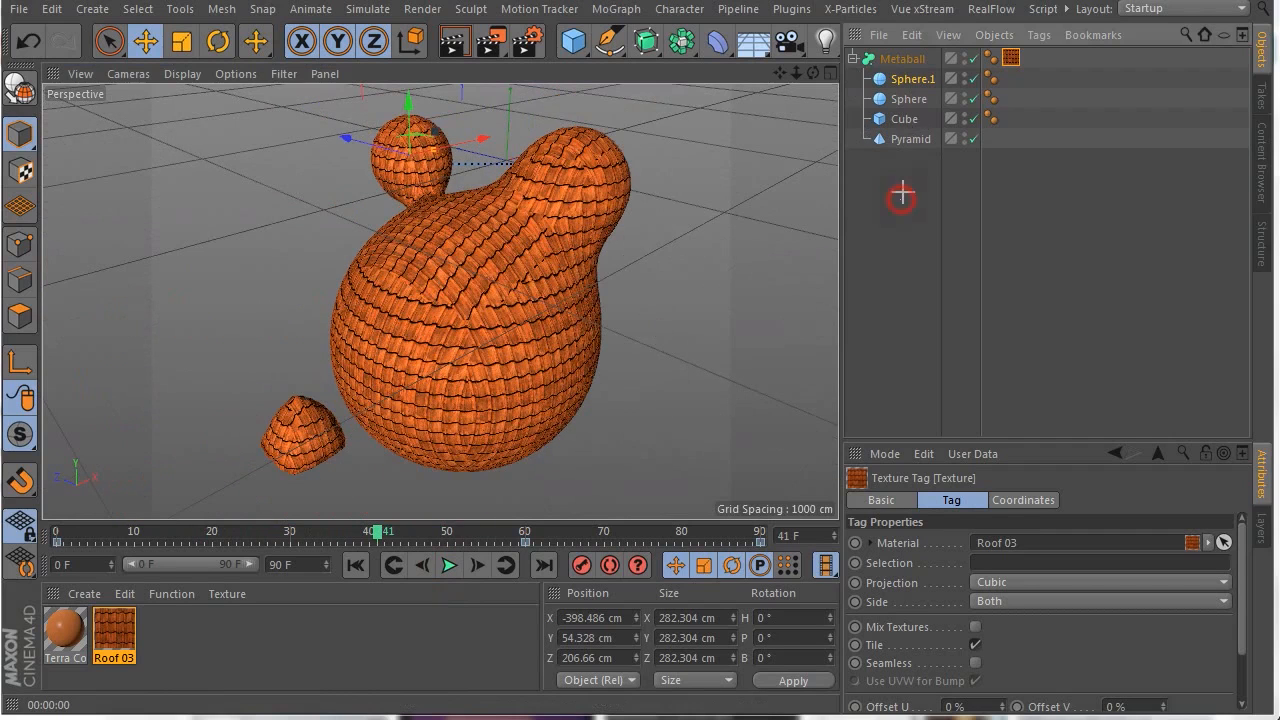
pyautogui.hotkey('ctrl', 'a')
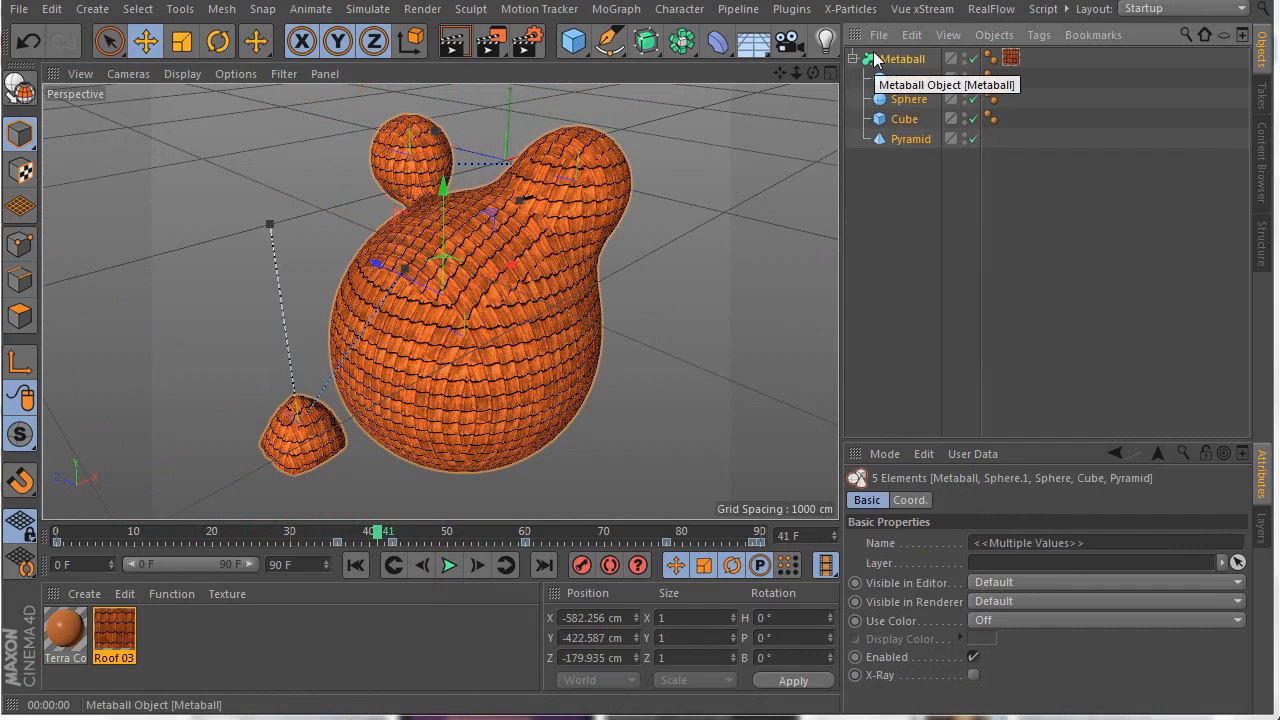
pyautogui.press('Delete')
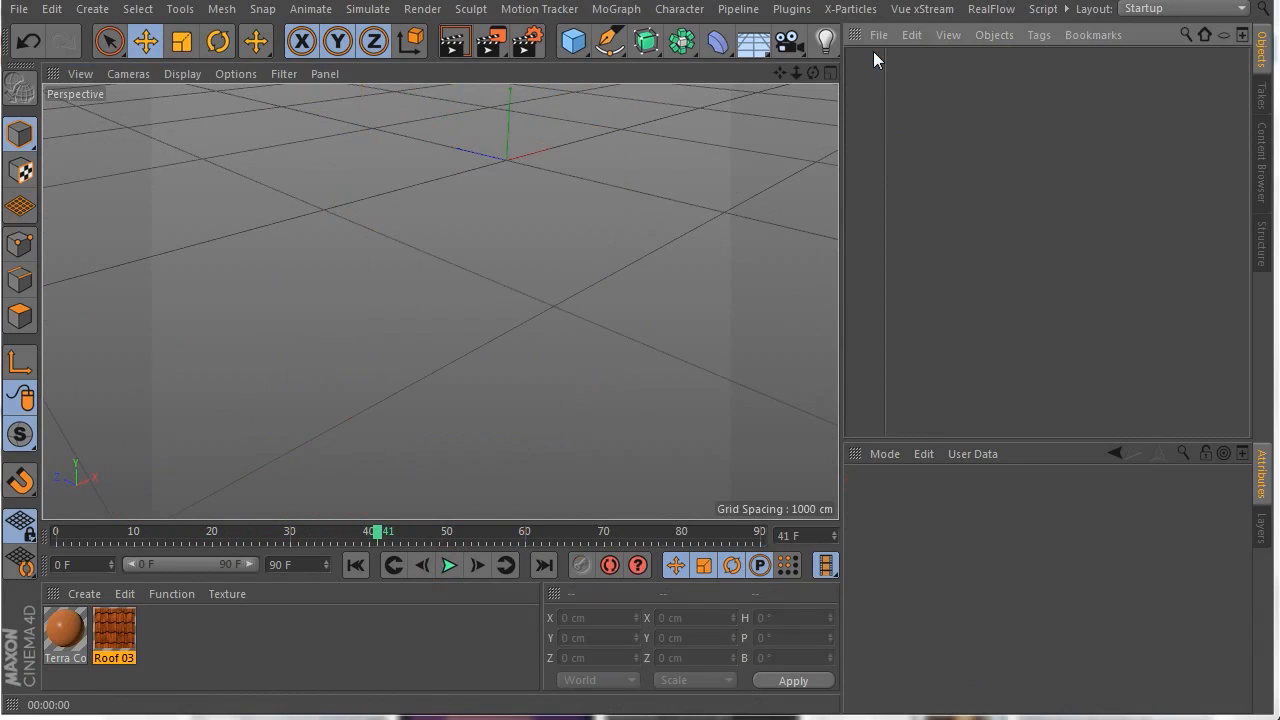
pyautogui.click(25, 14)
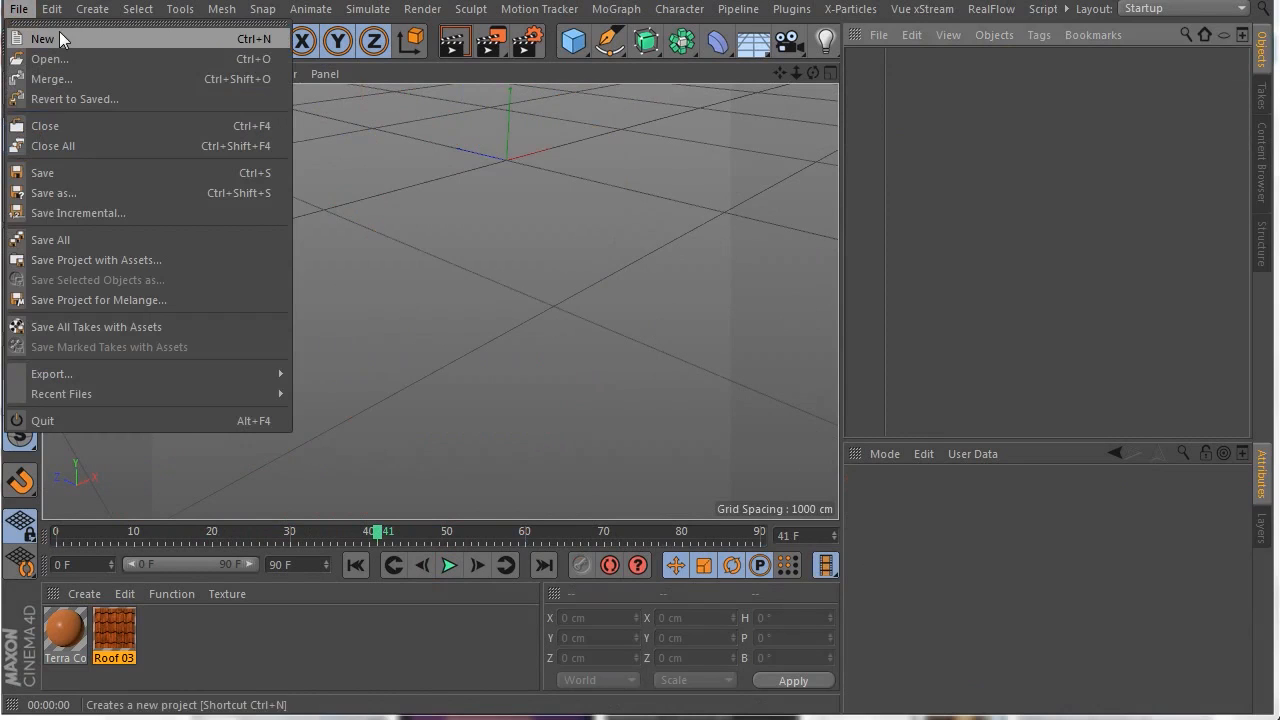
pyautogui.click(59, 31)
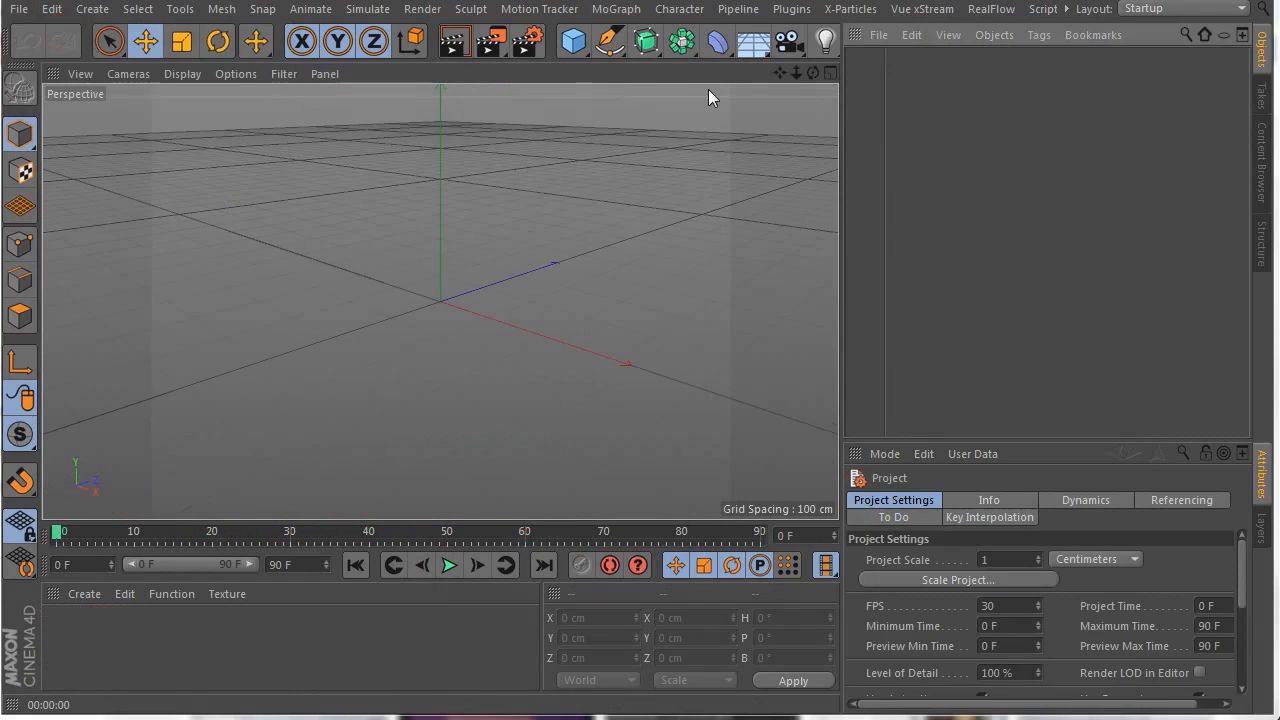
# Add a sphere with a radius of 200 cm and 50 segments.
pyautogui.click(577, 48)
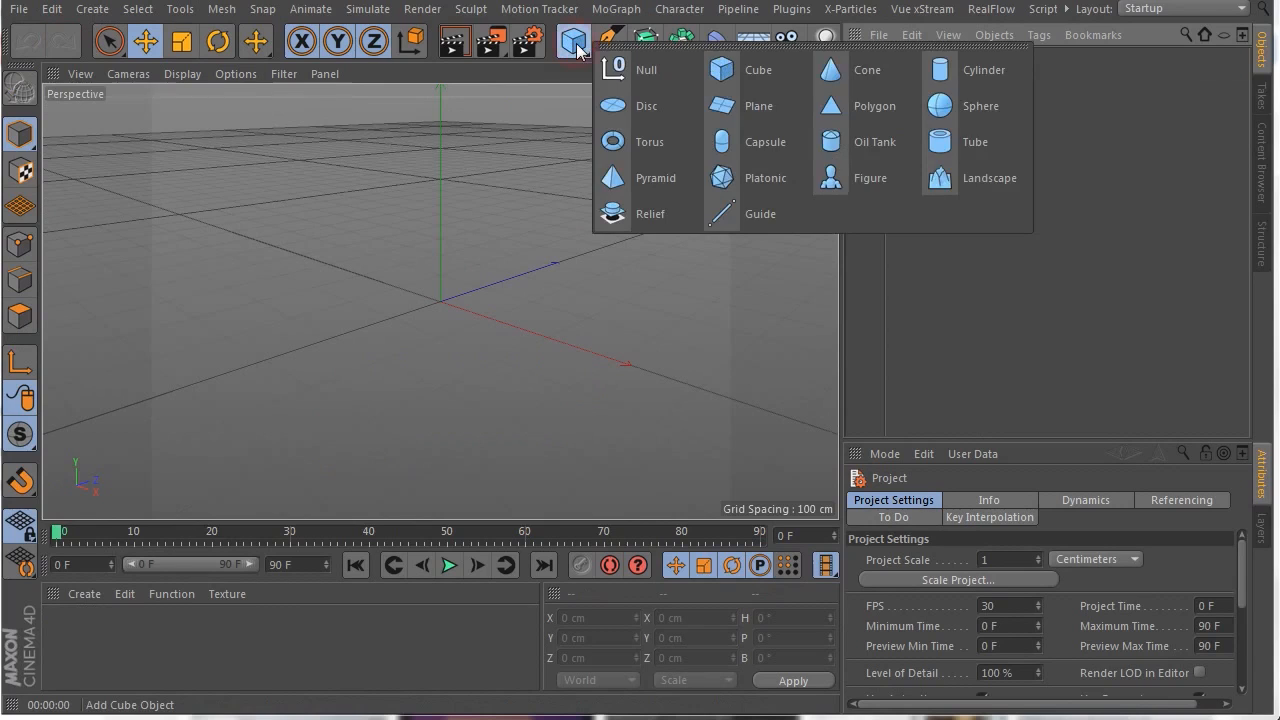
pyautogui.click(974, 105)
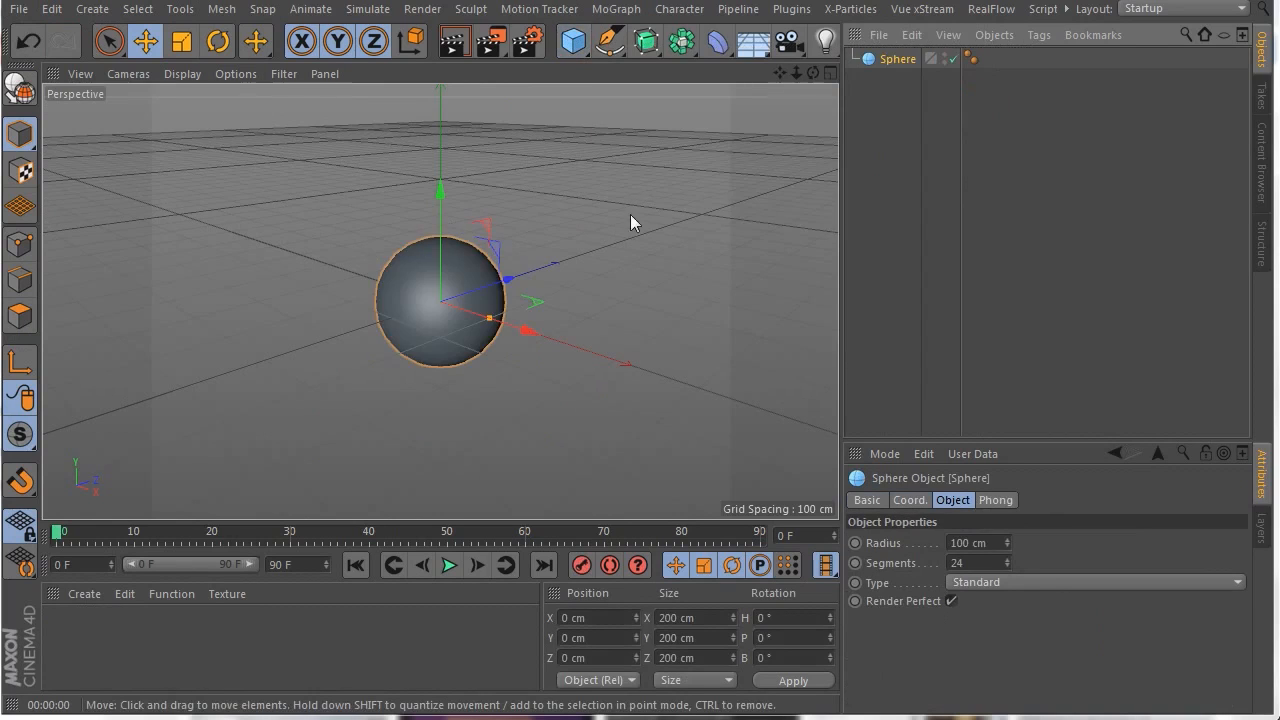
pyautogui.keyDown('alt'); pyautogui.moveTo(625, 181); pyautogui.dragTo(477, 302); pyautogui.keyUp('alt')
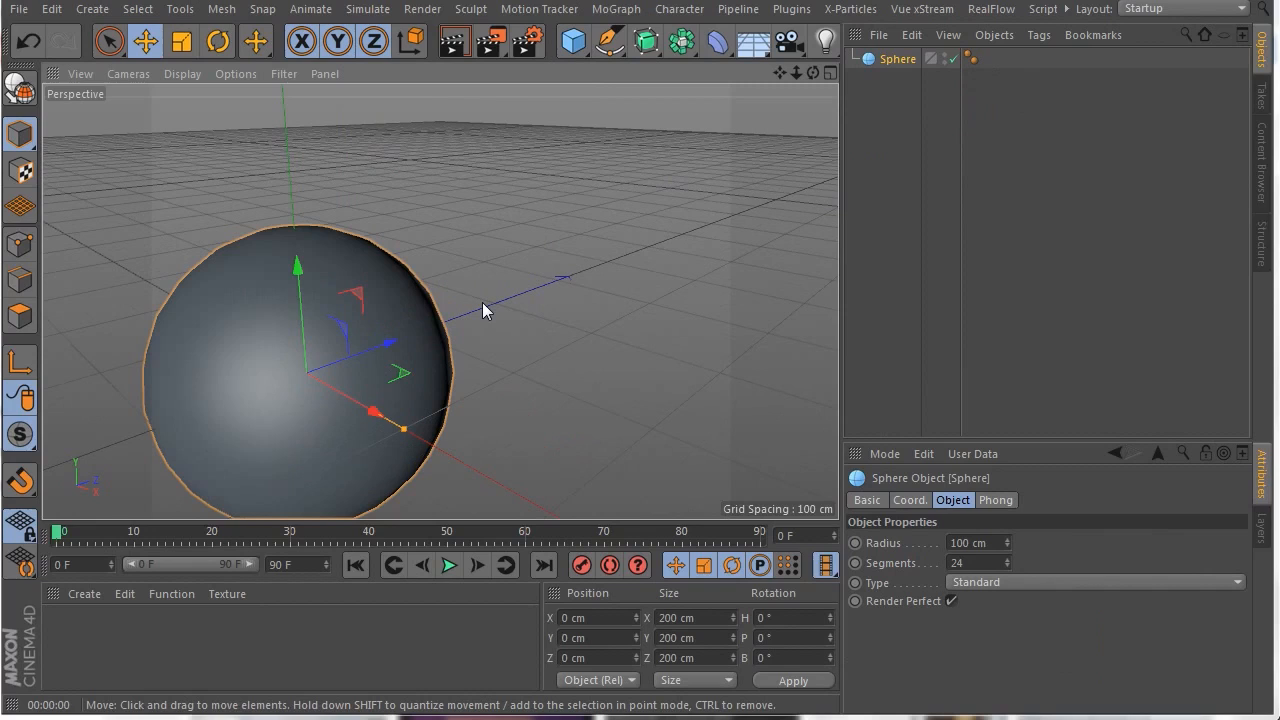
pyautogui.click(985, 543)
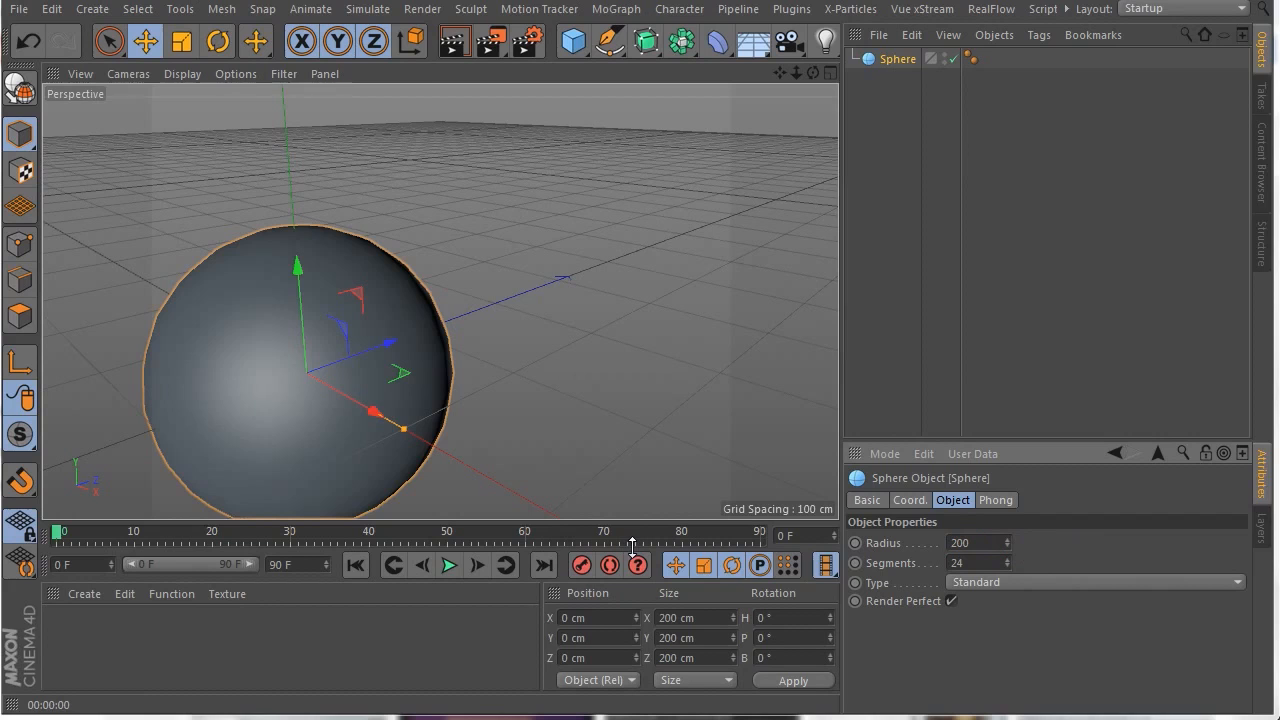
pyautogui.press('Return')
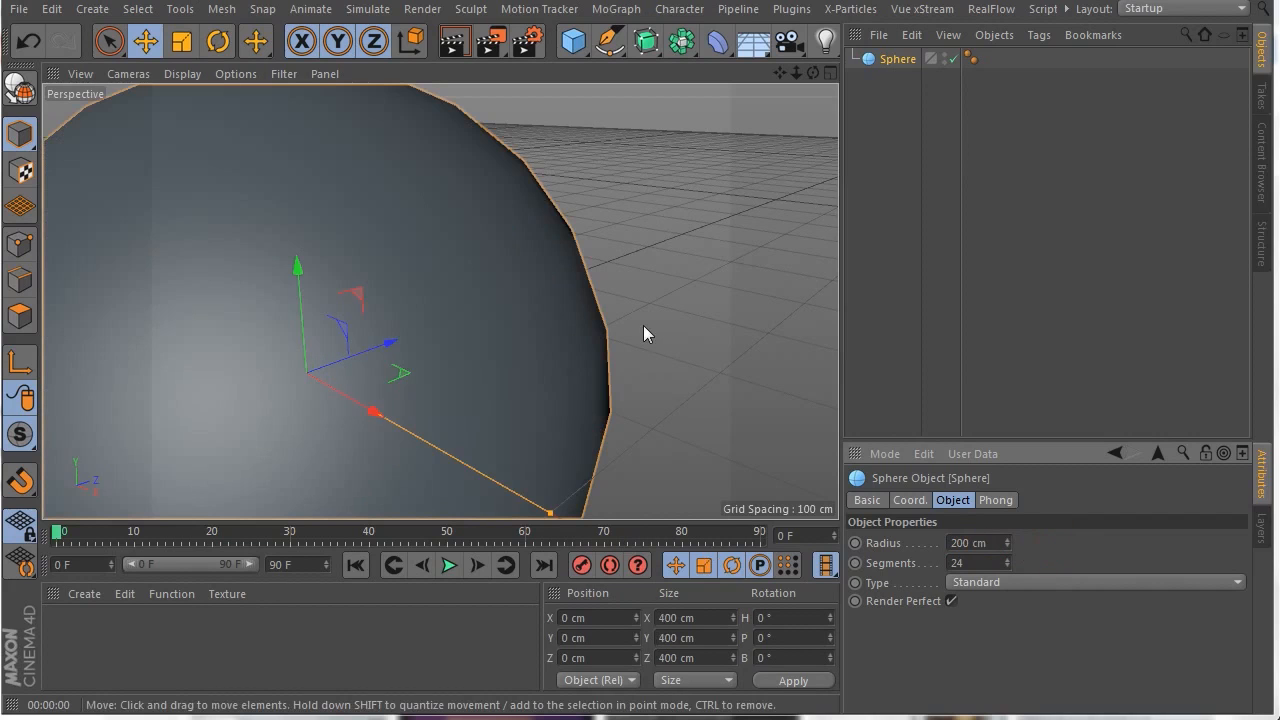
pyautogui.scroll(-4, 643, 325)
pyautogui.moveTo(781, 73); pyautogui.dragTo(794, 98)
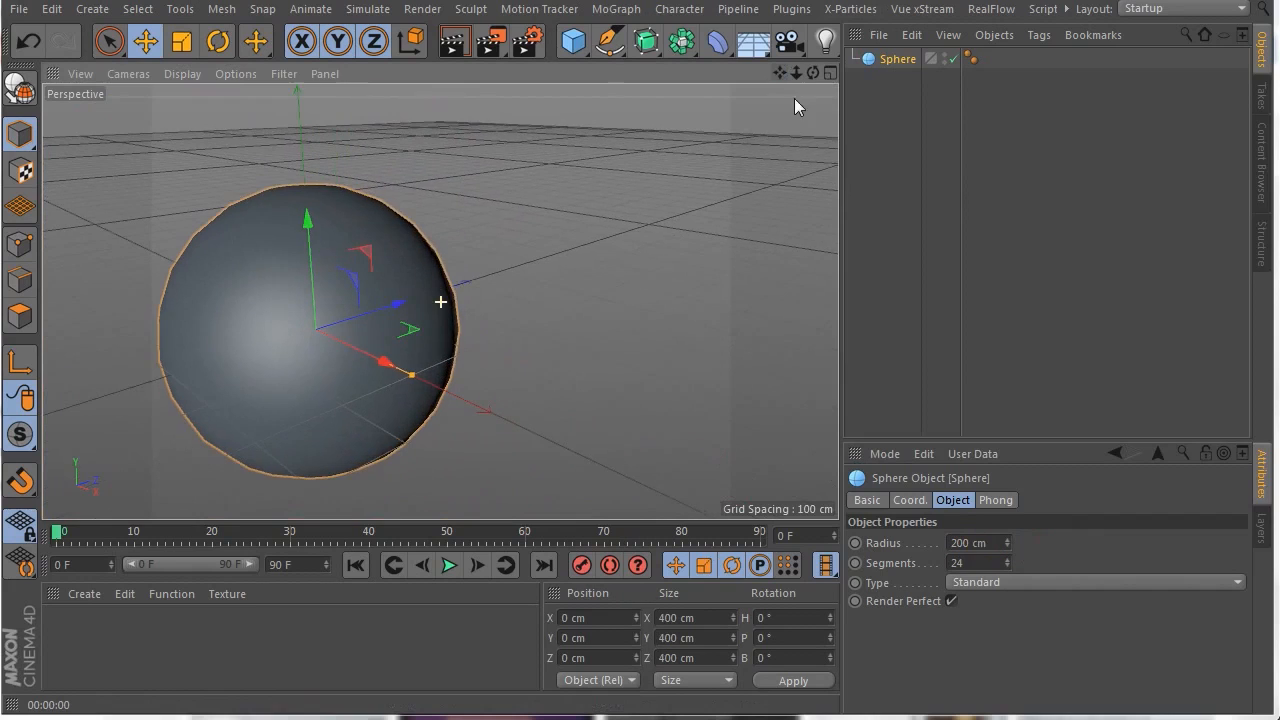
pyautogui.click(971, 564)
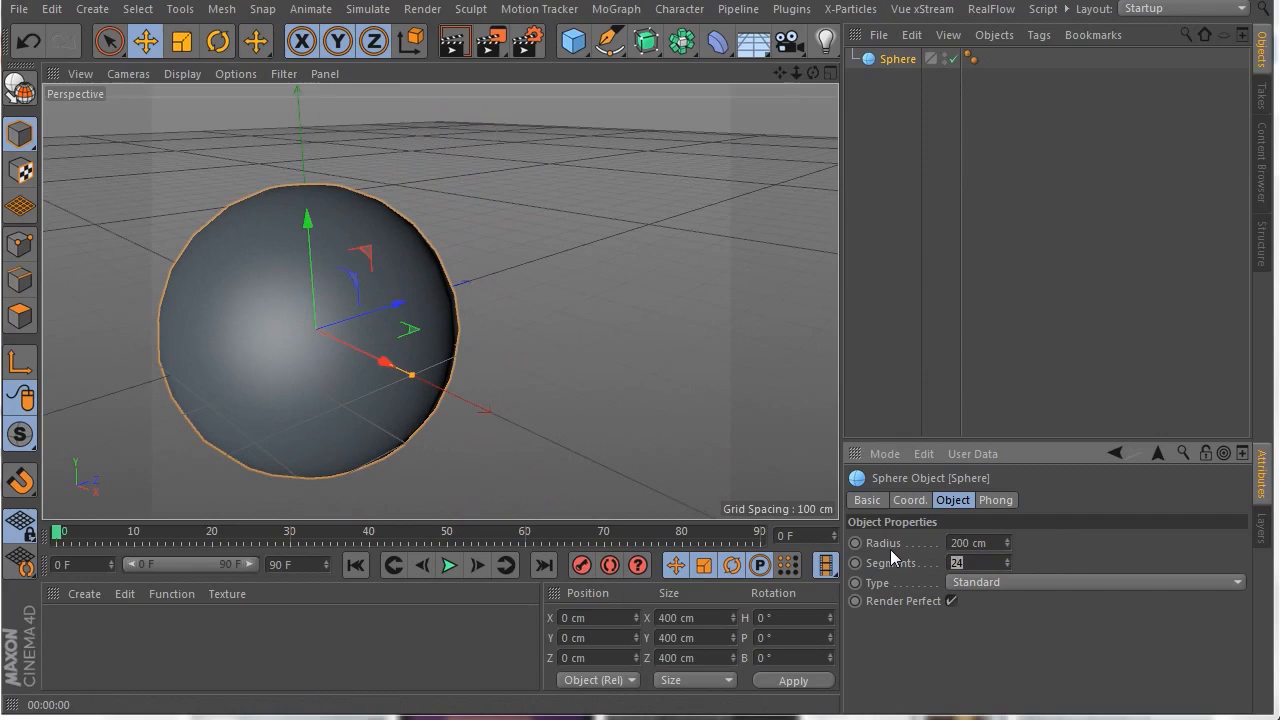
pyautogui.write('50')
# Duplicate the sphere twice and move the second copy along the Z axis, clear of the original.
pyautogui.click(902, 59)
pyautogui.keyDown('ctrl'); pyautogui.moveTo(888, 61); pyautogui.dragTo(881, 120); pyautogui.keyUp('ctrl')
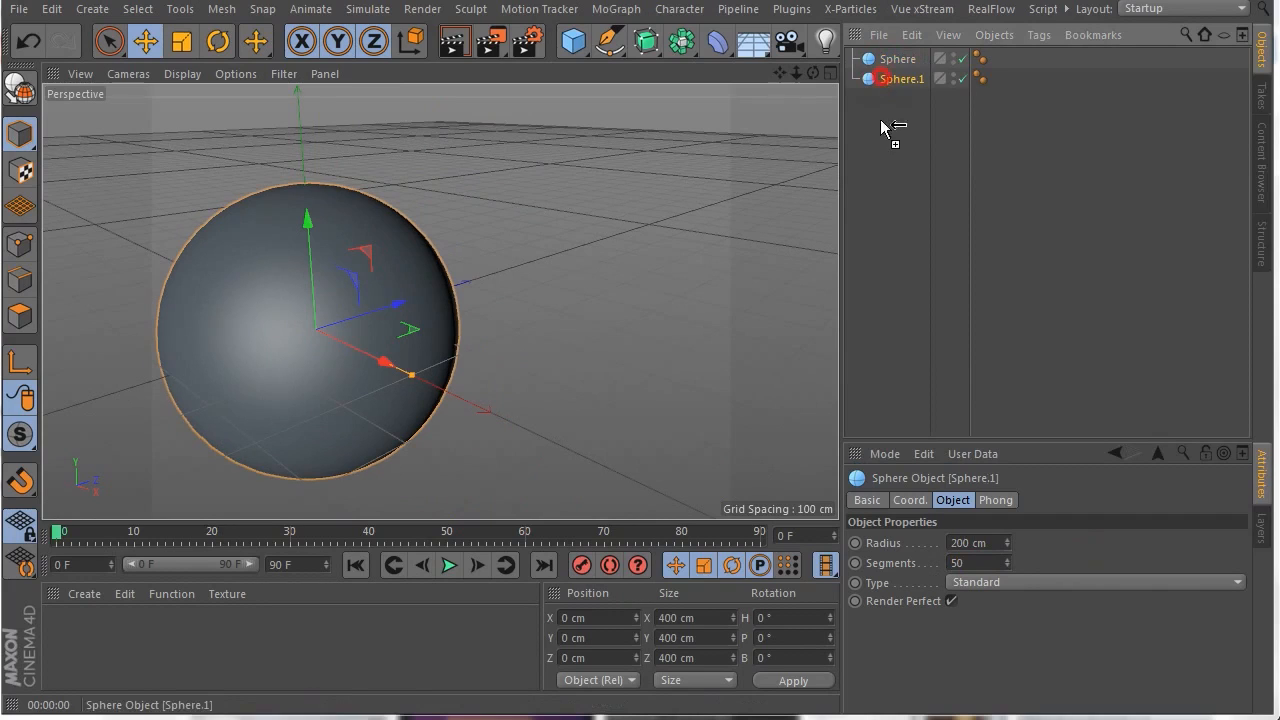
pyautogui.moveTo(812, 73); pyautogui.dragTo(751, 149)
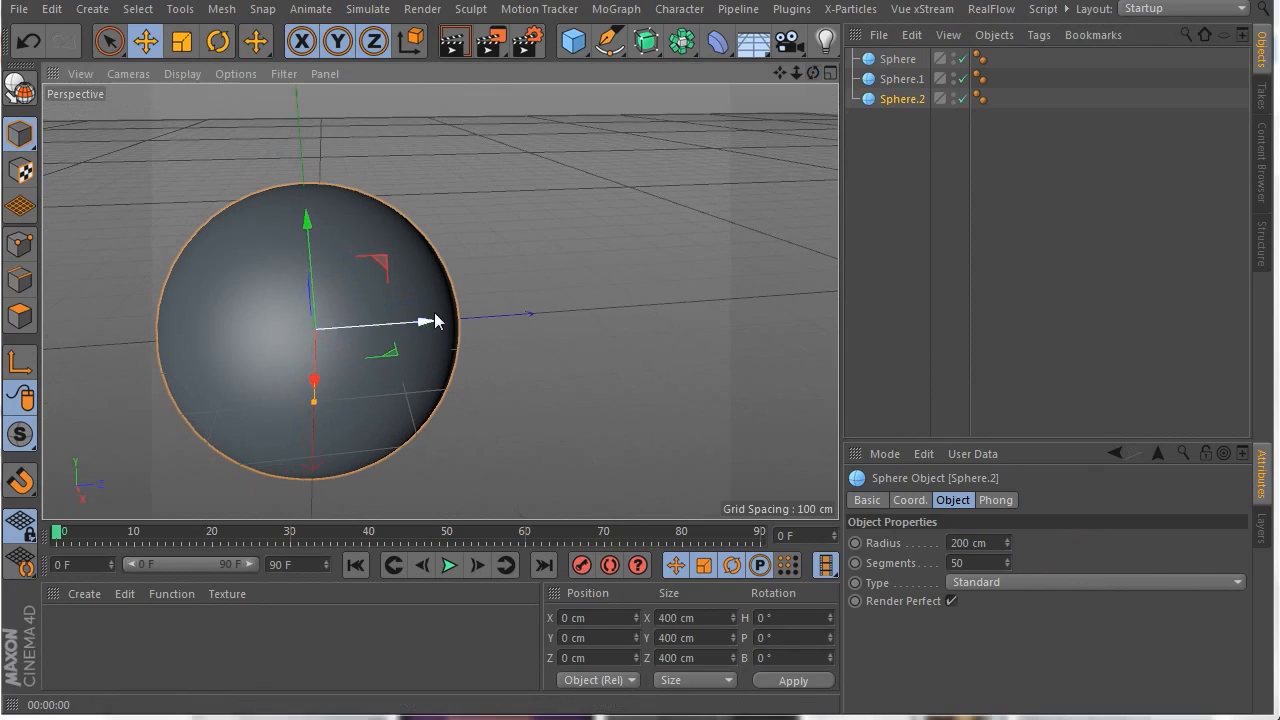
pyautogui.moveTo(430, 321); pyautogui.dragTo(772, 318)
pyautogui.moveTo(796, 72)
pyautogui.mouseDown()
pyautogui.moveTo(818, 70)
pyautogui.moveTo(790, 75)
pyautogui.mouseUp()
# Move Sphere.1 freehand to about X -270 cm, Y -389 cm, Z 404 cm.
pyautogui.click(888, 80)
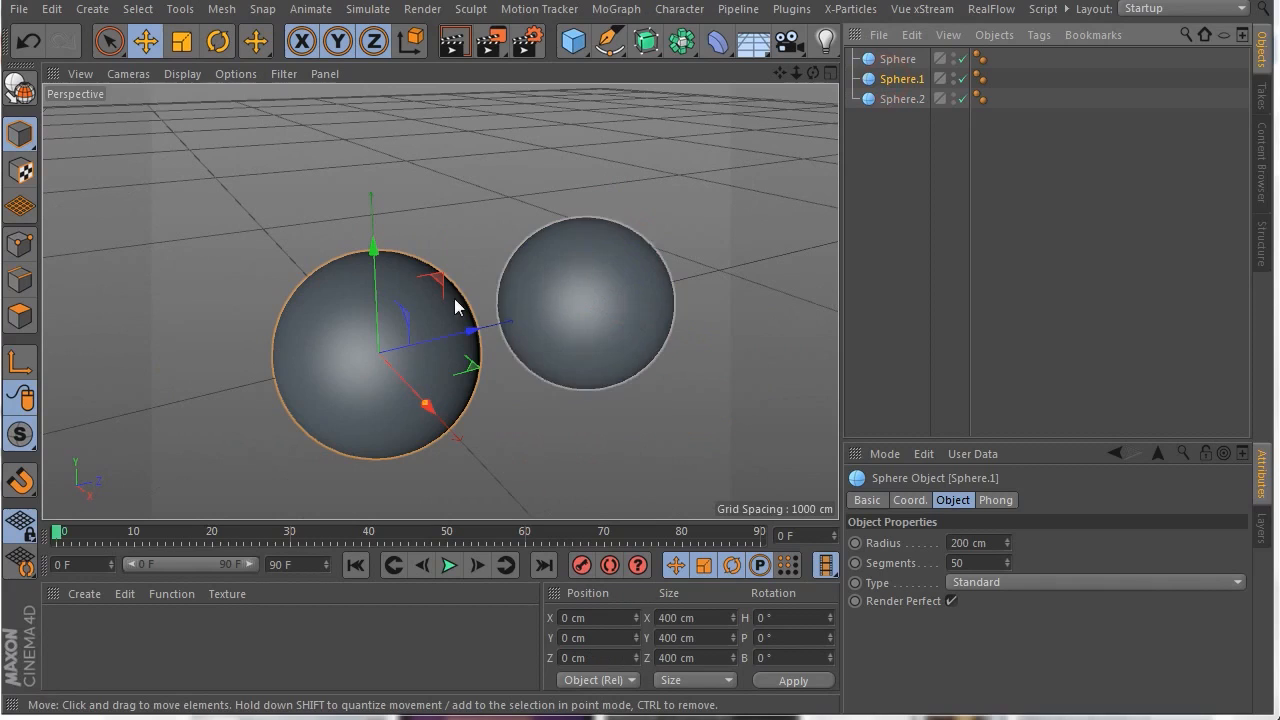
pyautogui.moveTo(434, 408); pyautogui.dragTo(566, 228)
pyautogui.moveTo(812, 73); pyautogui.dragTo(745, 82)
pyautogui.moveTo(584, 176); pyautogui.dragTo(652, 177)
pyautogui.moveTo(585, 123); pyautogui.dragTo(640, 257)
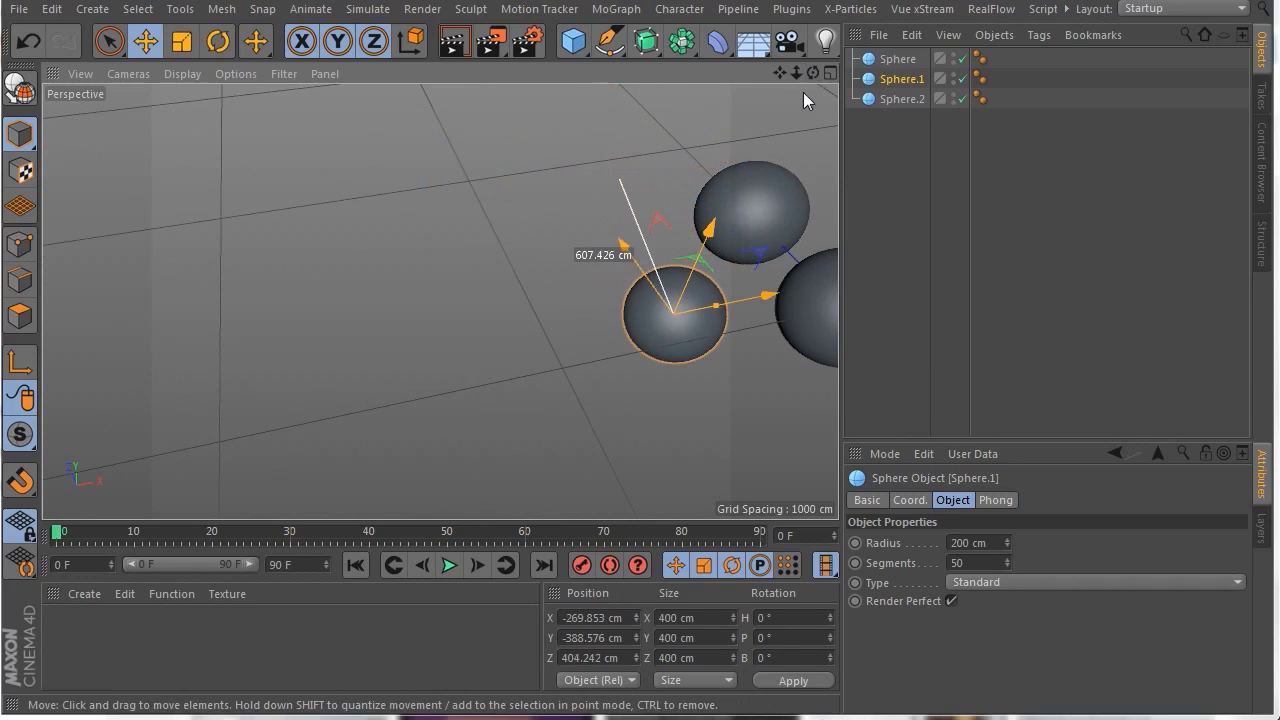
pyautogui.moveTo(813, 73); pyautogui.dragTo(755, 71)
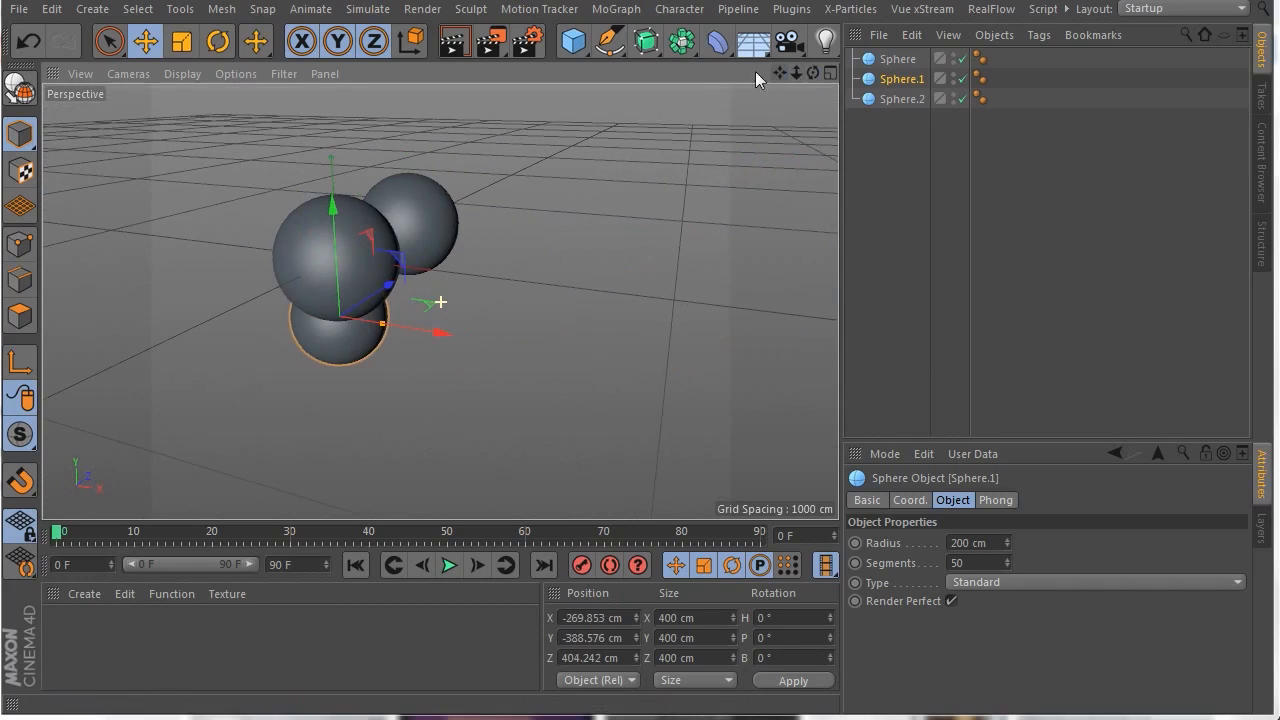
# Raise Sphere.1 to about Y 55 cm and shift it along X to about -427 cm, away from Sphere.2.
pyautogui.click(80, 74)
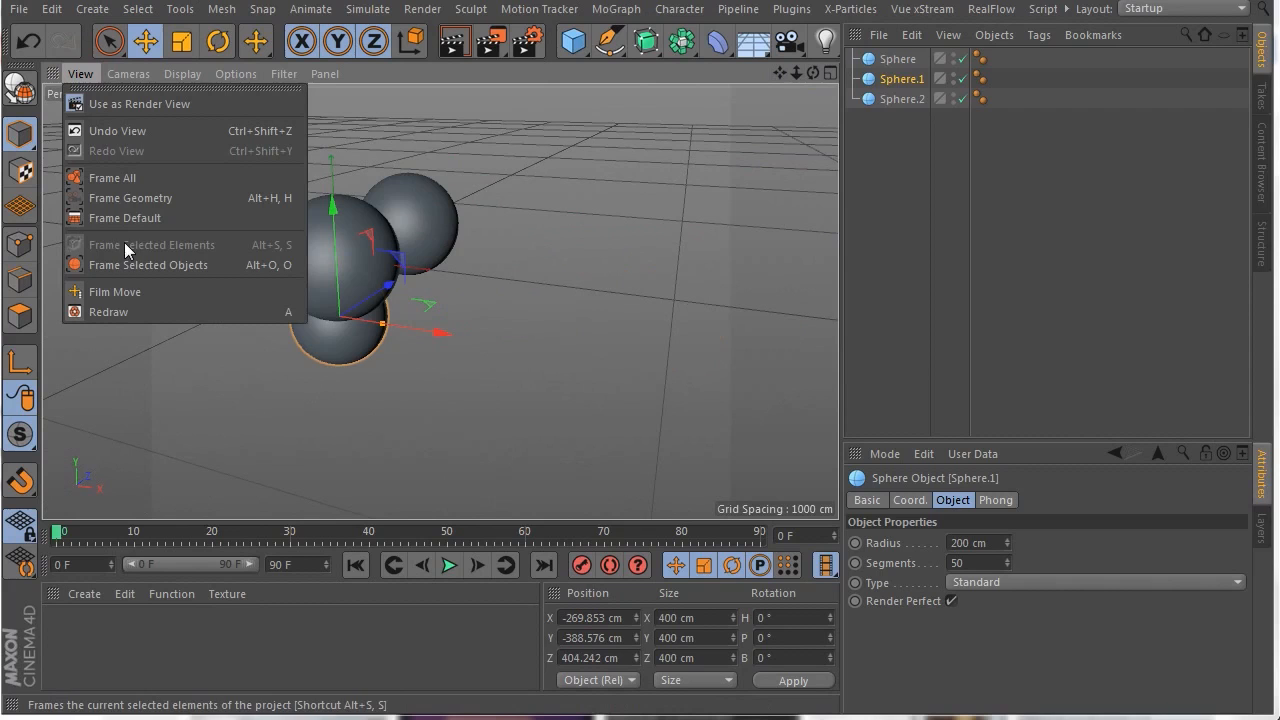
pyautogui.click(137, 222)
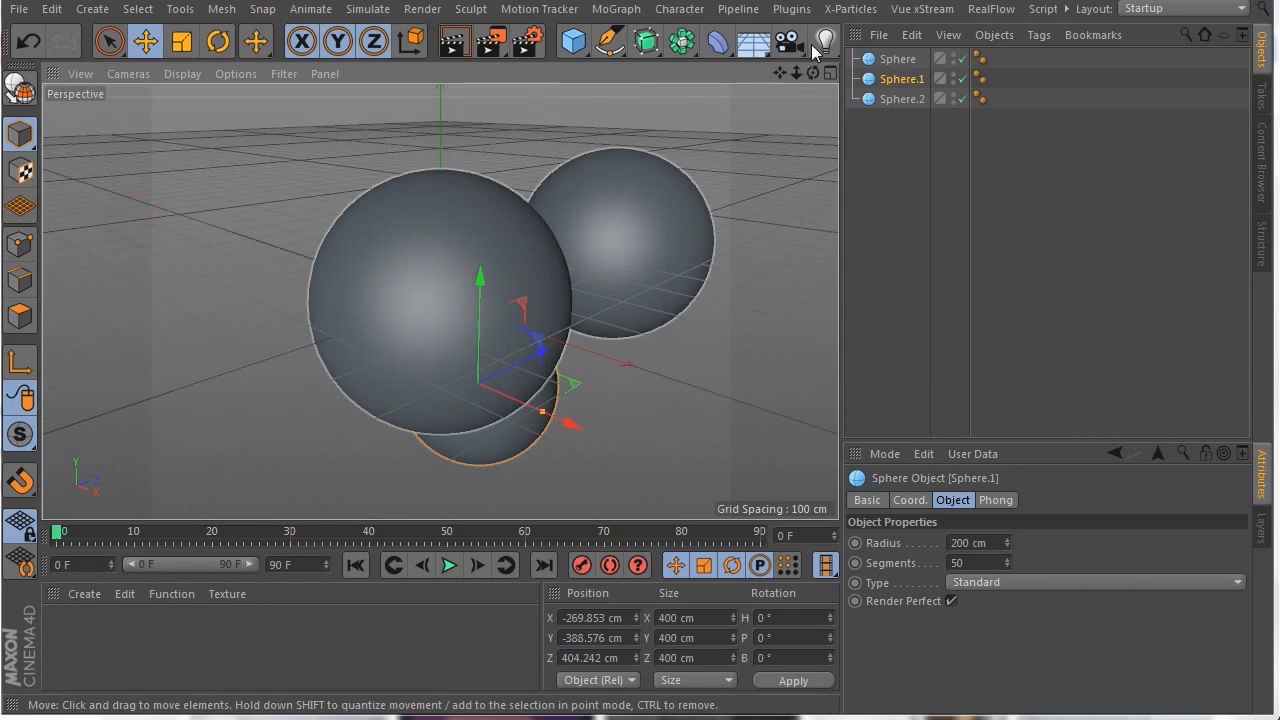
pyautogui.moveTo(813, 73); pyautogui.dragTo(472, 96)
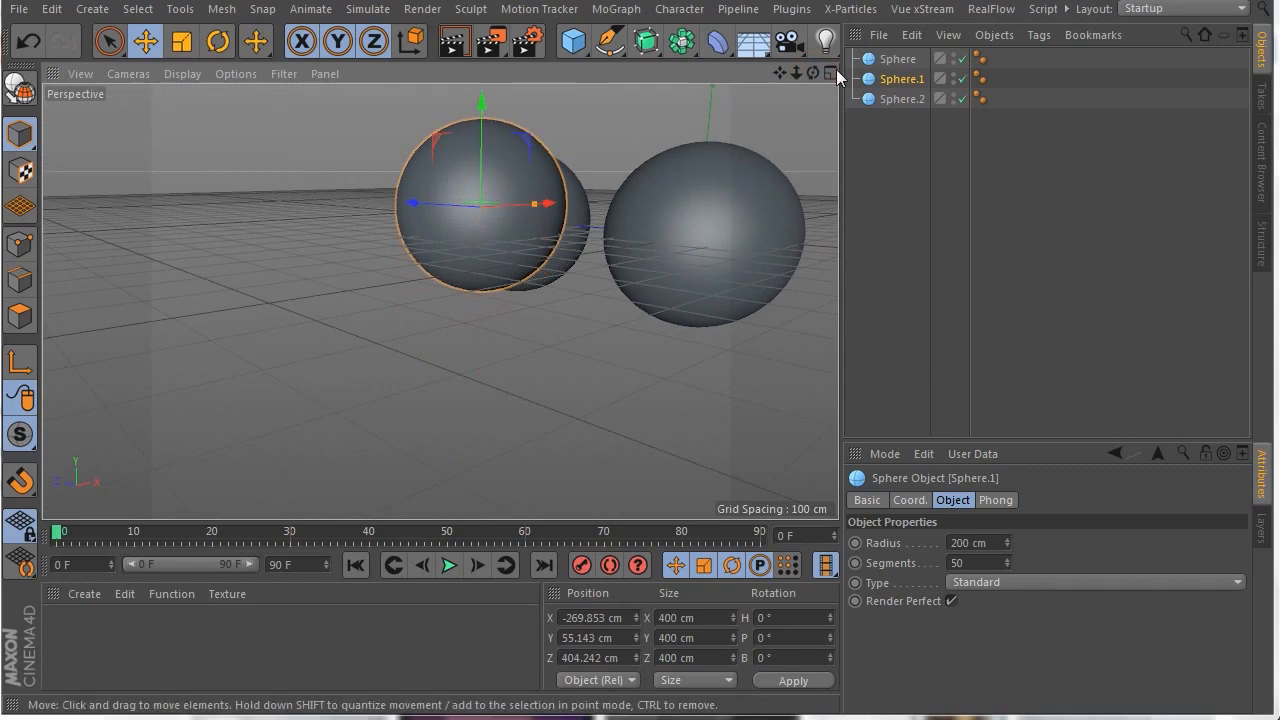
pyautogui.moveTo(813, 73); pyautogui.dragTo(670, 106)
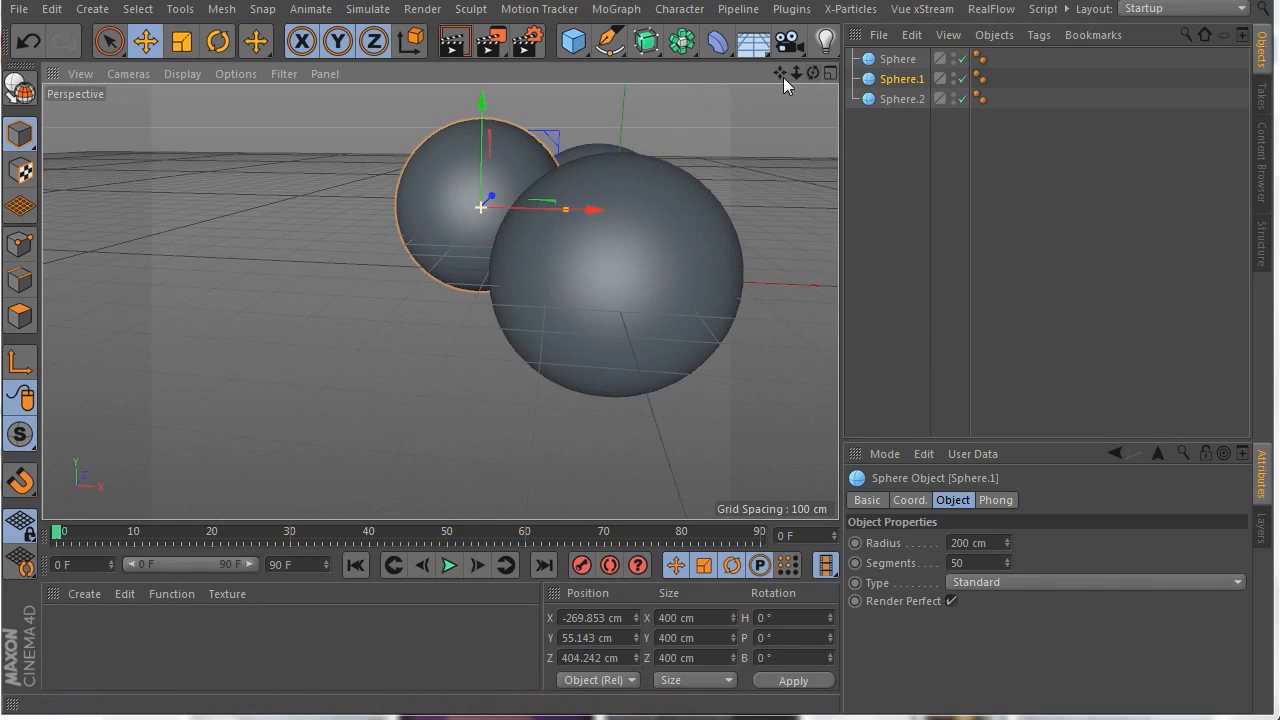
pyautogui.moveTo(779, 73); pyautogui.dragTo(594, 120)
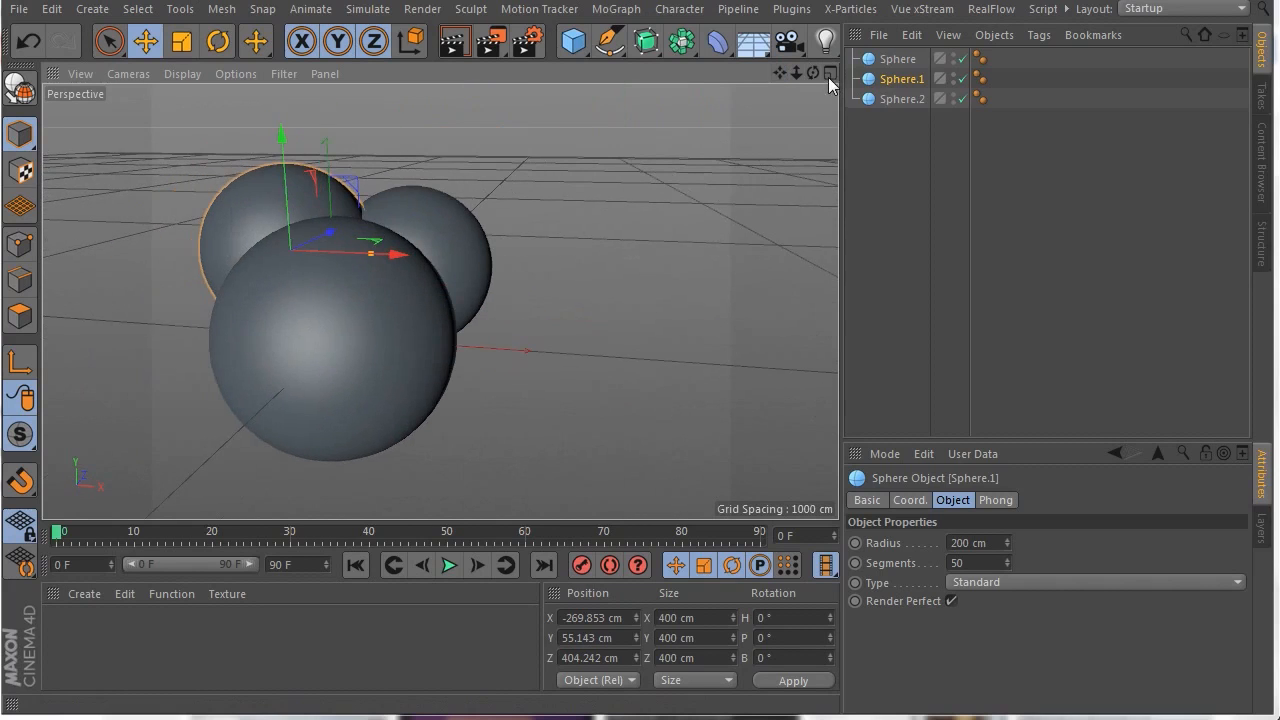
pyautogui.moveTo(810, 77); pyautogui.dragTo(677, 153)
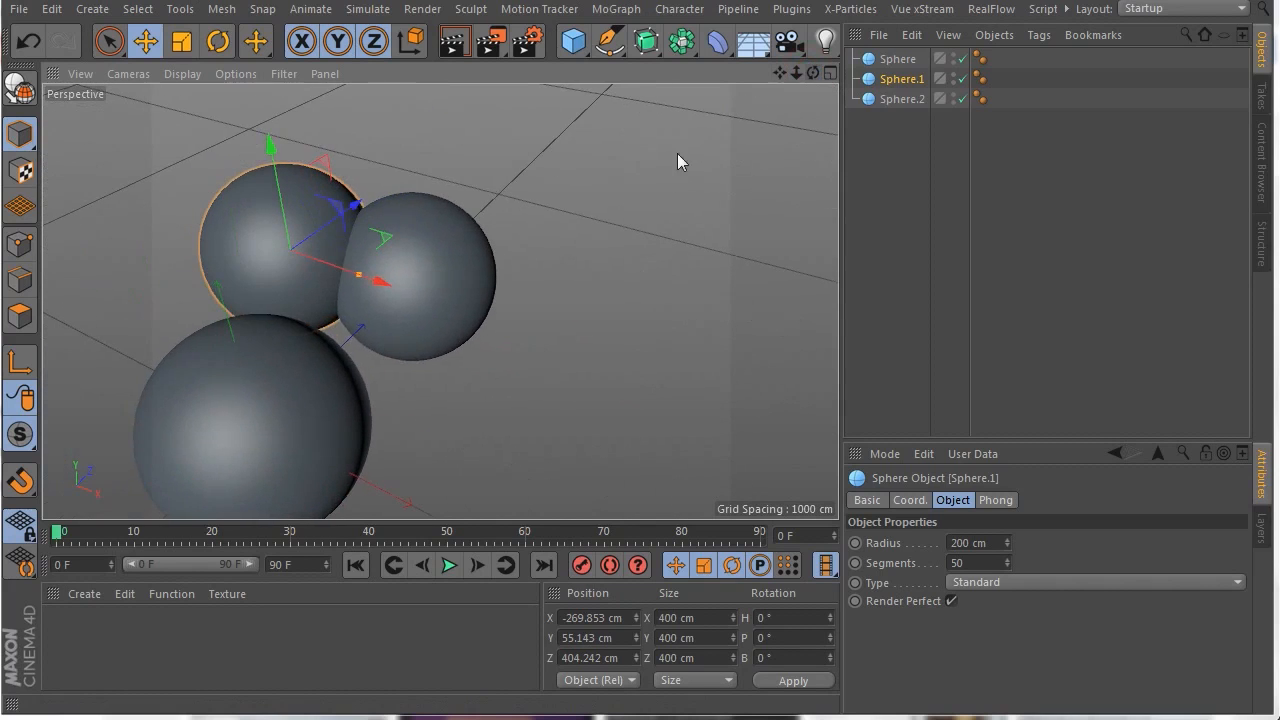
pyautogui.moveTo(383, 282); pyautogui.dragTo(305, 281)
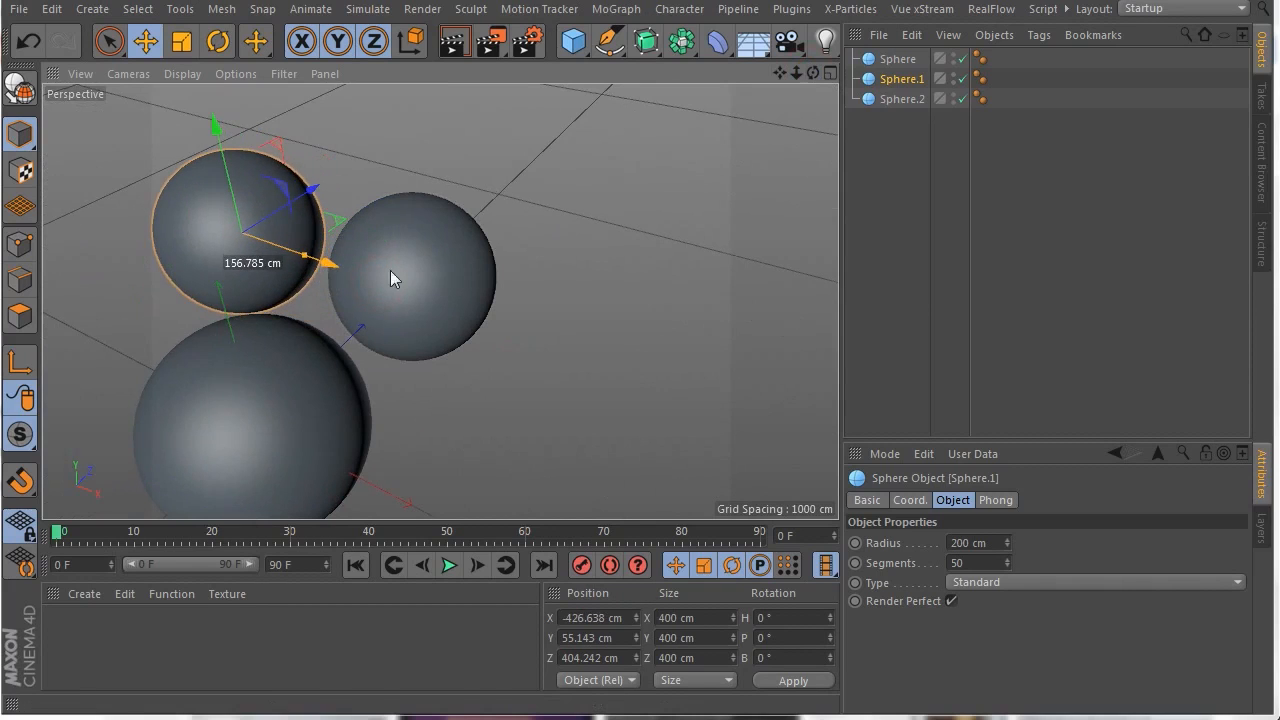
# Add a Metaball object and make the original sphere its child.
pyautogui.click(685, 52)
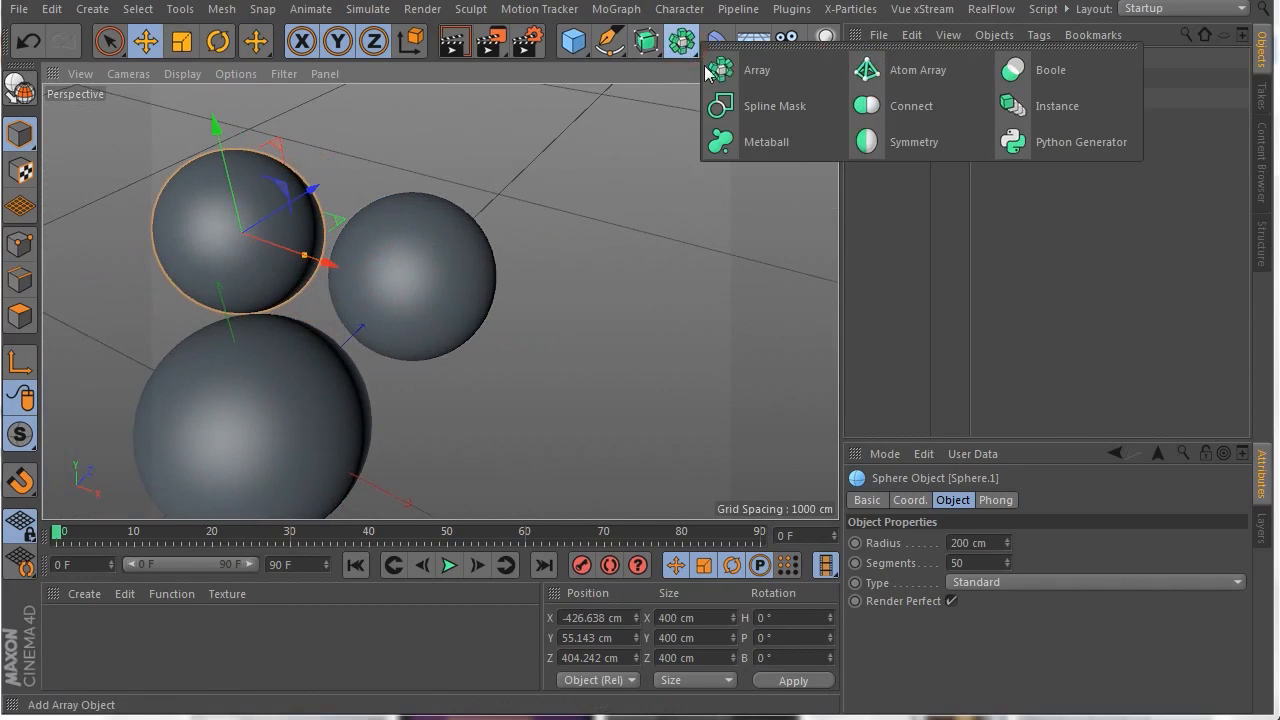
pyautogui.click(766, 142)
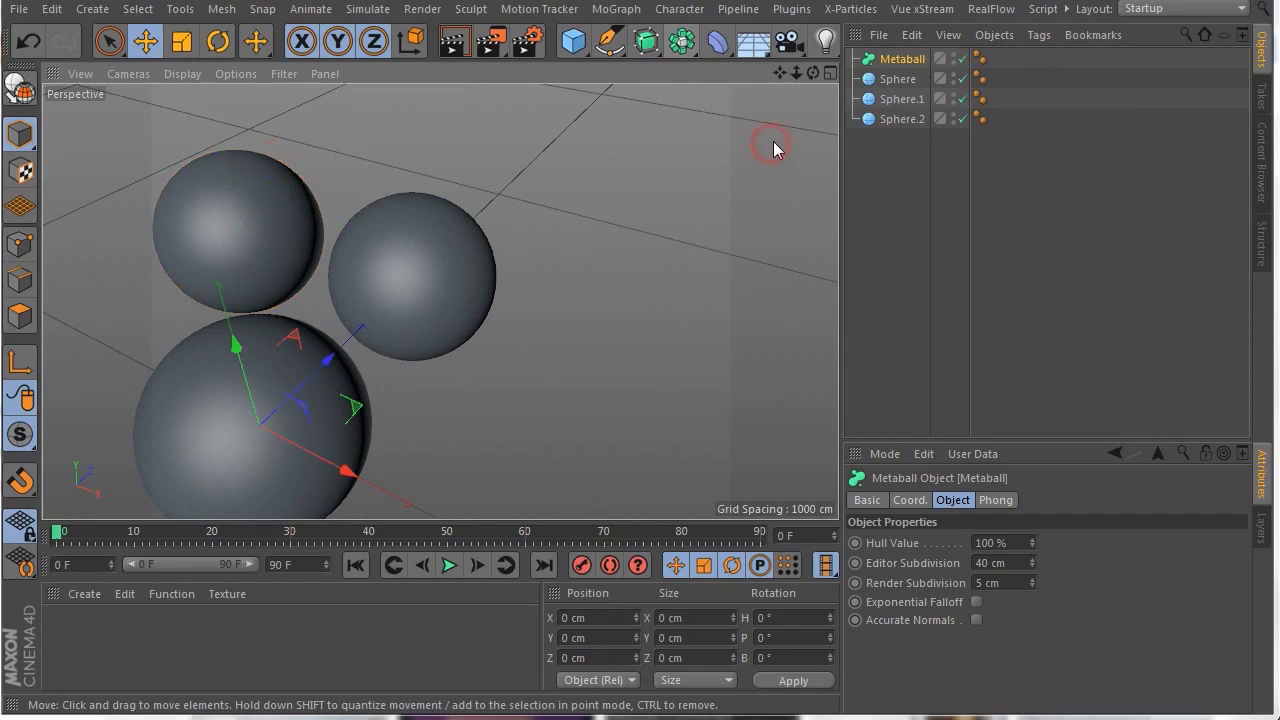
pyautogui.click(883, 80)
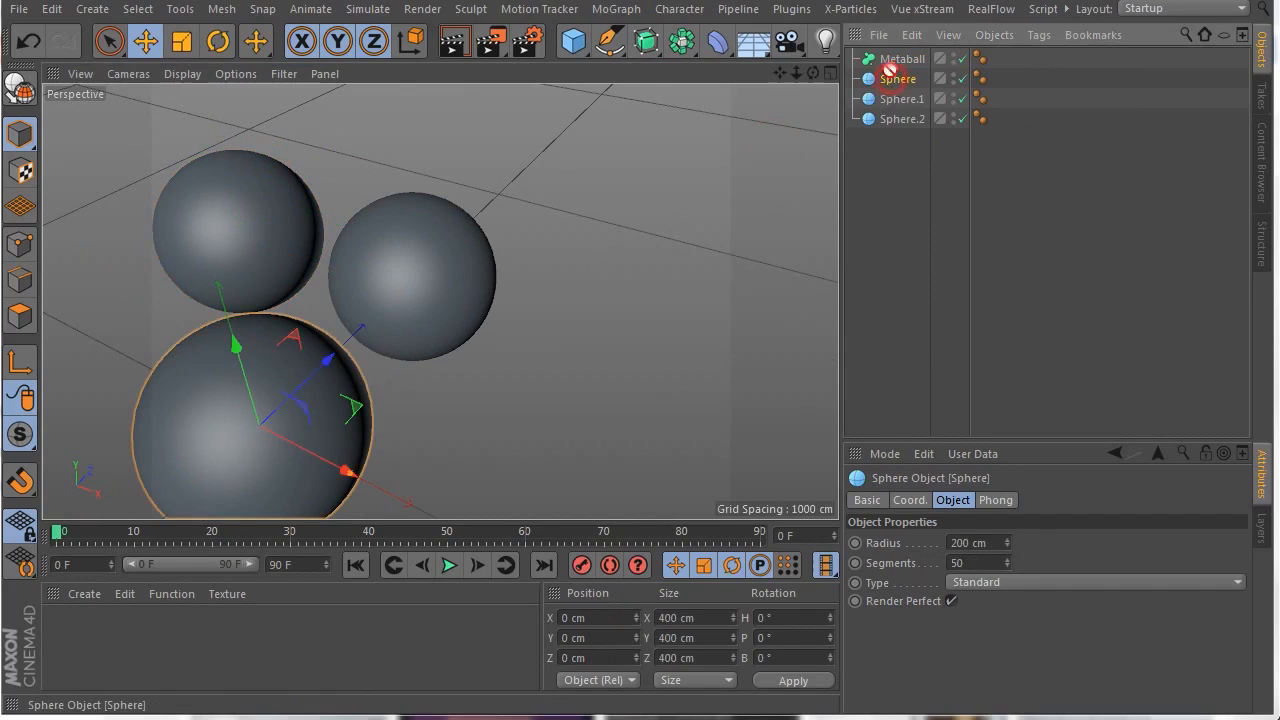
pyautogui.moveTo(893, 62); pyautogui.dragTo(894, 63)
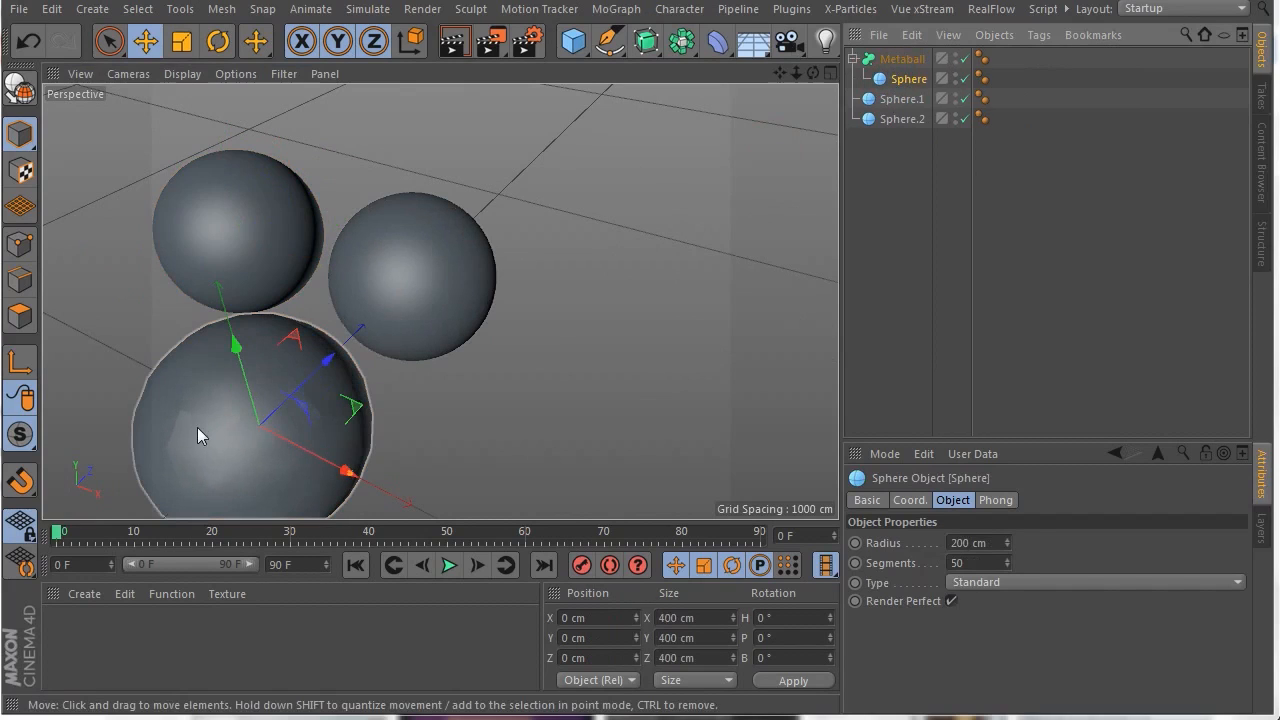
pyautogui.moveTo(780, 75); pyautogui.dragTo(440, 300)
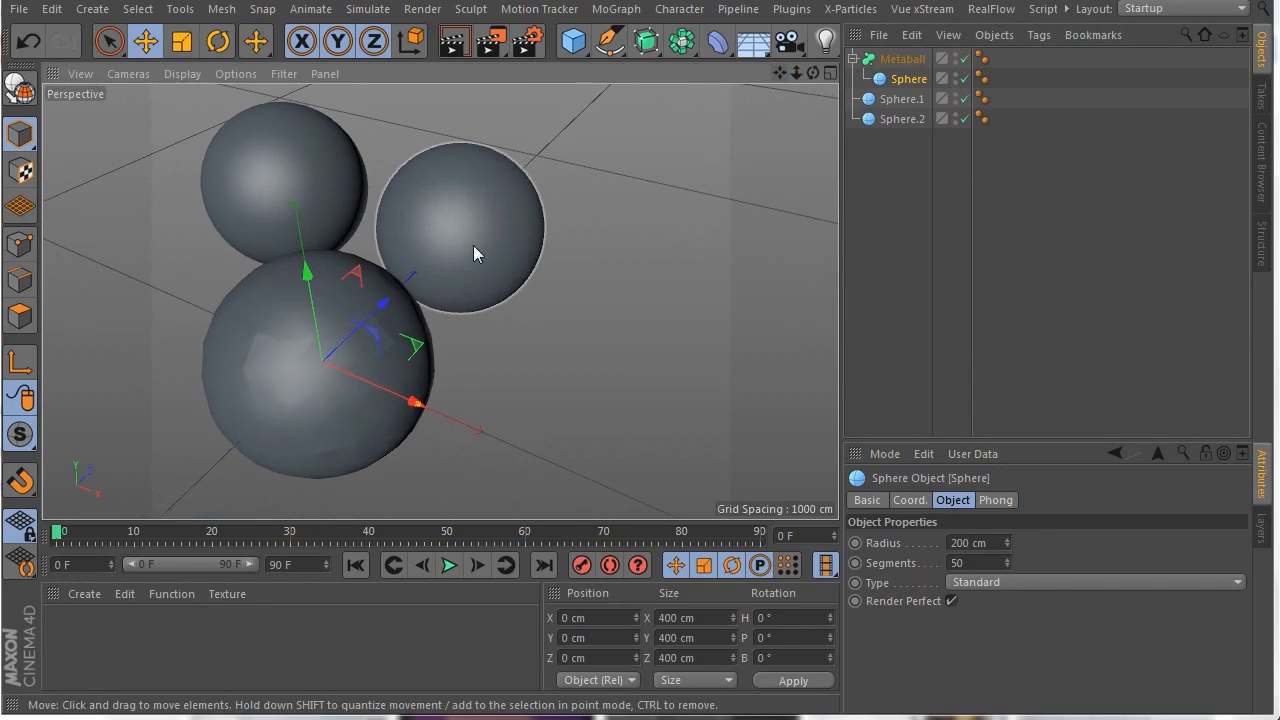
# Shift Sphere.1 along Z to about 422 cm and make it a child of the Metaball.
pyautogui.click(900, 98)
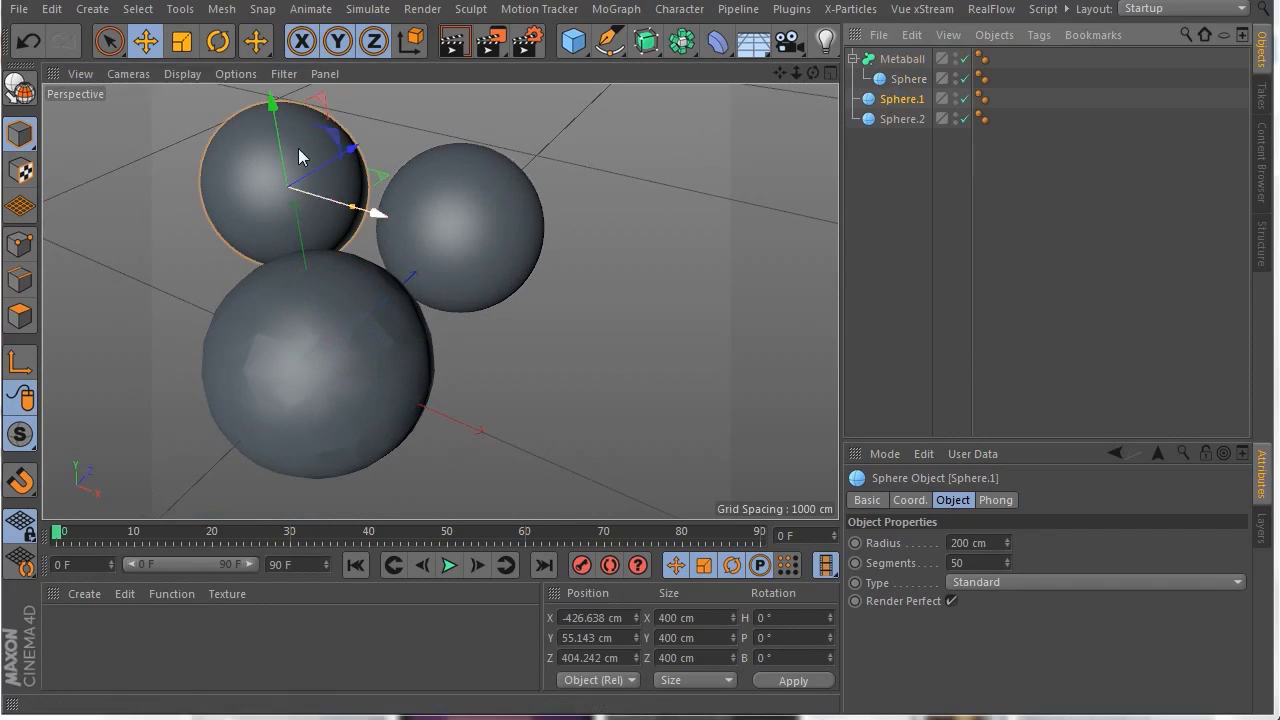
pyautogui.moveTo(345, 151); pyautogui.dragTo(600, 118)
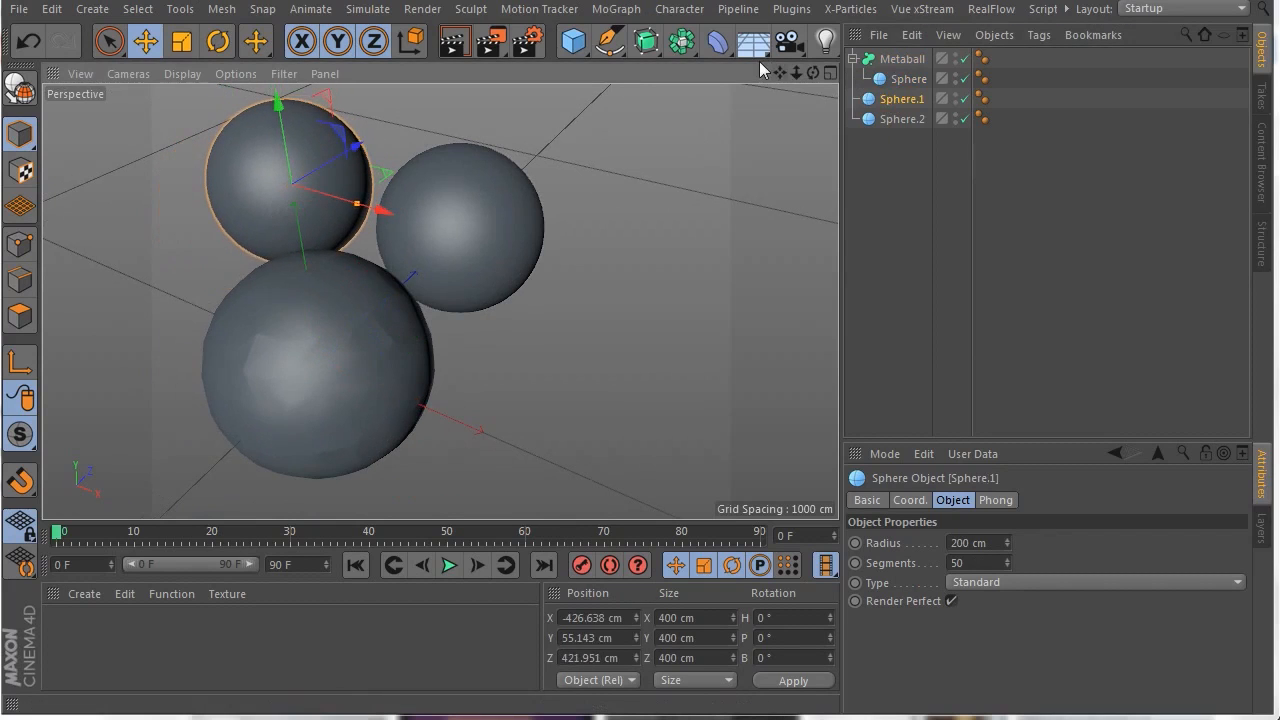
pyautogui.moveTo(813, 73)
pyautogui.mouseDown()
pyautogui.moveTo(730, 76)
pyautogui.moveTo(790, 73)
pyautogui.mouseUp()
pyautogui.moveTo(896, 102); pyautogui.dragTo(895, 90)
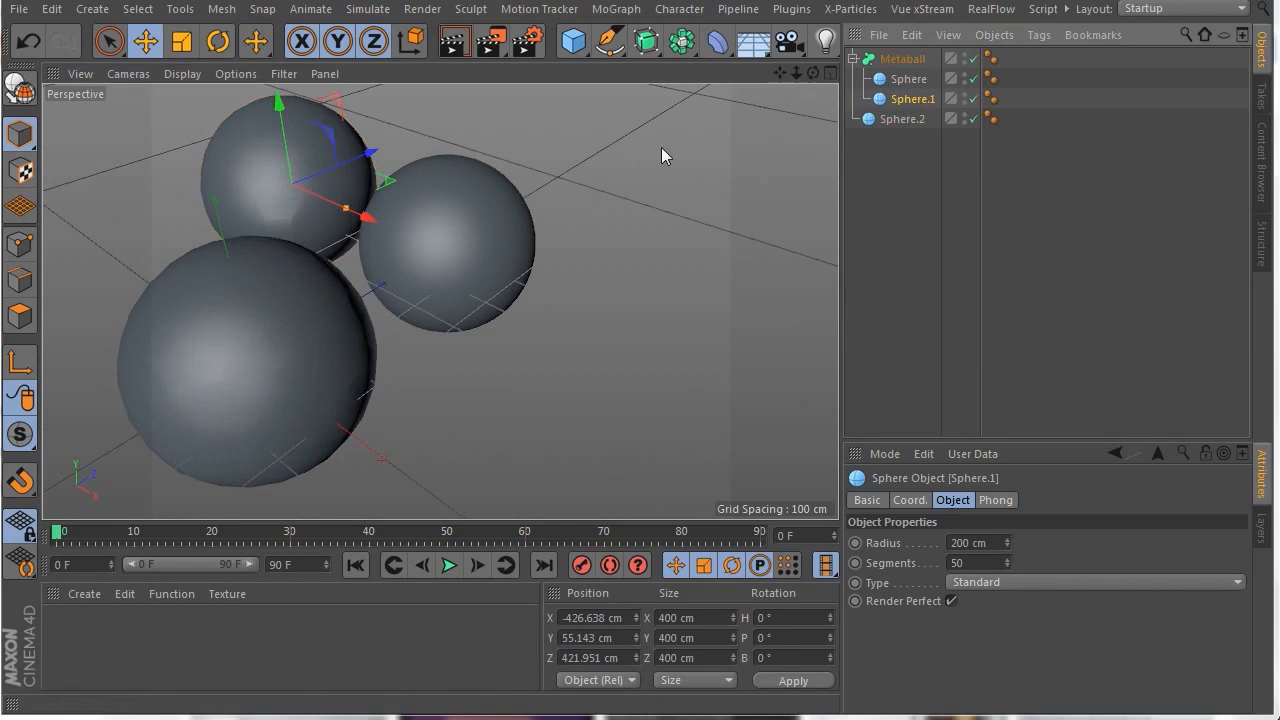
# Make Sphere.2 a child of the Metaball so that it blends with the other spheres.
pyautogui.click(893, 118)
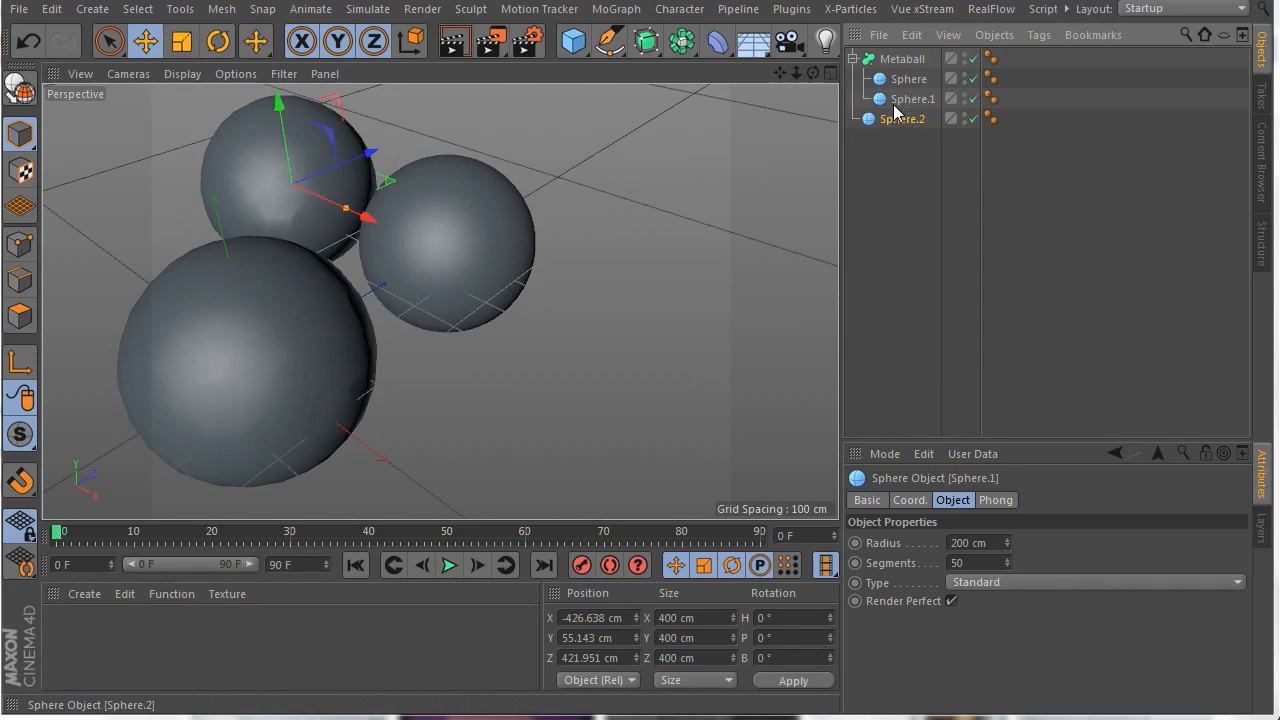
pyautogui.moveTo(893, 118); pyautogui.dragTo(896, 110)
pyautogui.moveTo(796, 74); pyautogui.dragTo(770, 82)
pyautogui.scroll(3, 440, 301)
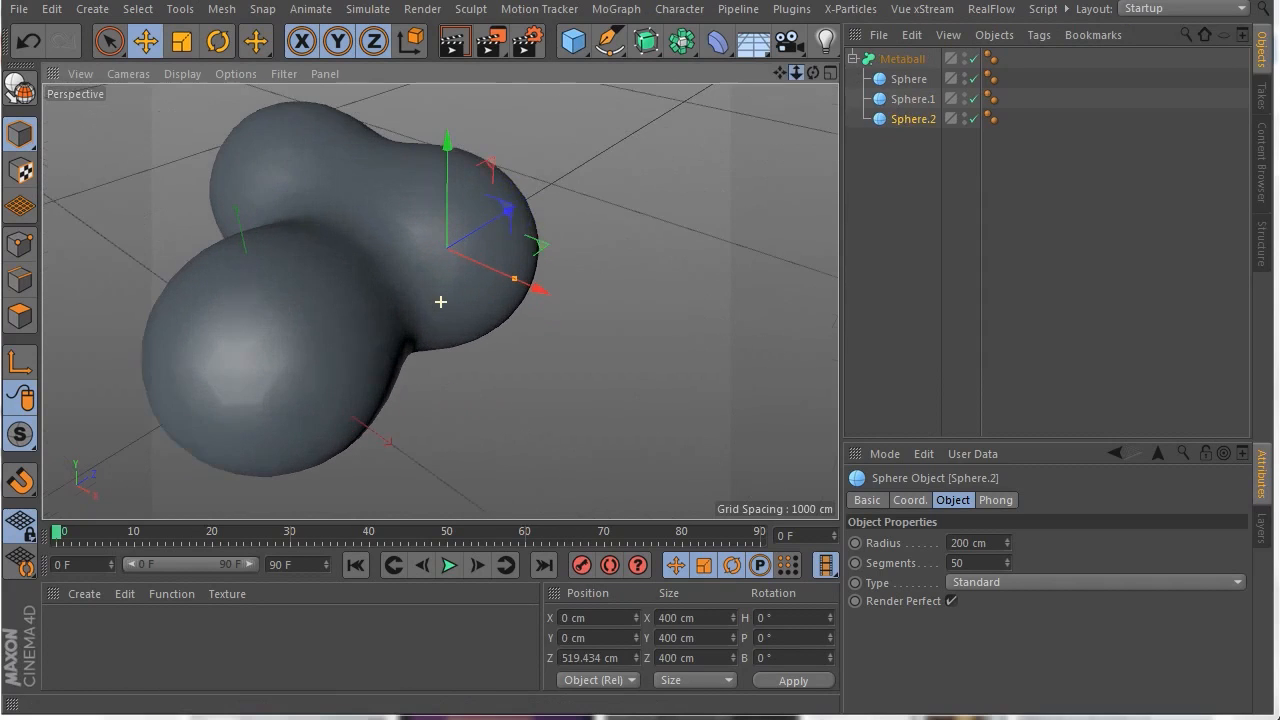
# Pull Sphere.2 away from the other spheres to about X 111 cm, Z 678 cm.
pyautogui.moveTo(811, 72); pyautogui.dragTo(447, 247)
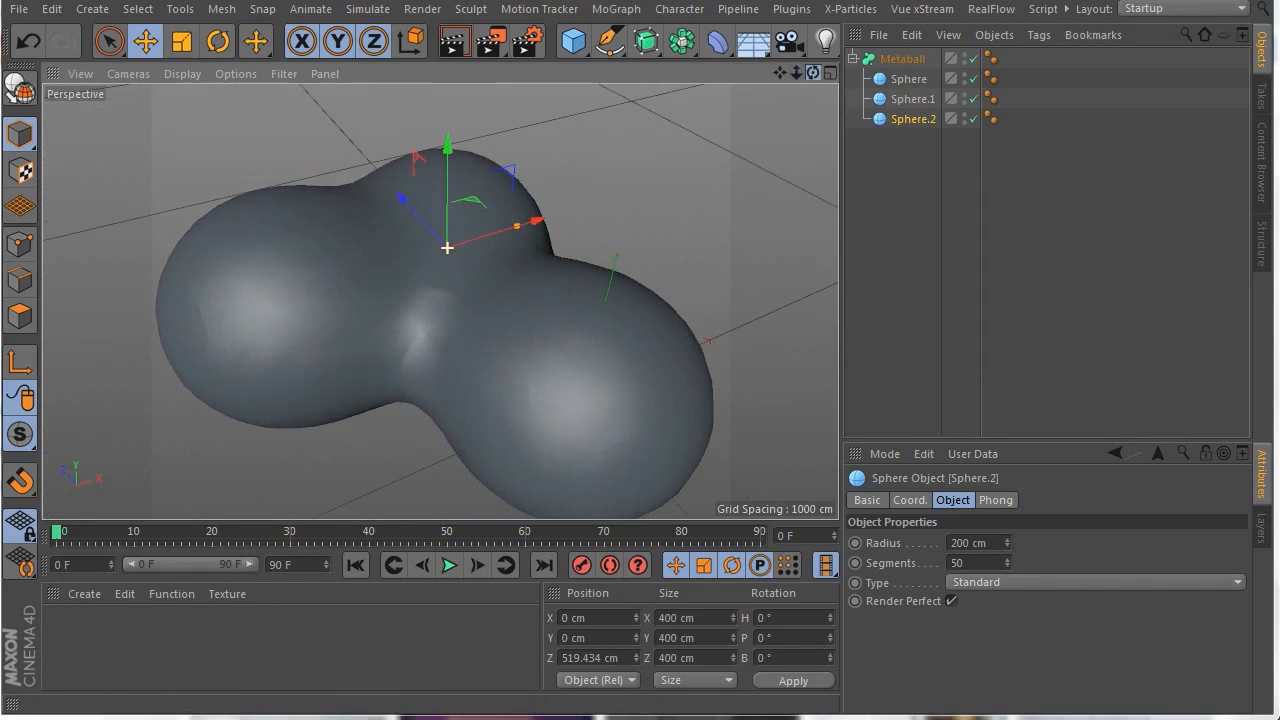
pyautogui.moveTo(409, 205); pyautogui.dragTo(439, 122)
pyautogui.moveTo(813, 74); pyautogui.dragTo(754, 158)
pyautogui.moveTo(530, 253); pyautogui.dragTo(569, 268)
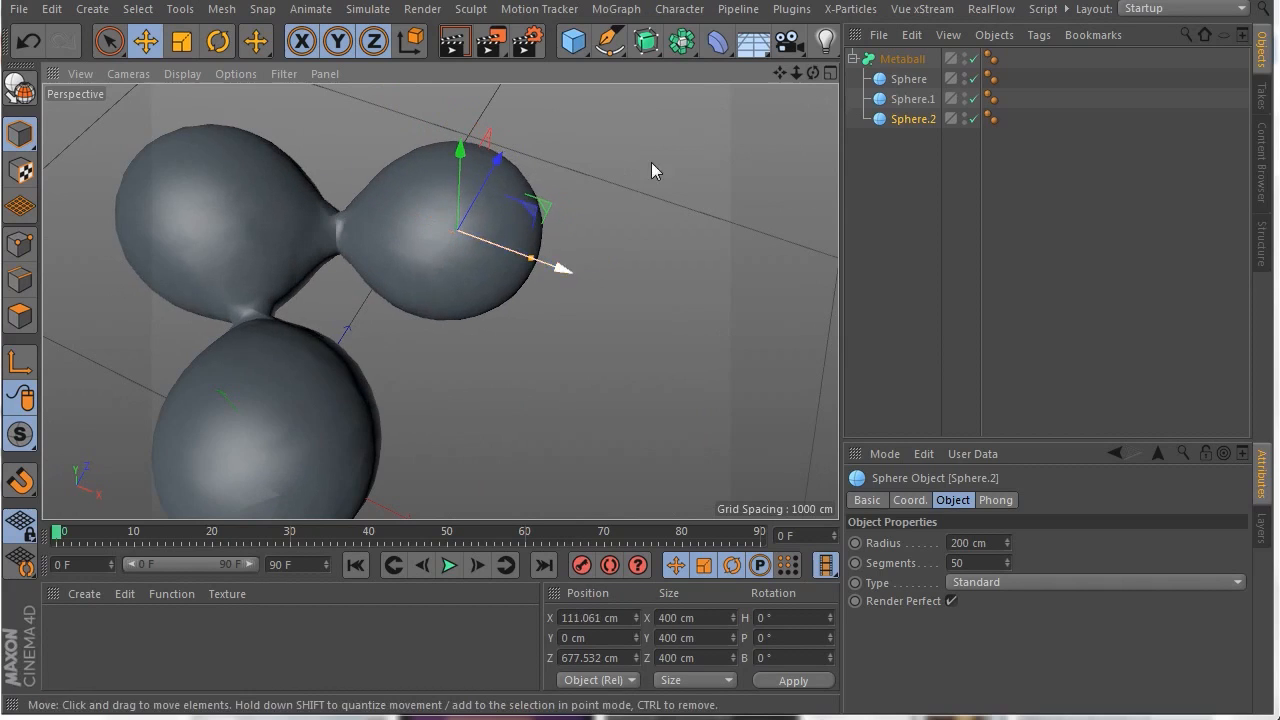
pyautogui.moveTo(779, 73)
pyautogui.mouseDown()
pyautogui.moveTo(817, 24)
pyautogui.moveTo(776, 79)
pyautogui.moveTo(818, 72)
pyautogui.moveTo(750, 110)
pyautogui.moveTo(802, 73)
pyautogui.mouseUp()
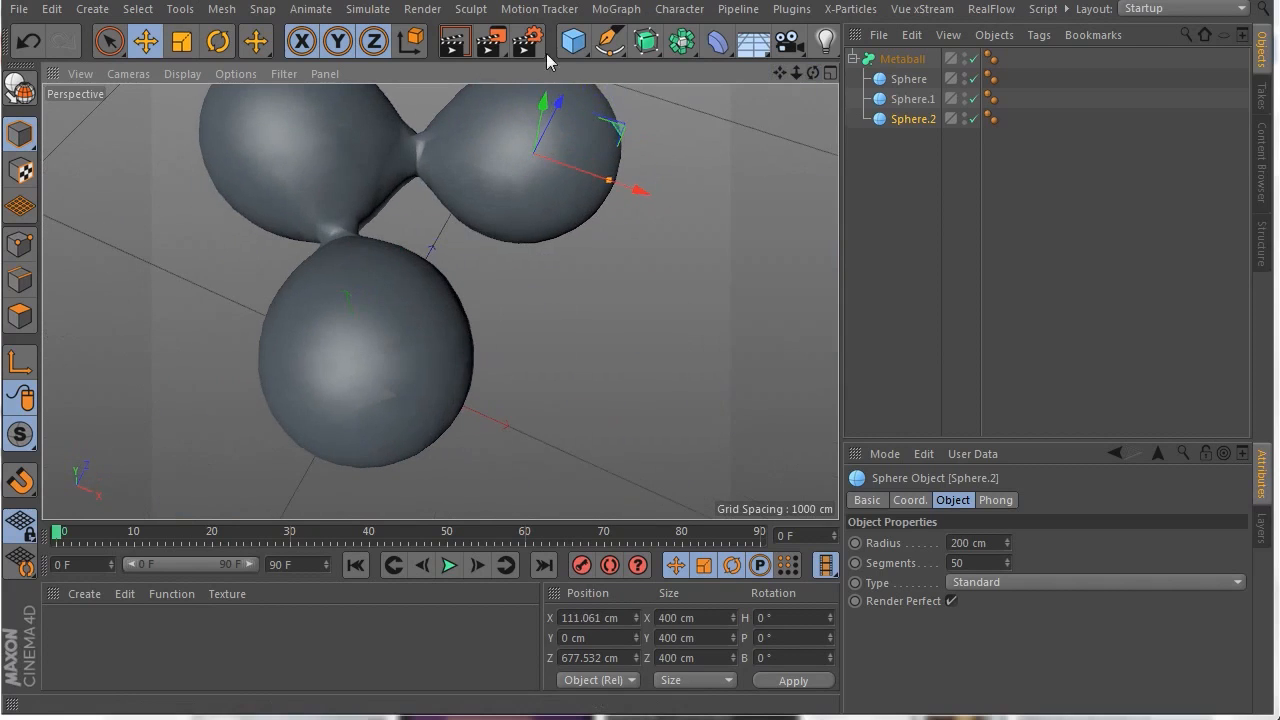
# Add a Platonic object and move it beside the spheres to about X 452 cm, Z 299 cm.
pyautogui.click(581, 47)
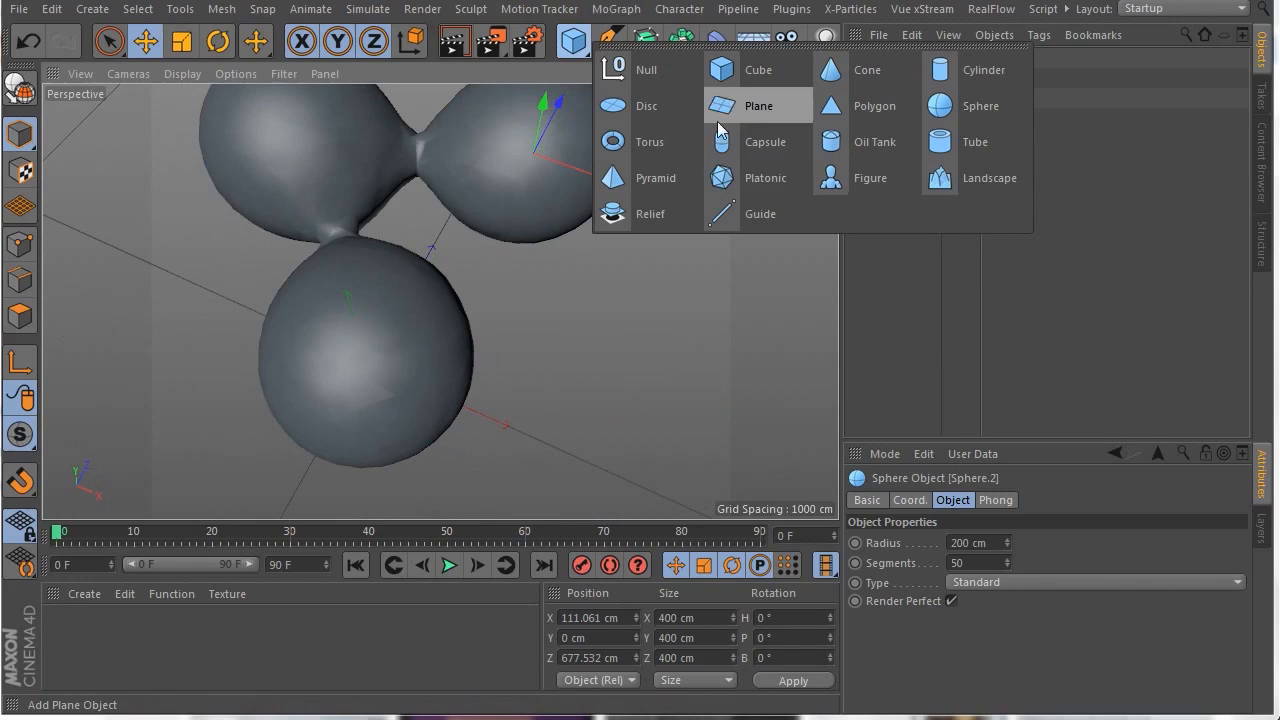
pyautogui.click(724, 188)
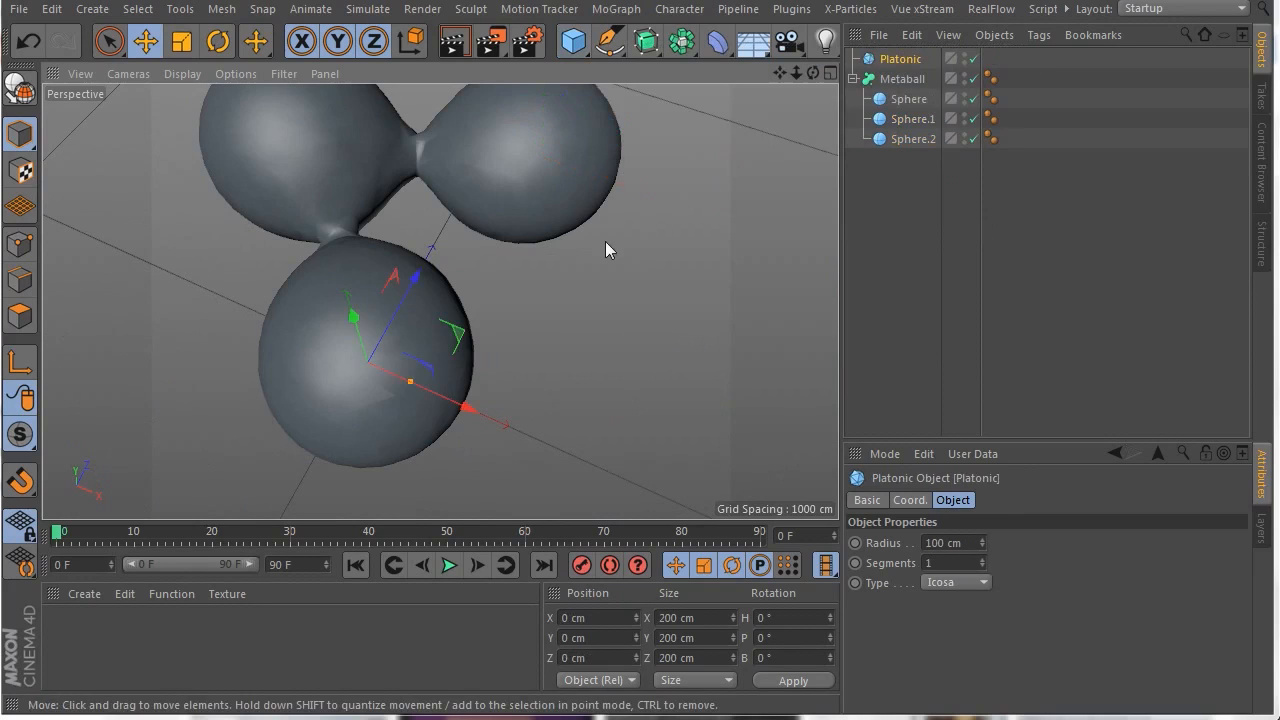
pyautogui.moveTo(470, 420); pyautogui.dragTo(694, 452)
pyautogui.moveTo(606, 364); pyautogui.dragTo(615, 243)
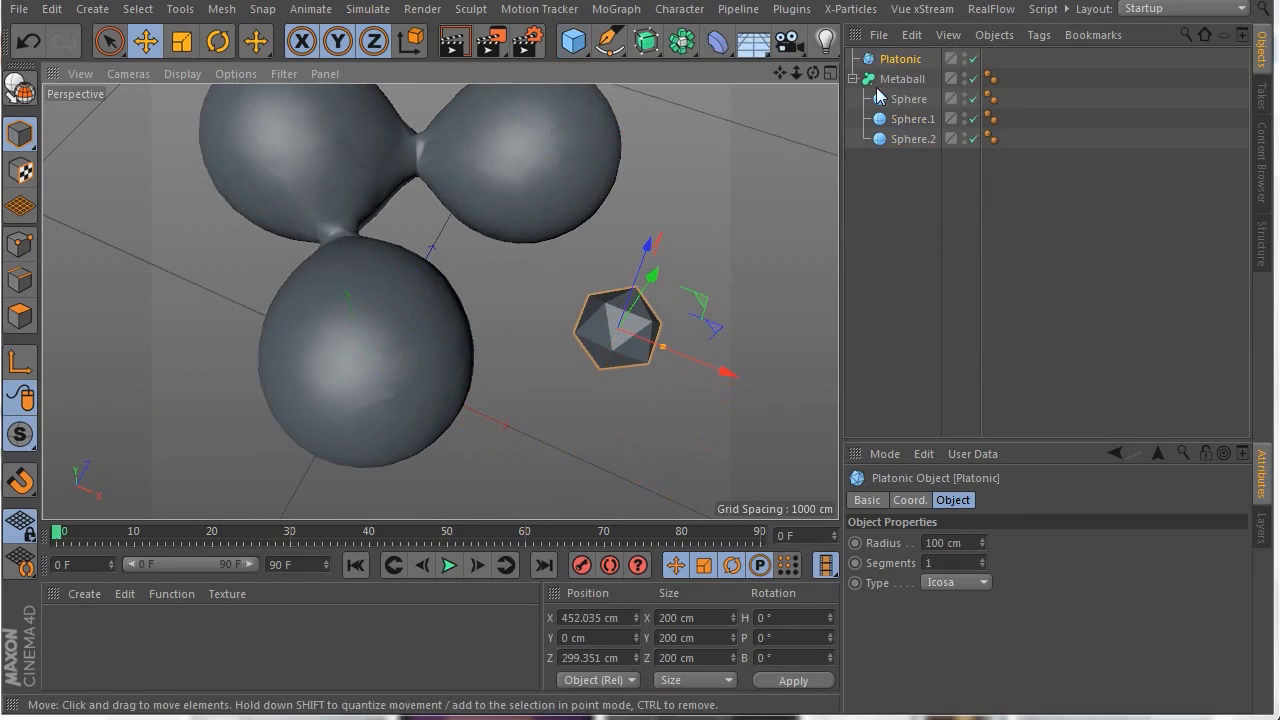
# Make the Platonic object a child of Sphere.2 inside the Metaball.
pyautogui.moveTo(900, 59); pyautogui.dragTo(903, 141)
pyautogui.moveTo(812, 73); pyautogui.dragTo(760, 108)
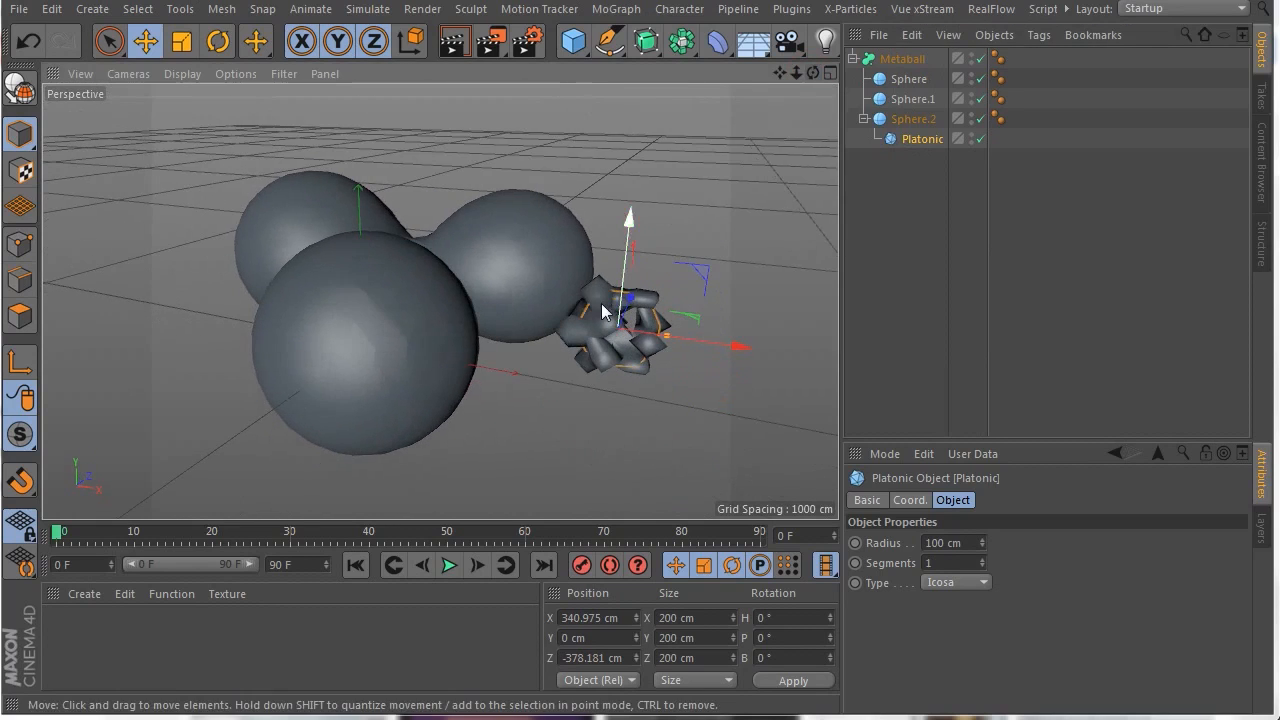
# Set the Platonic object's segments to 50.
pyautogui.click(944, 563)
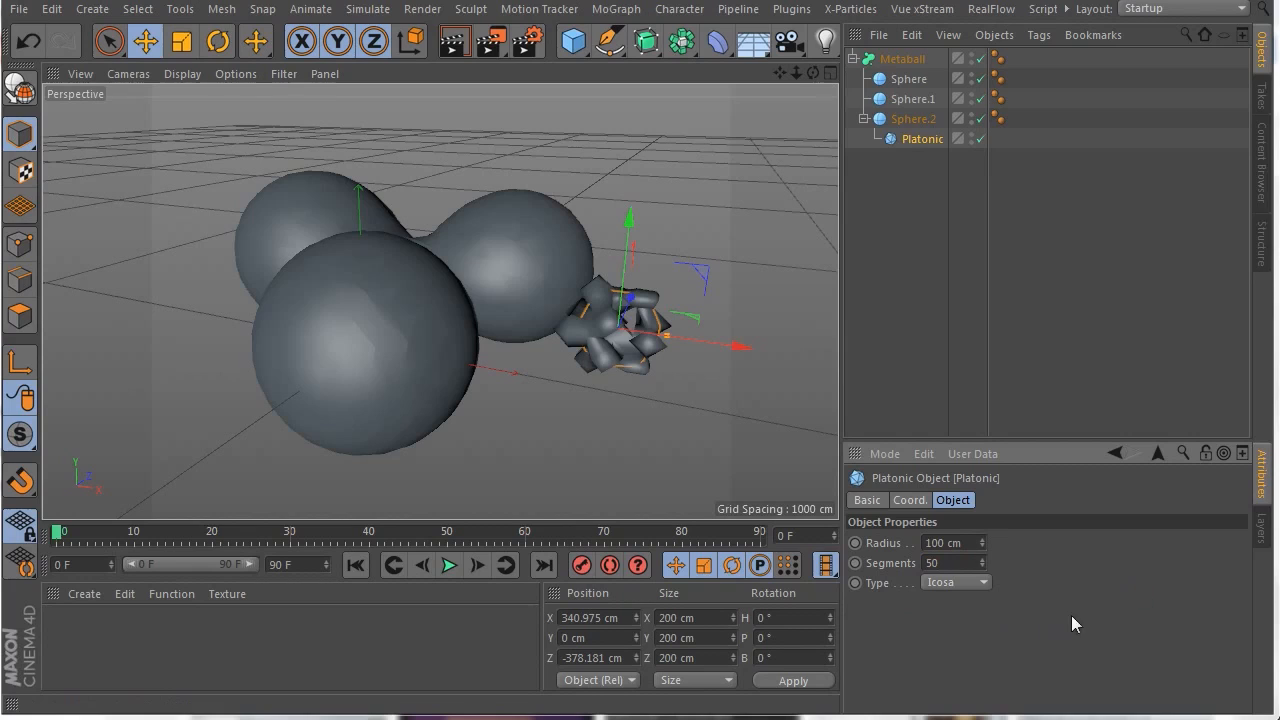
pyautogui.click(941, 315)
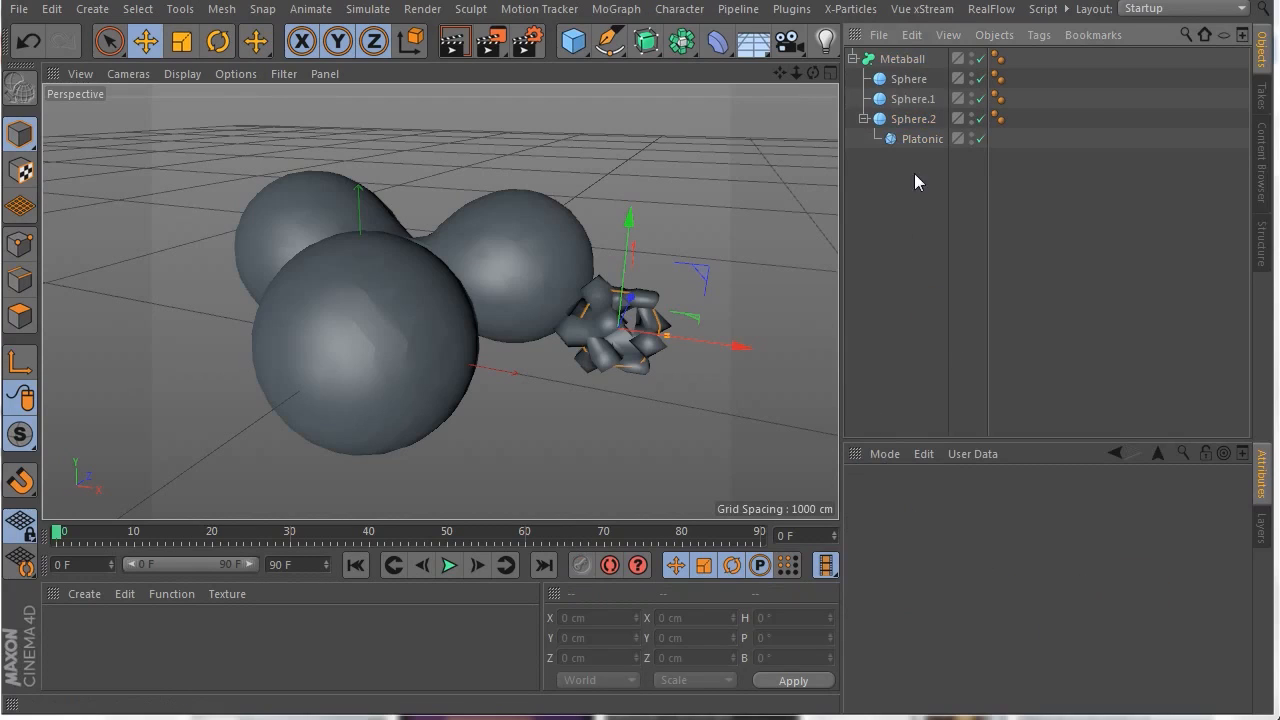
pyautogui.click(914, 140)
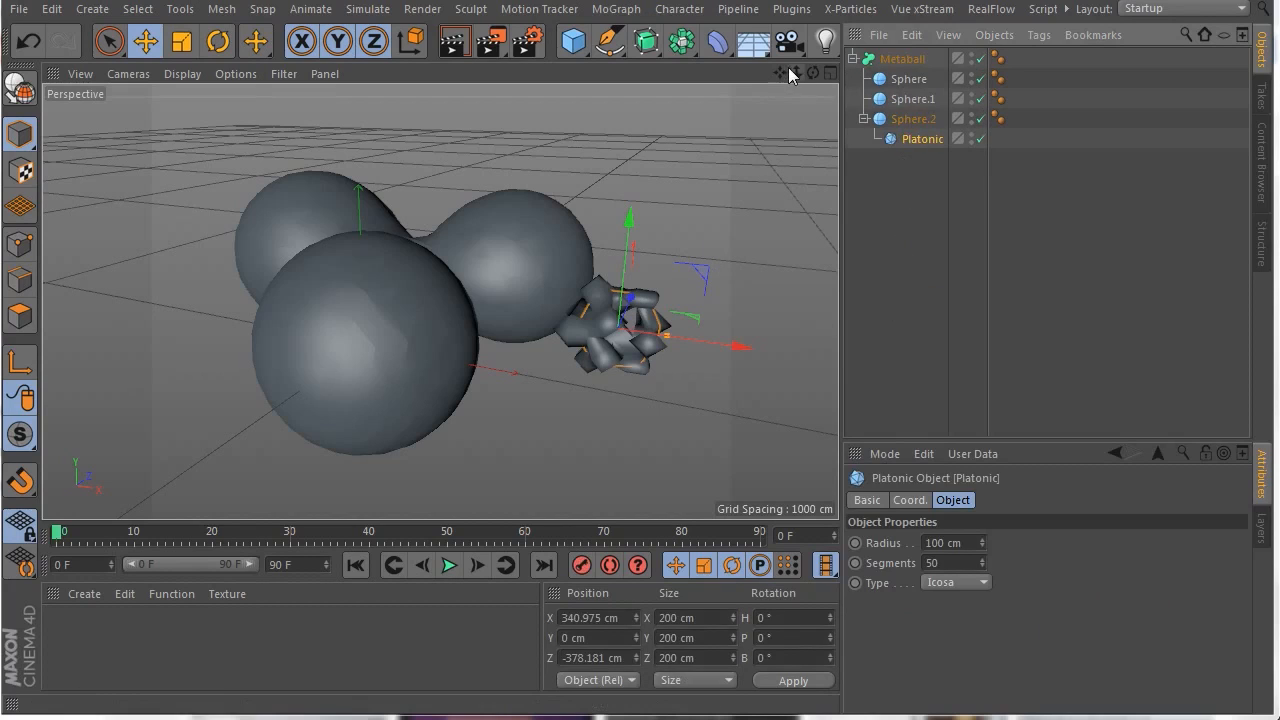
# Set the Platonic object's segments to 5.
pyautogui.moveTo(896, 139); pyautogui.dragTo(896, 151)
pyautogui.click(814, 73)
pyautogui.moveTo(814, 73); pyautogui.dragTo(924, 208)
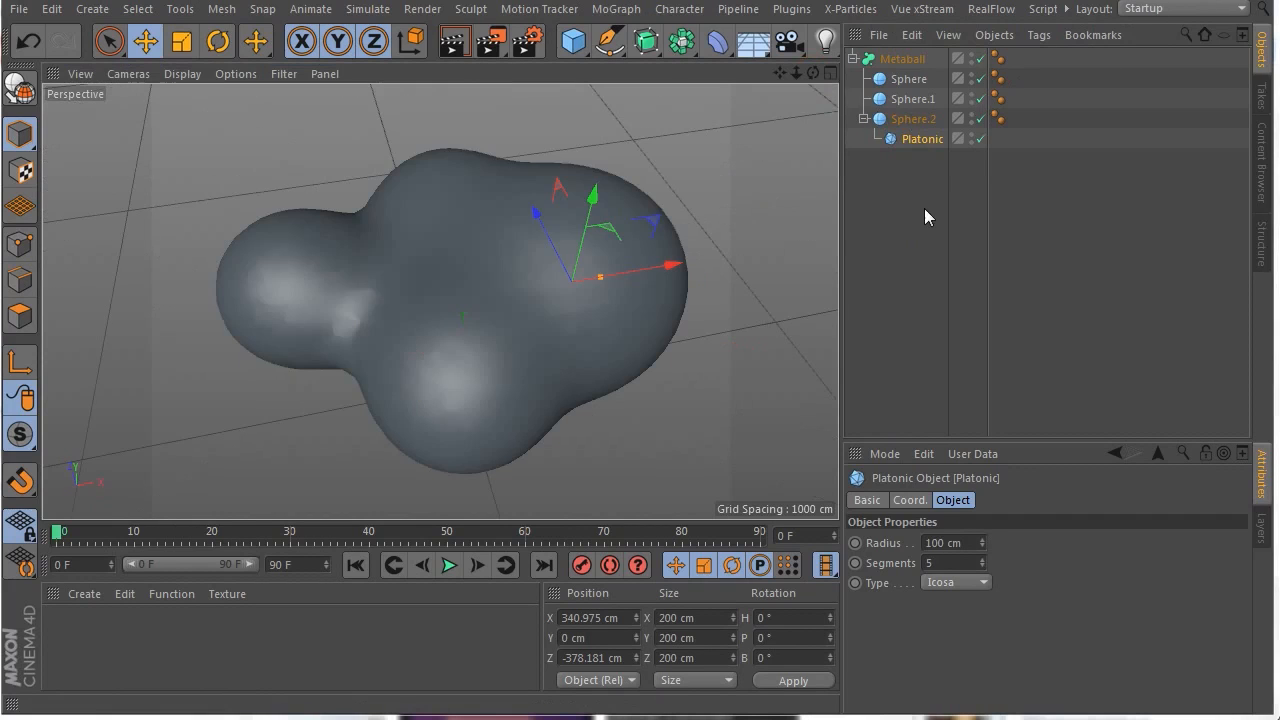
pyautogui.click(957, 563)
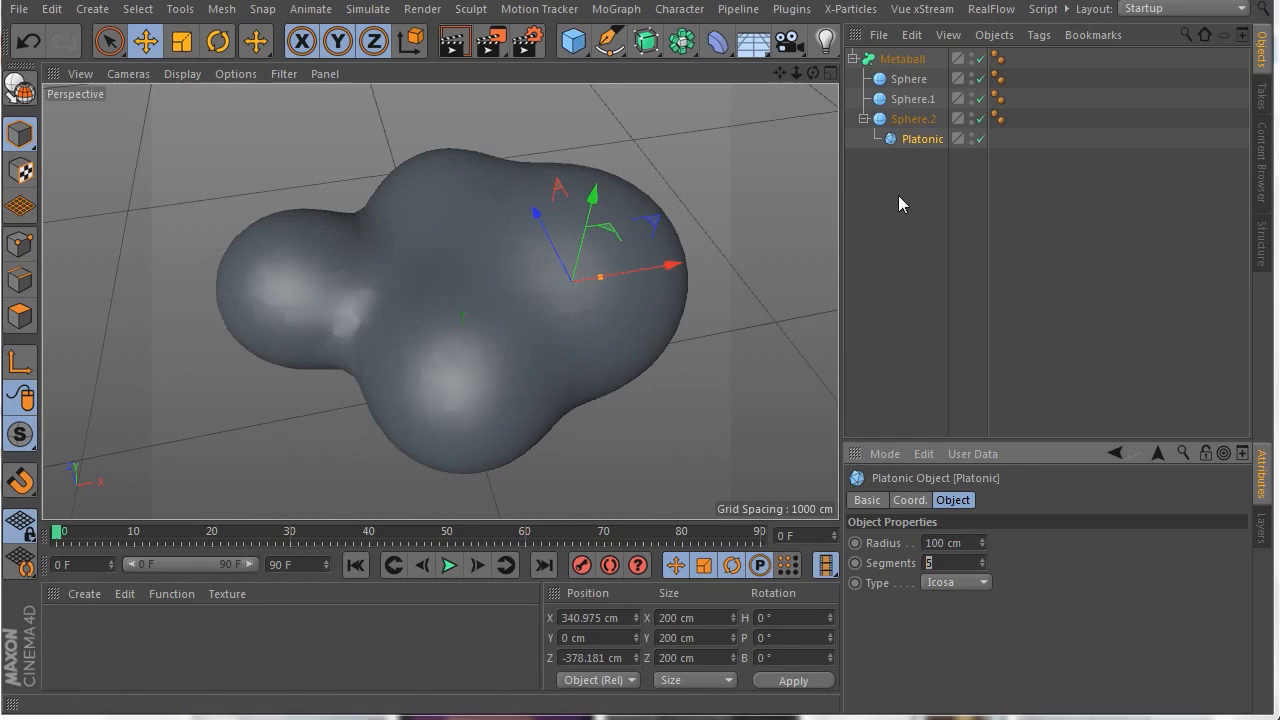
# Move the Platonic object along X to about 628 cm and record its keyframe at frame 0.
pyautogui.moveTo(672, 266); pyautogui.dragTo(744, 281)
pyautogui.keyDown('alt'); pyautogui.moveTo(565, 110); pyautogui.dragTo(532, 78); pyautogui.keyUp('alt')
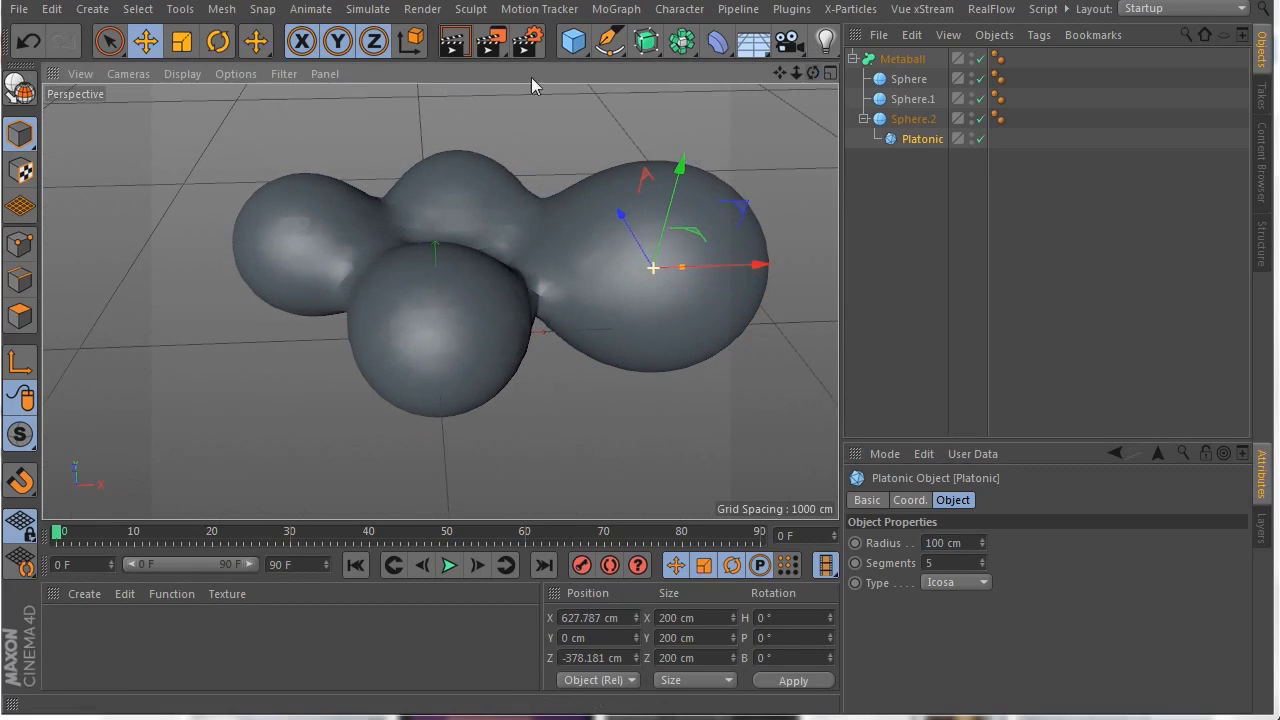
pyautogui.click(81, 76)
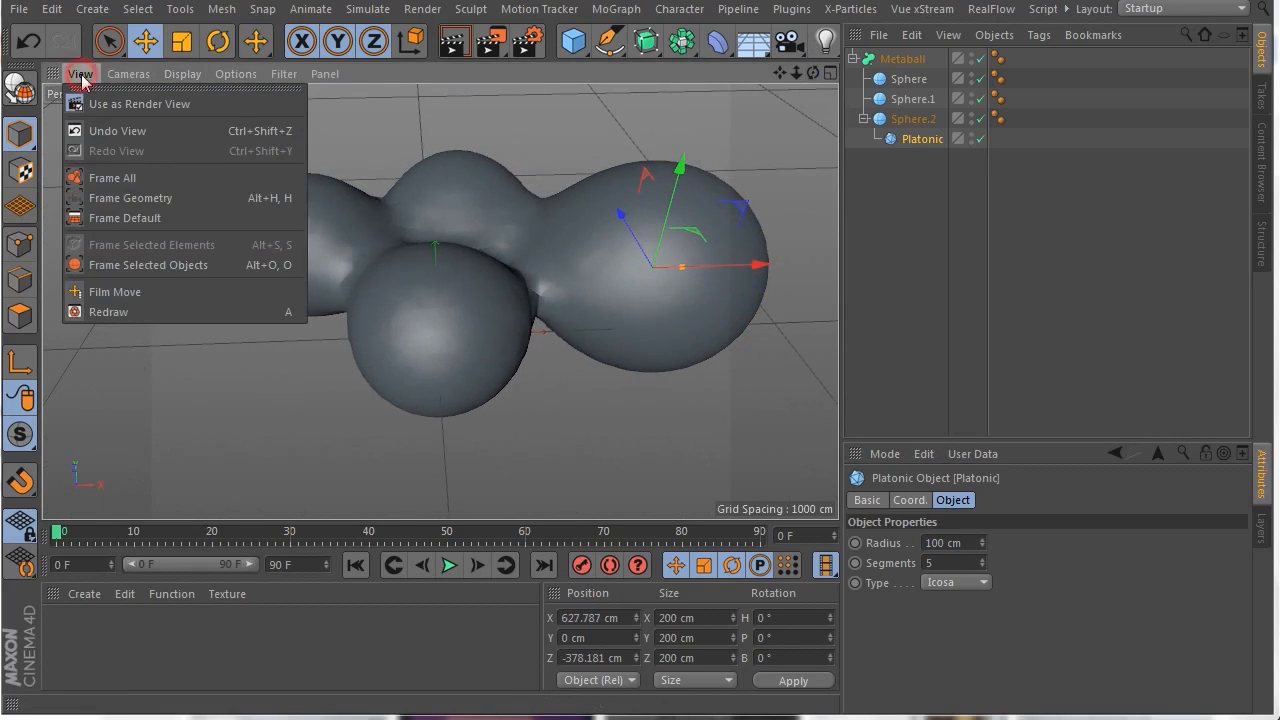
pyautogui.click(85, 217)
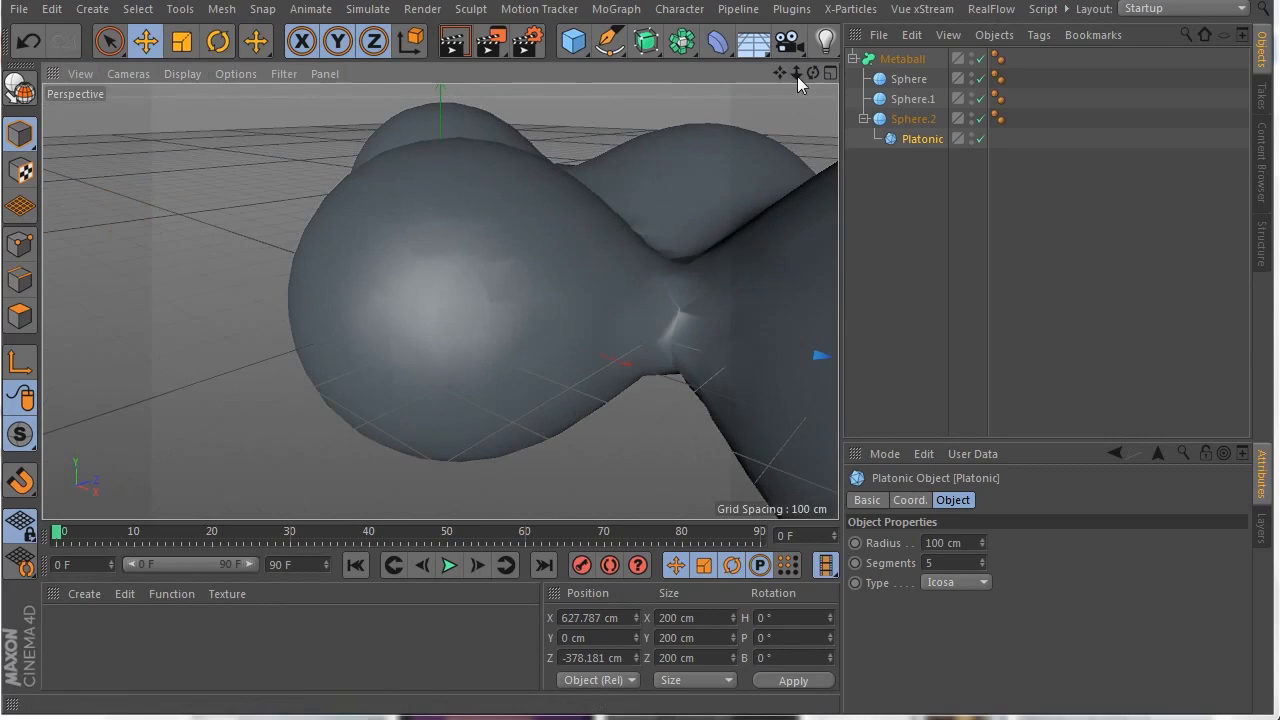
pyautogui.moveTo(797, 73)
pyautogui.mouseDown()
pyautogui.moveTo(806, 79)
pyautogui.moveTo(783, 92)
pyautogui.mouseUp()
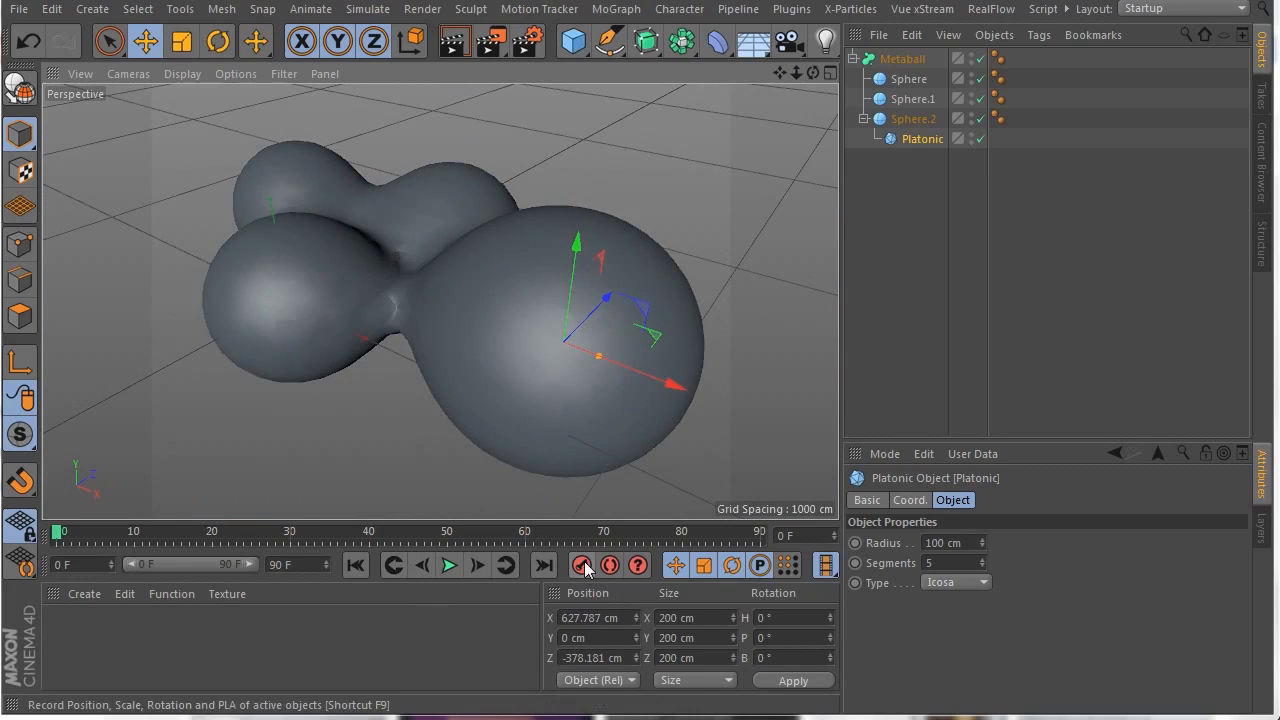
# At frame 33, move the Platonic object along X to about -1272 cm and record a keyframe.
pyautogui.moveTo(57, 538); pyautogui.dragTo(314, 538)
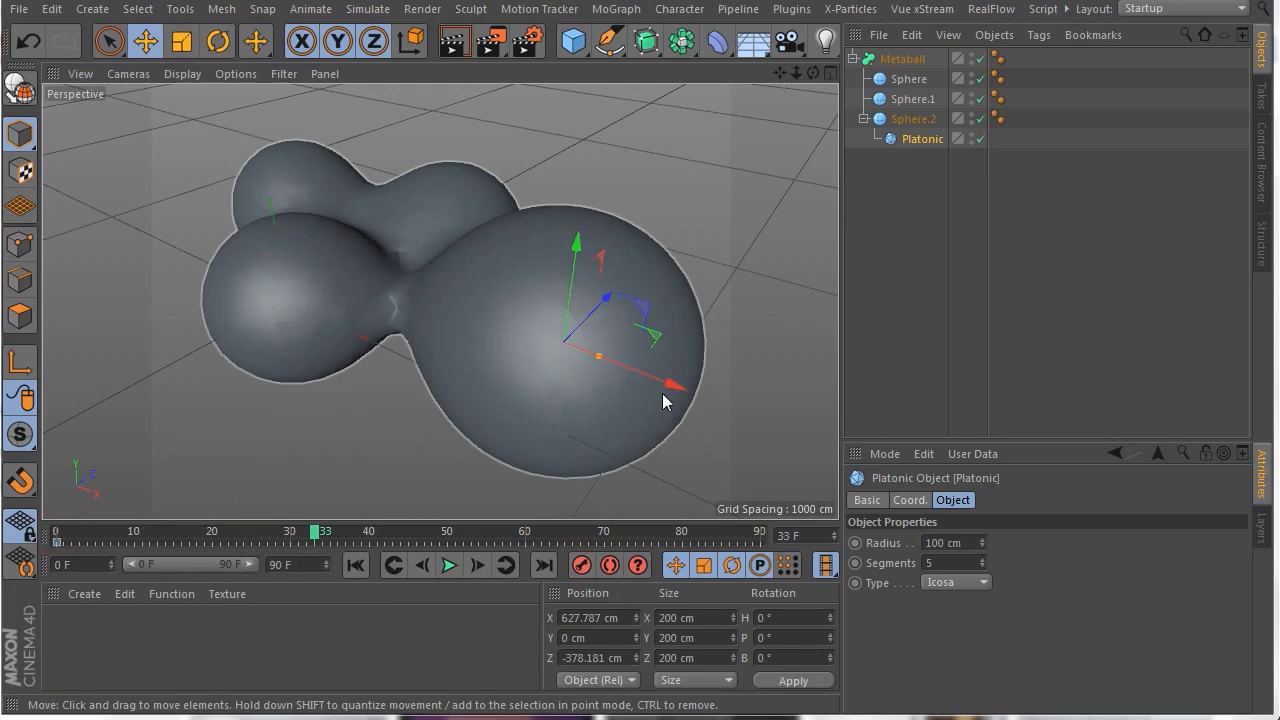
pyautogui.moveTo(672, 385); pyautogui.dragTo(188, 318)
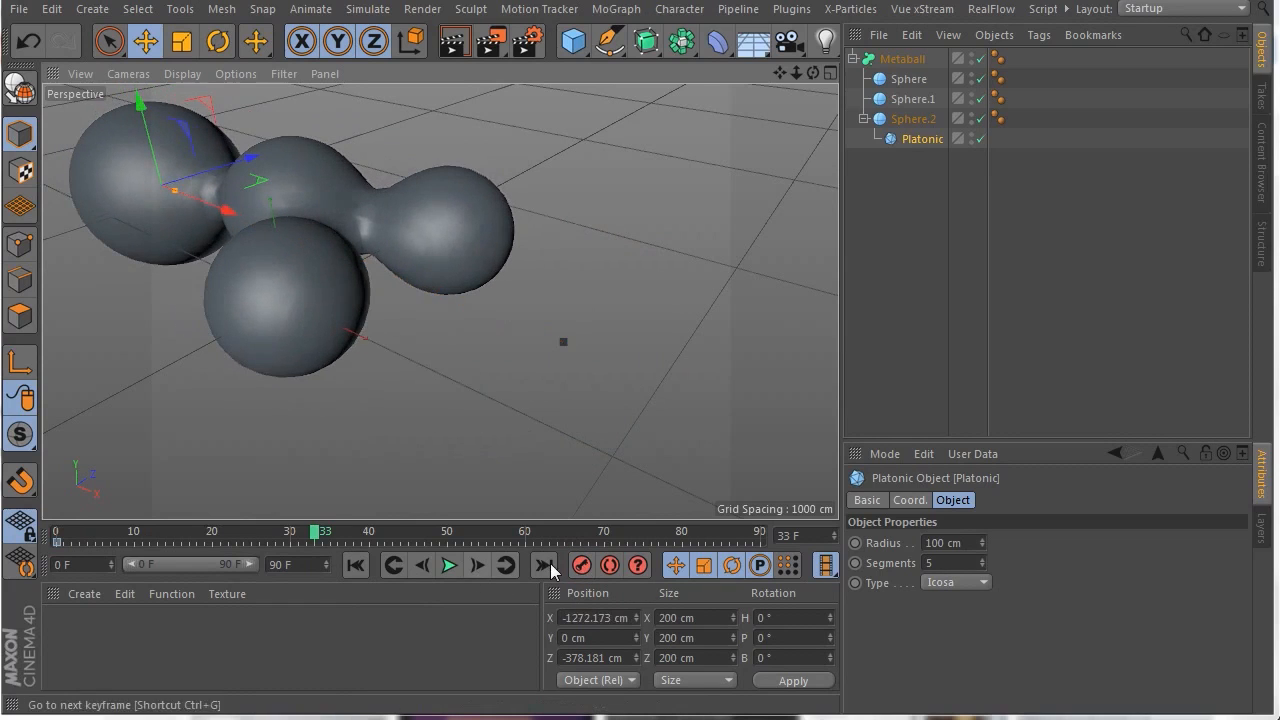
pyautogui.click(581, 565)
# At frame 61, move the Platonic object to about X -631 cm, Z 441 cm and record a keyframe.
pyautogui.moveTo(315, 532); pyautogui.dragTo(519, 550)
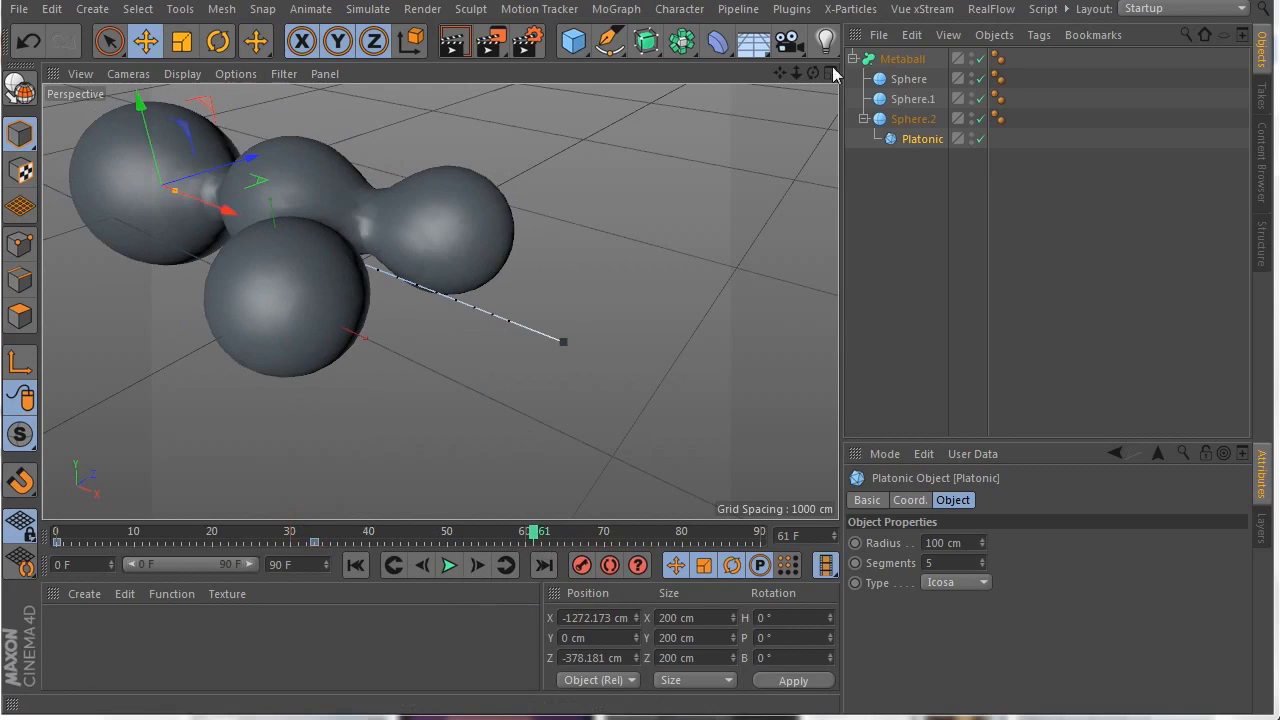
pyautogui.moveTo(813, 76); pyautogui.dragTo(489, 52)
pyautogui.moveTo(262, 140); pyautogui.dragTo(390, 128)
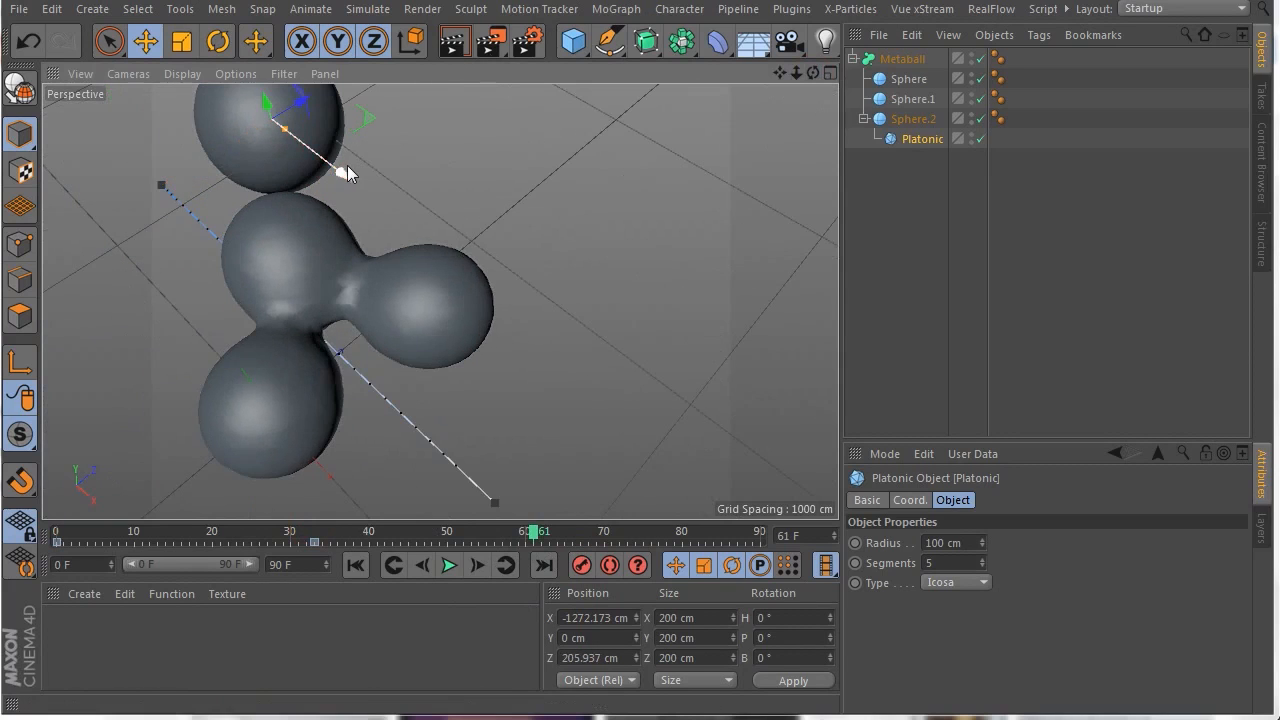
pyautogui.moveTo(364, 184); pyautogui.dragTo(506, 183)
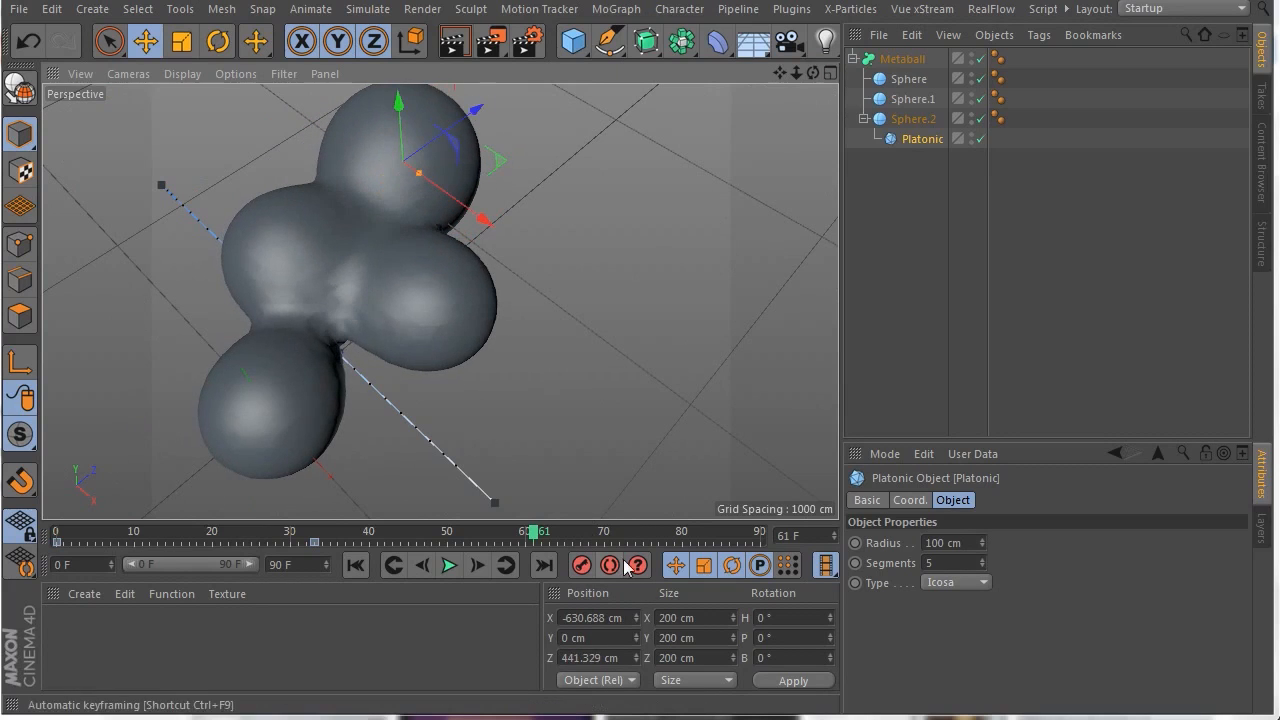
pyautogui.click(583, 567)
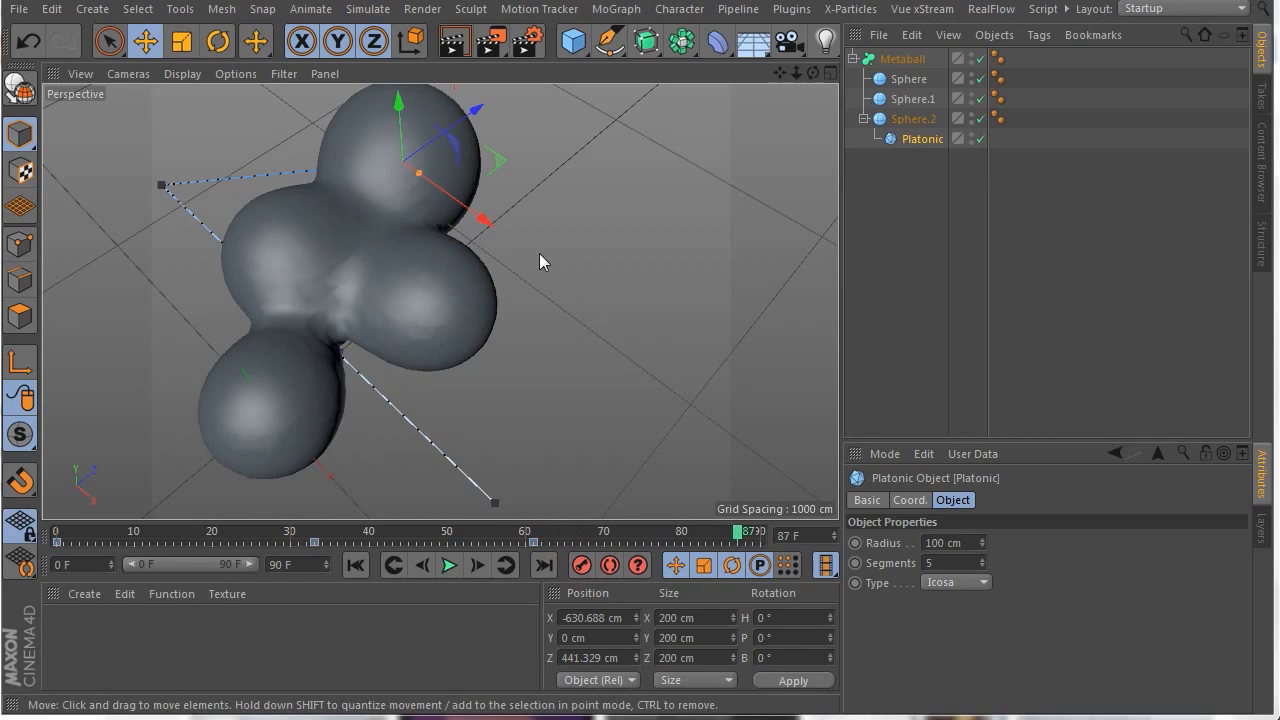
# At frame 87, record a keyframe with the Platonic object moved along X to about 599 cm, and return to frame 0.
pyautogui.moveTo(483, 216); pyautogui.dragTo(721, 416)
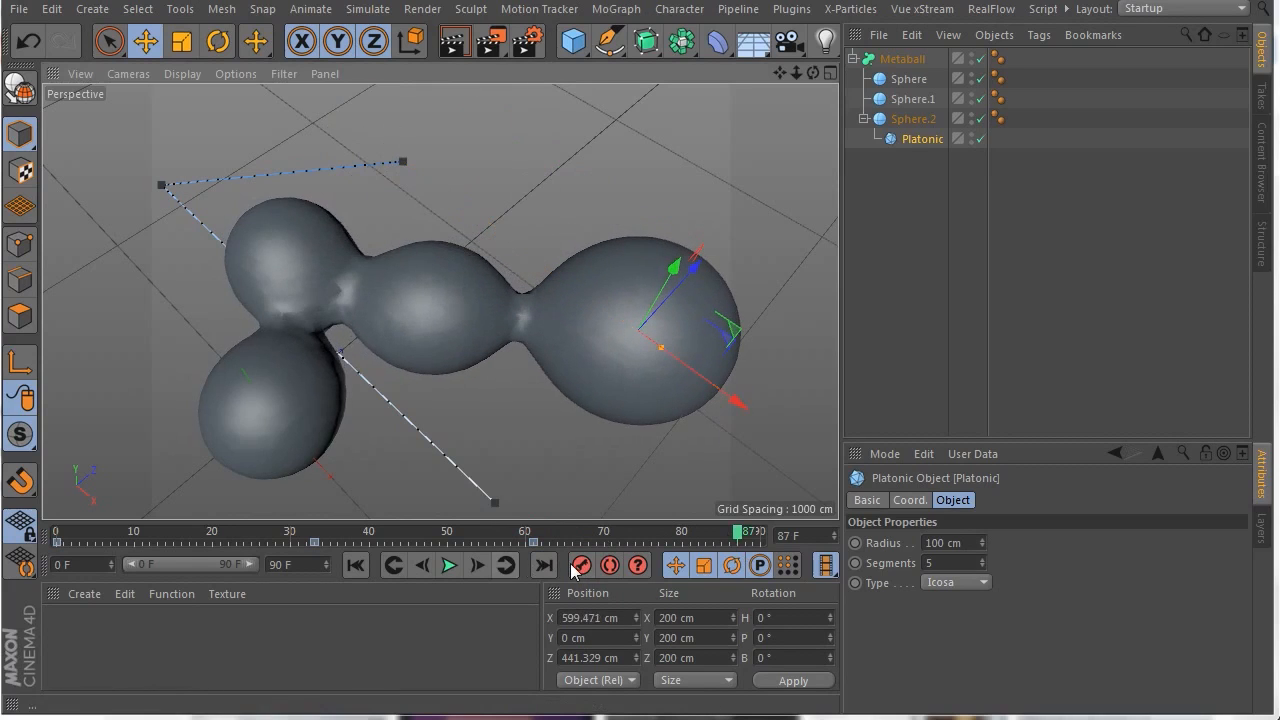
pyautogui.click(356, 565)
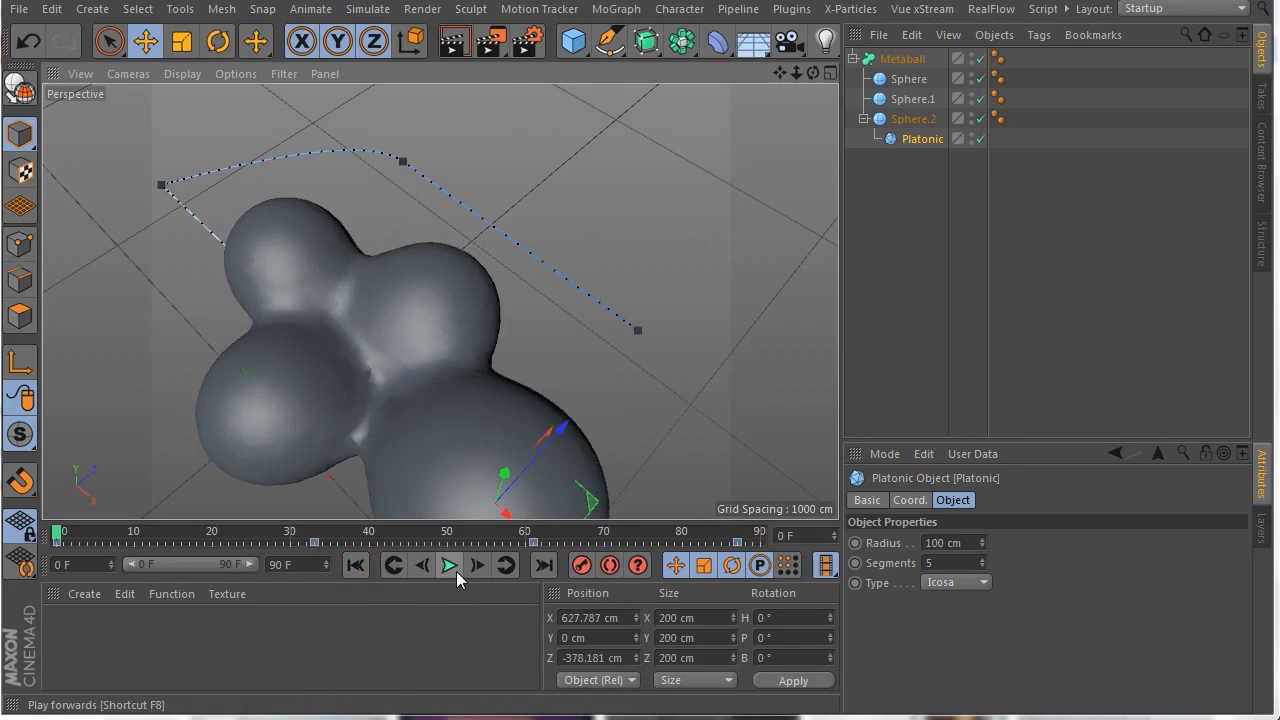
# Play the animation to check how the moving Platonic object merges with the spheres, and stop playback.
pyautogui.click(452, 567)
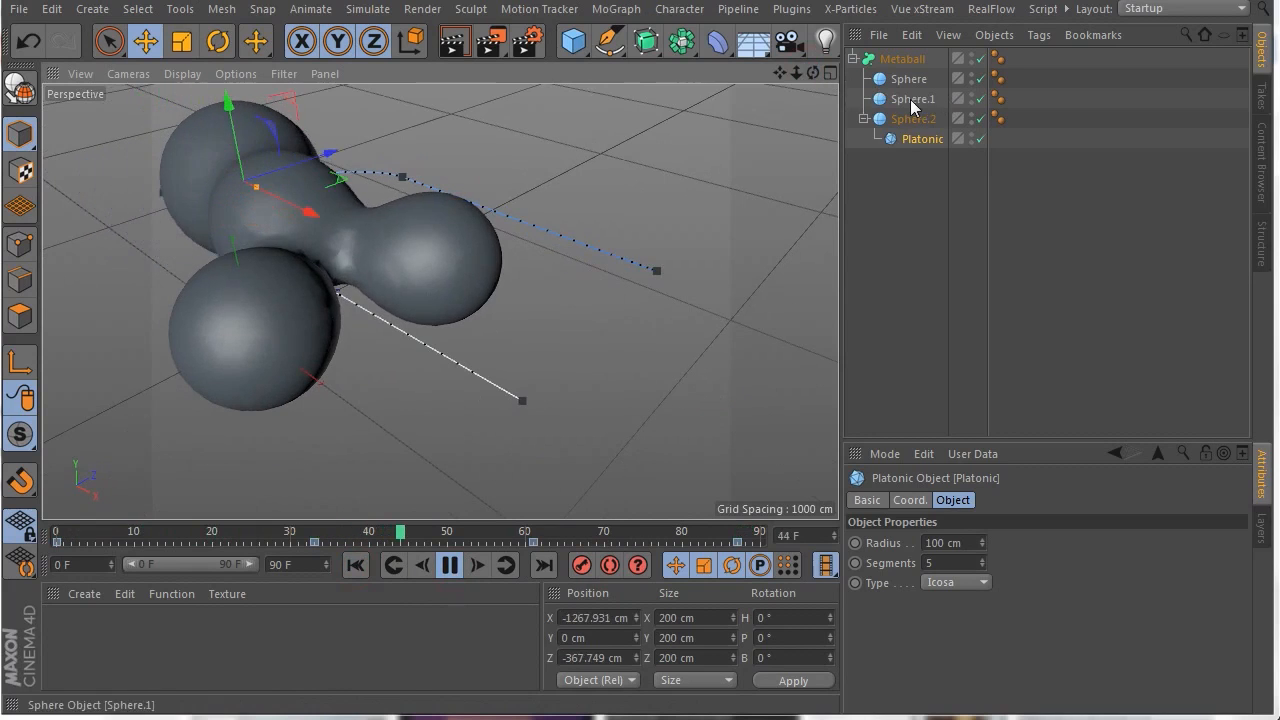
pyautogui.moveTo(812, 74); pyautogui.dragTo(790, 138)
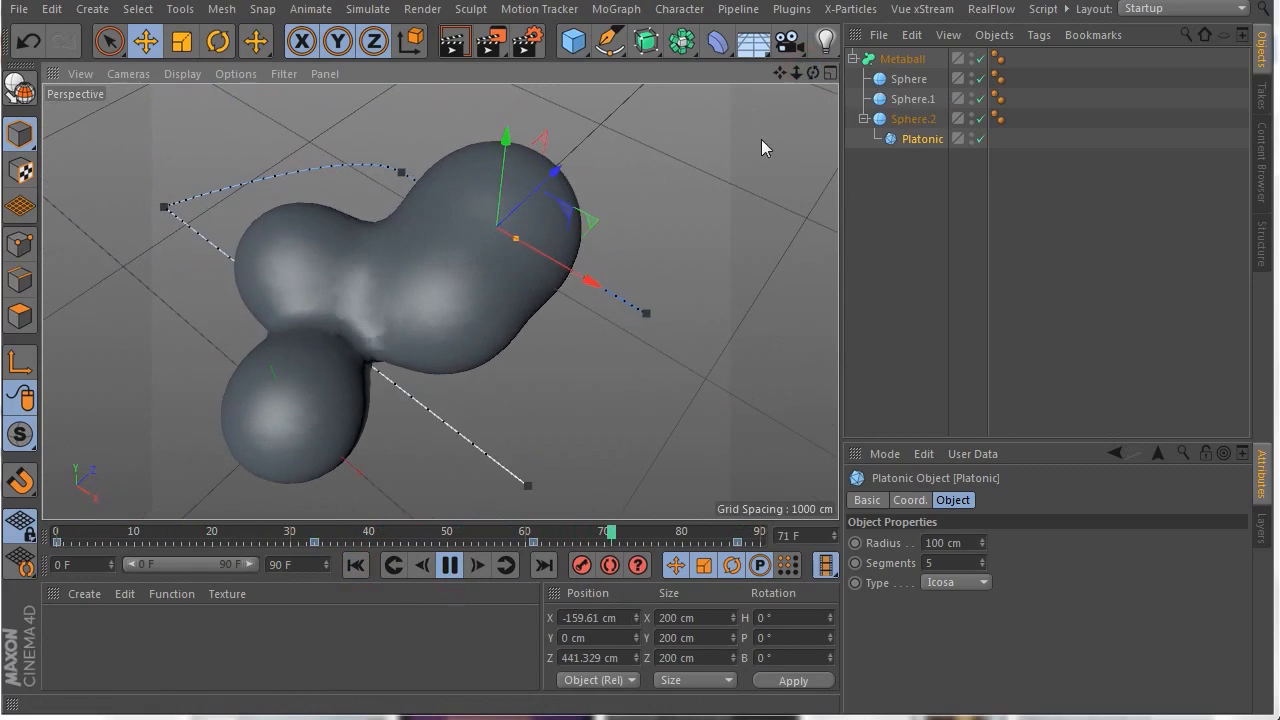
pyautogui.click(447, 568)
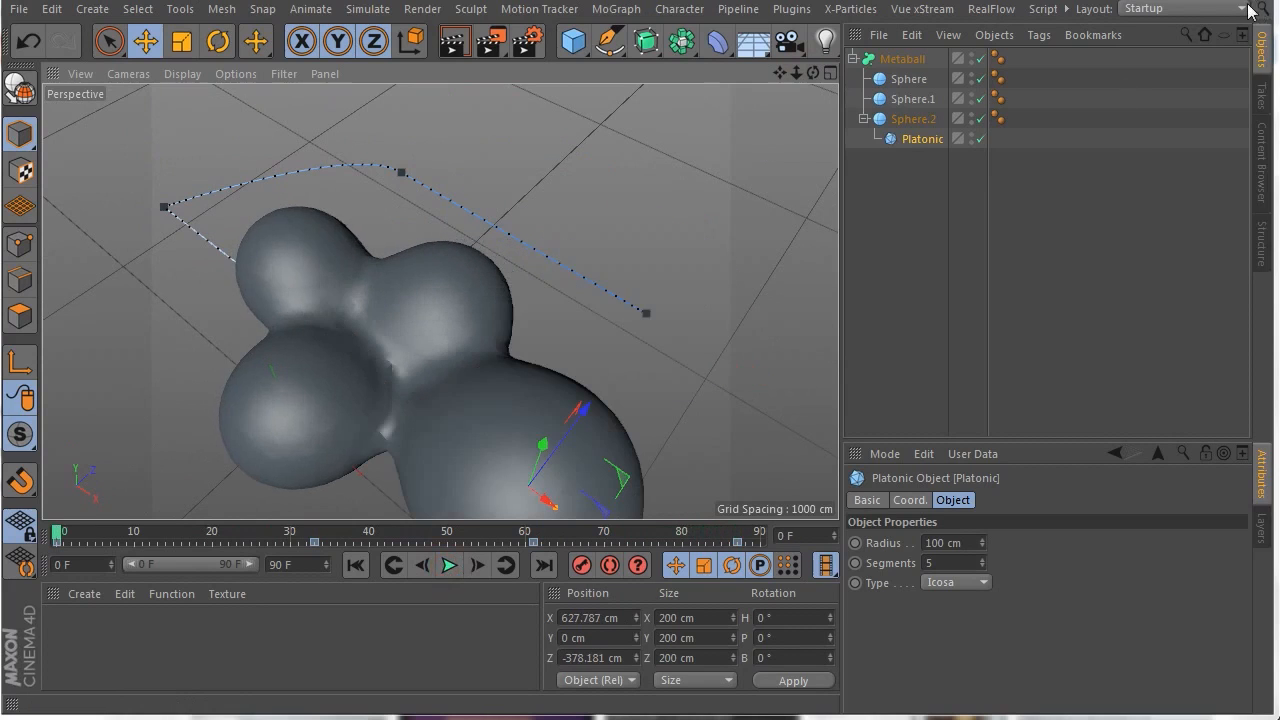
# Apply the Roof 12 material to the Metaball object and clear the selection.
pyautogui.moveTo(1197, 2); pyautogui.dragTo(1018, 58)
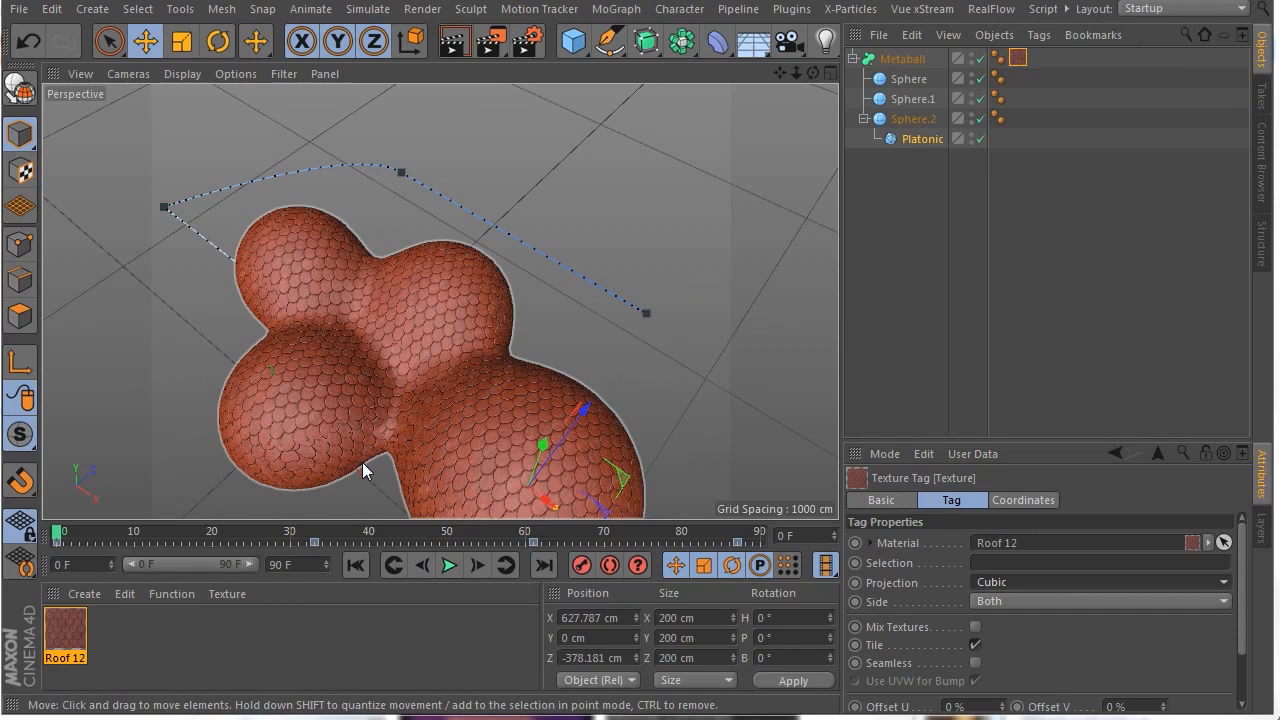
pyautogui.click(765, 357)
pyautogui.scroll(2, 651, 402)
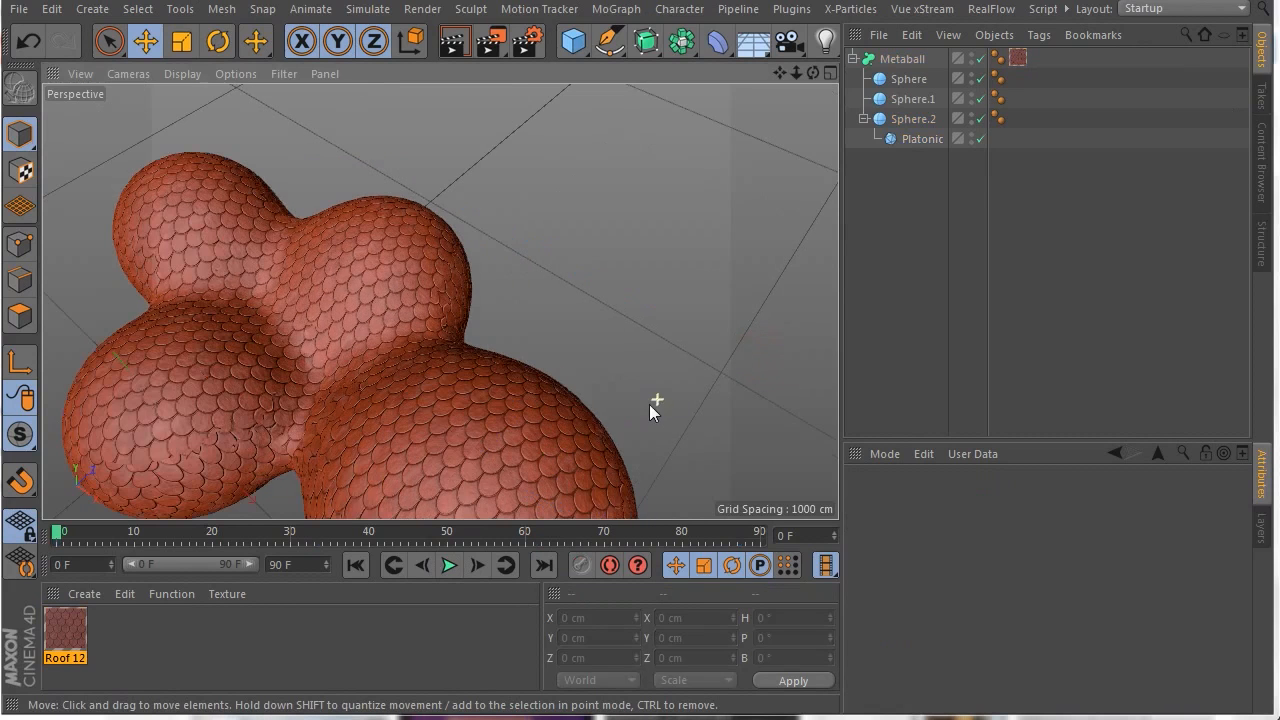
pyautogui.moveTo(783, 71); pyautogui.dragTo(764, 74)
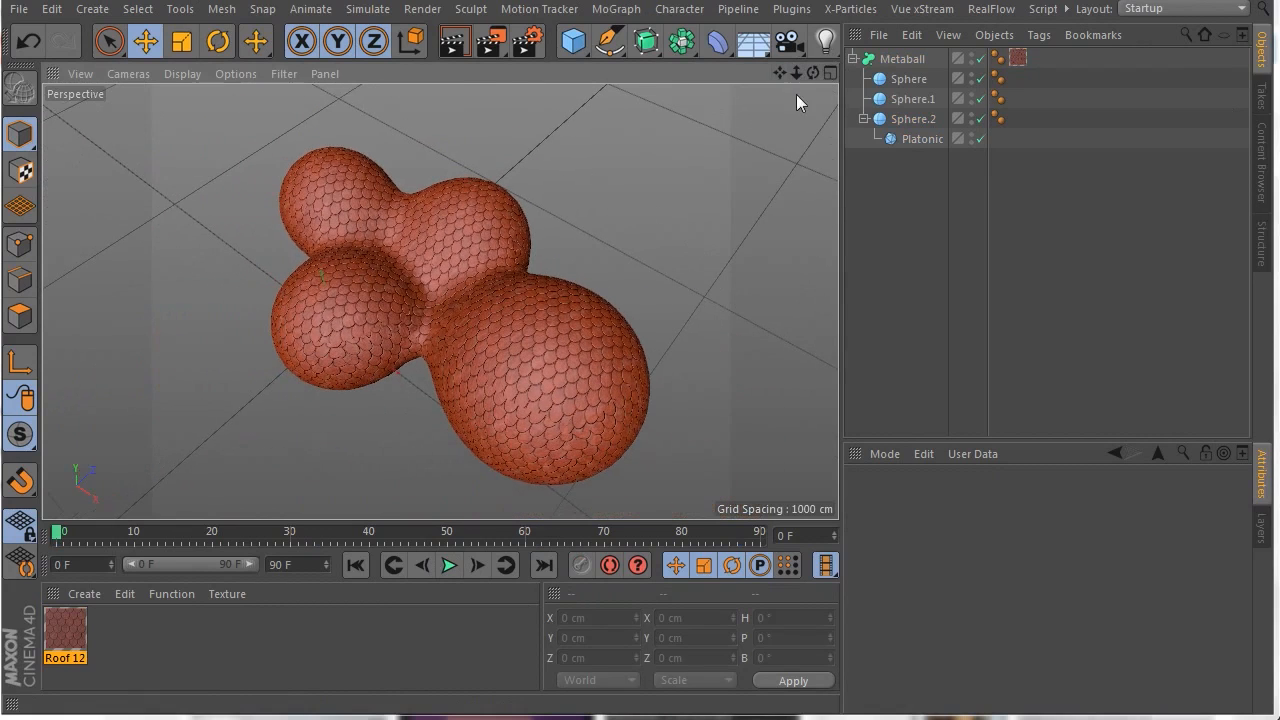
# Play the animation to check the roof-textured metaball in motion, and stop playback.
pyautogui.click(448, 566)
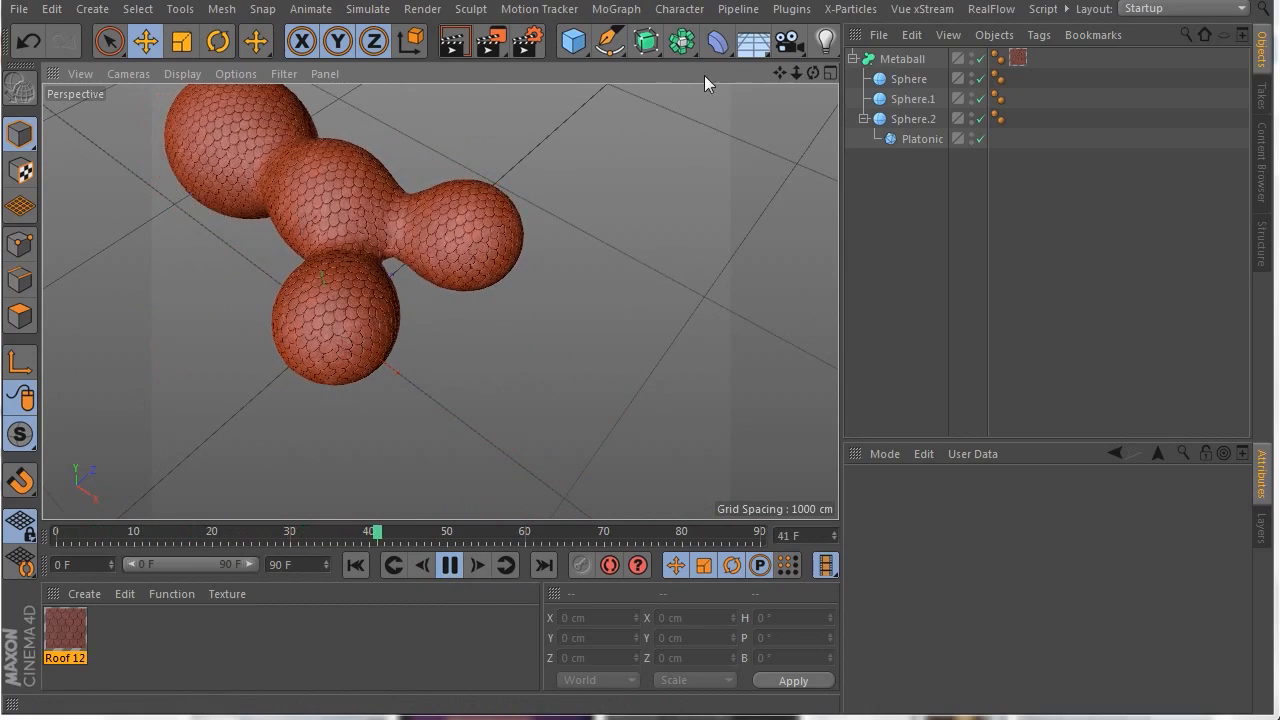
pyautogui.moveTo(777, 70); pyautogui.dragTo(778, 180)
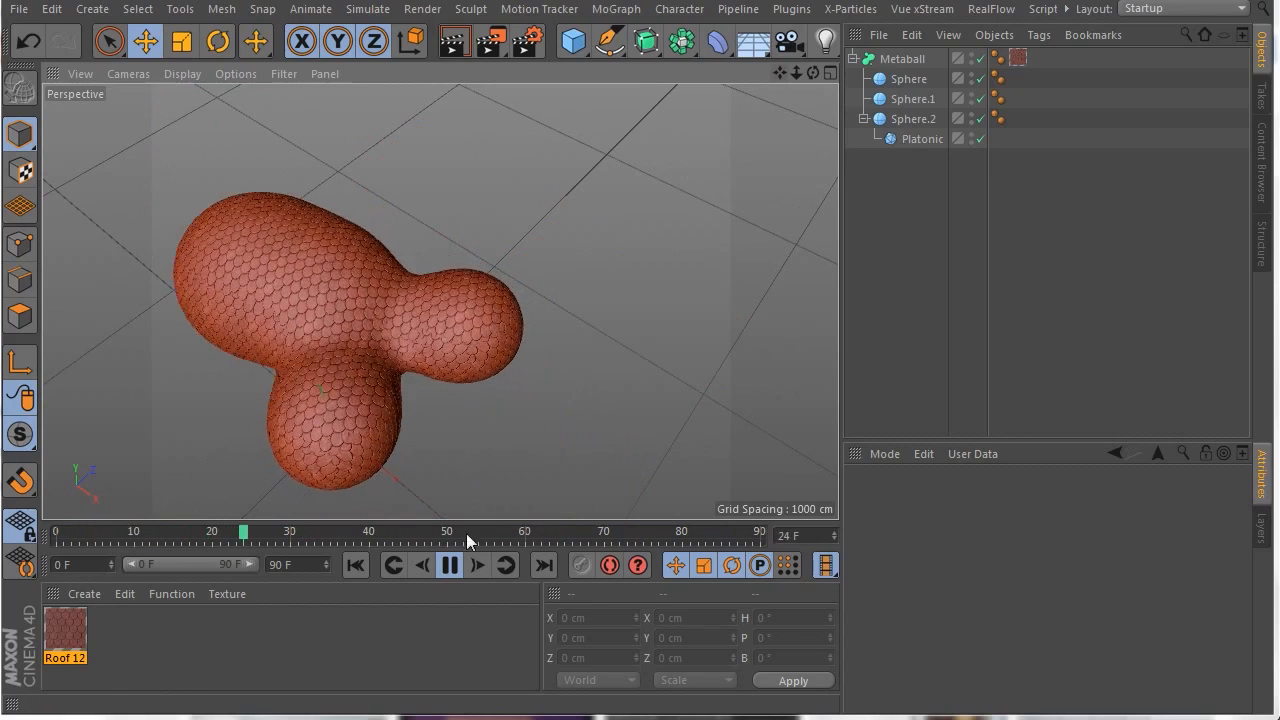
pyautogui.click(449, 565)
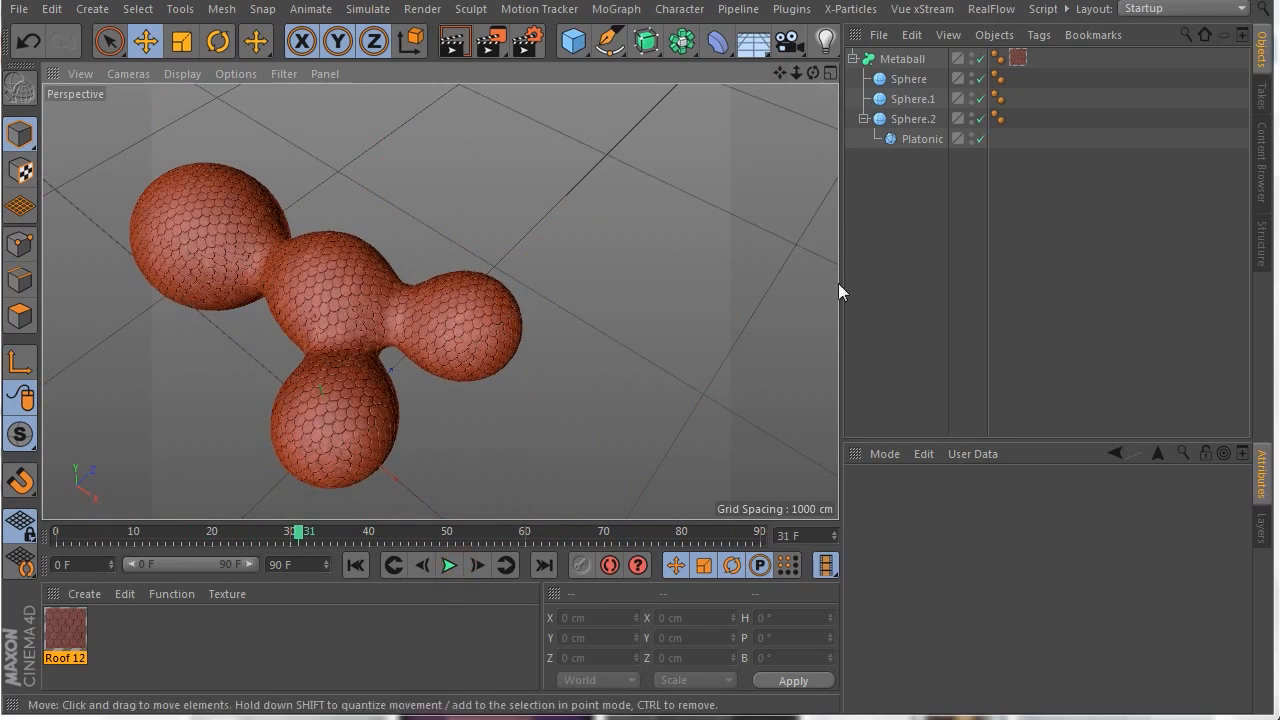
# Record a keyframe for Sphere.1 at frame 0 and another at frame 39 with it moved along Z to about 49 cm.
pyautogui.click(920, 139)
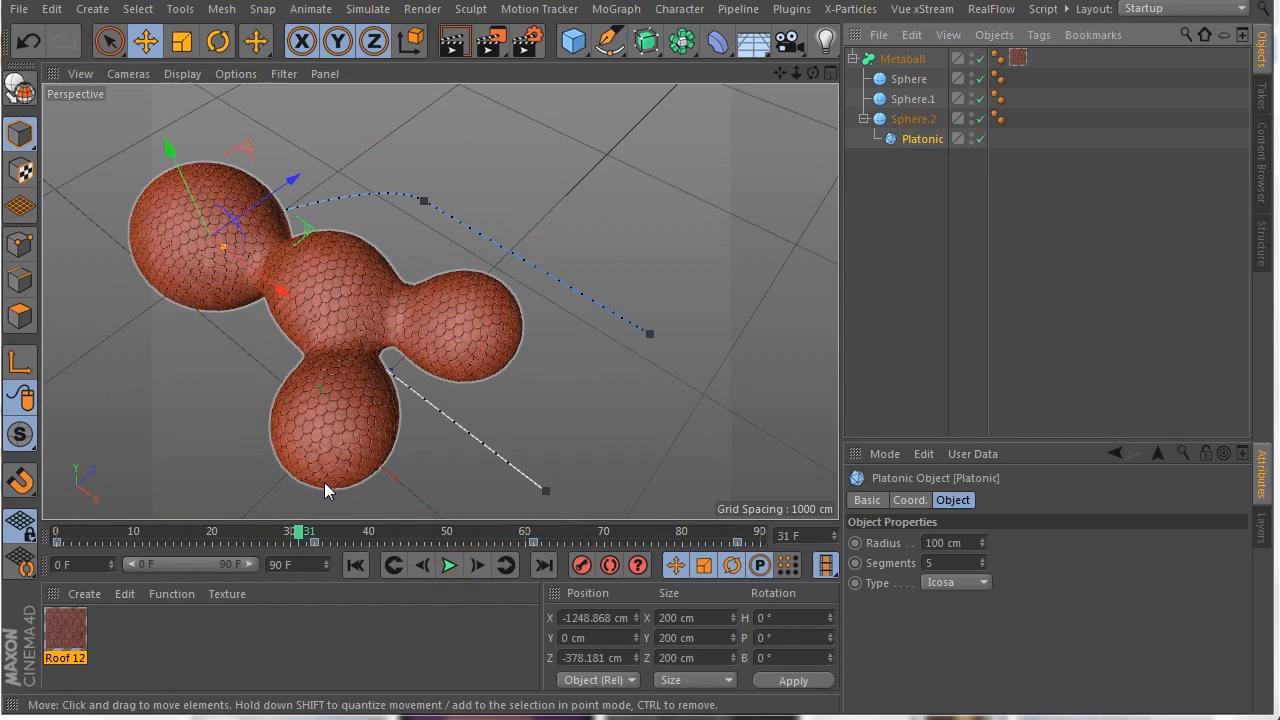
pyautogui.click(905, 99)
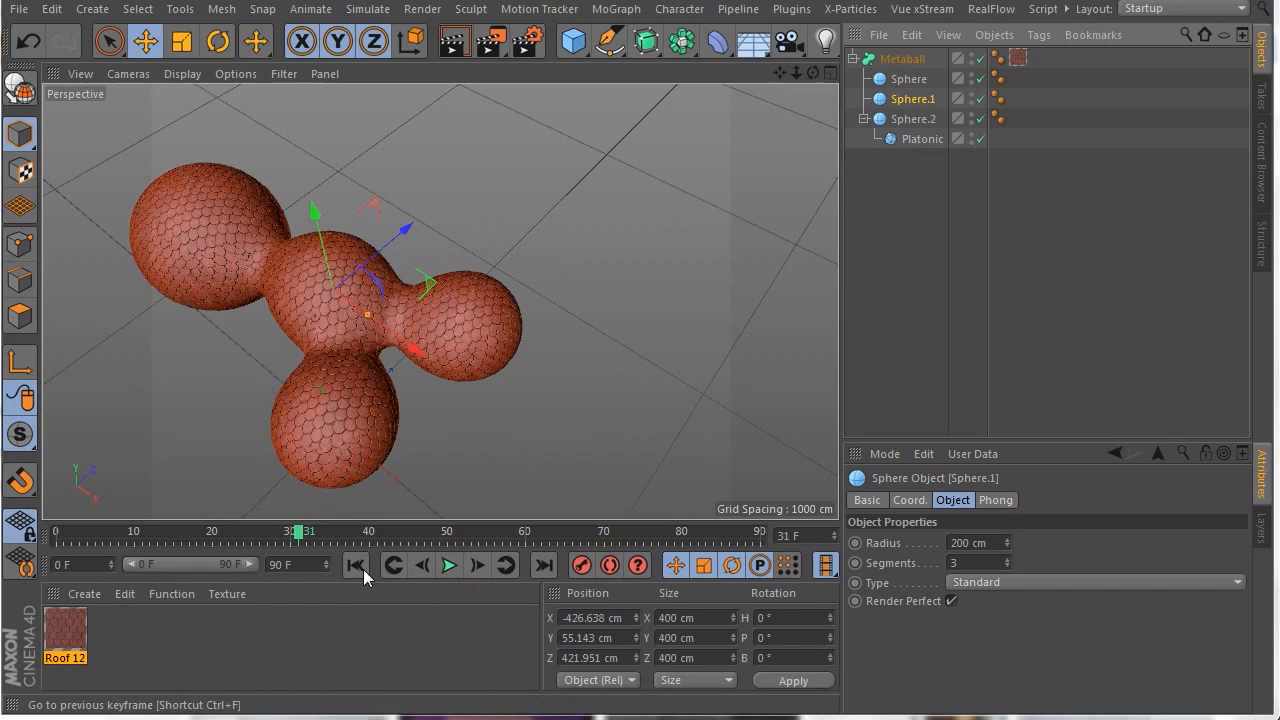
pyautogui.moveTo(298, 532); pyautogui.dragTo(28, 545)
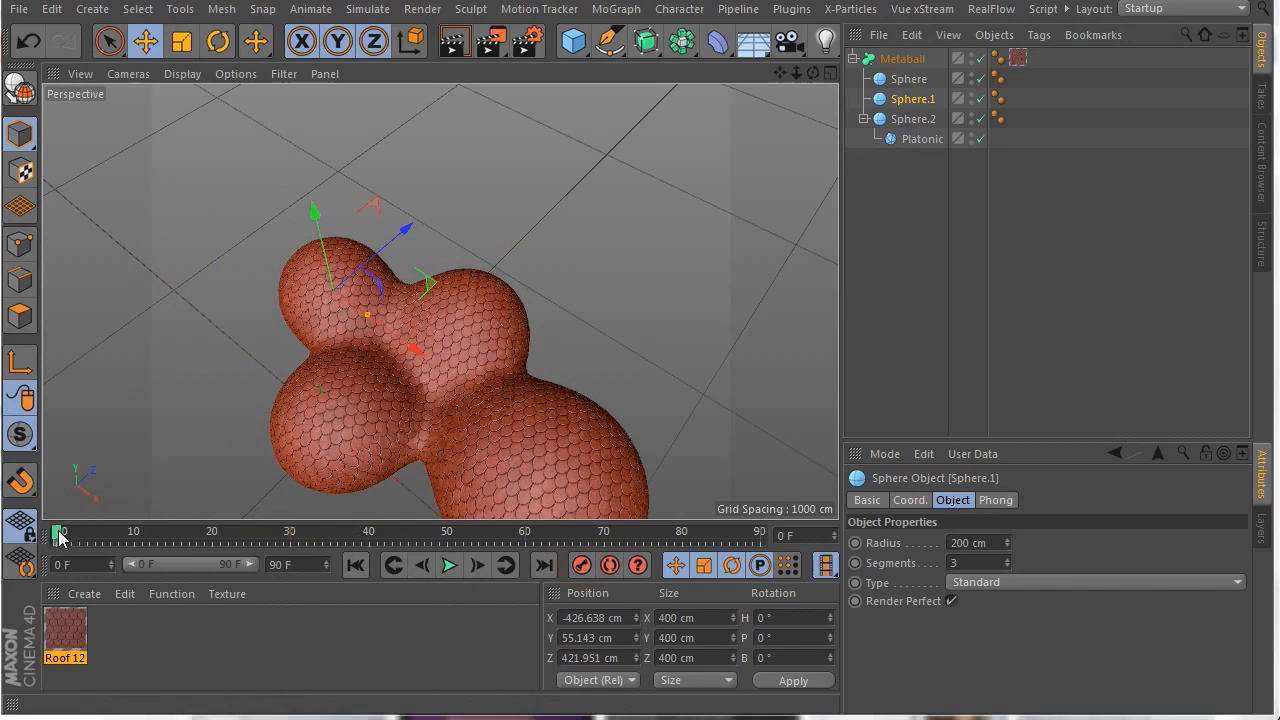
pyautogui.moveTo(93, 543); pyautogui.dragTo(366, 550)
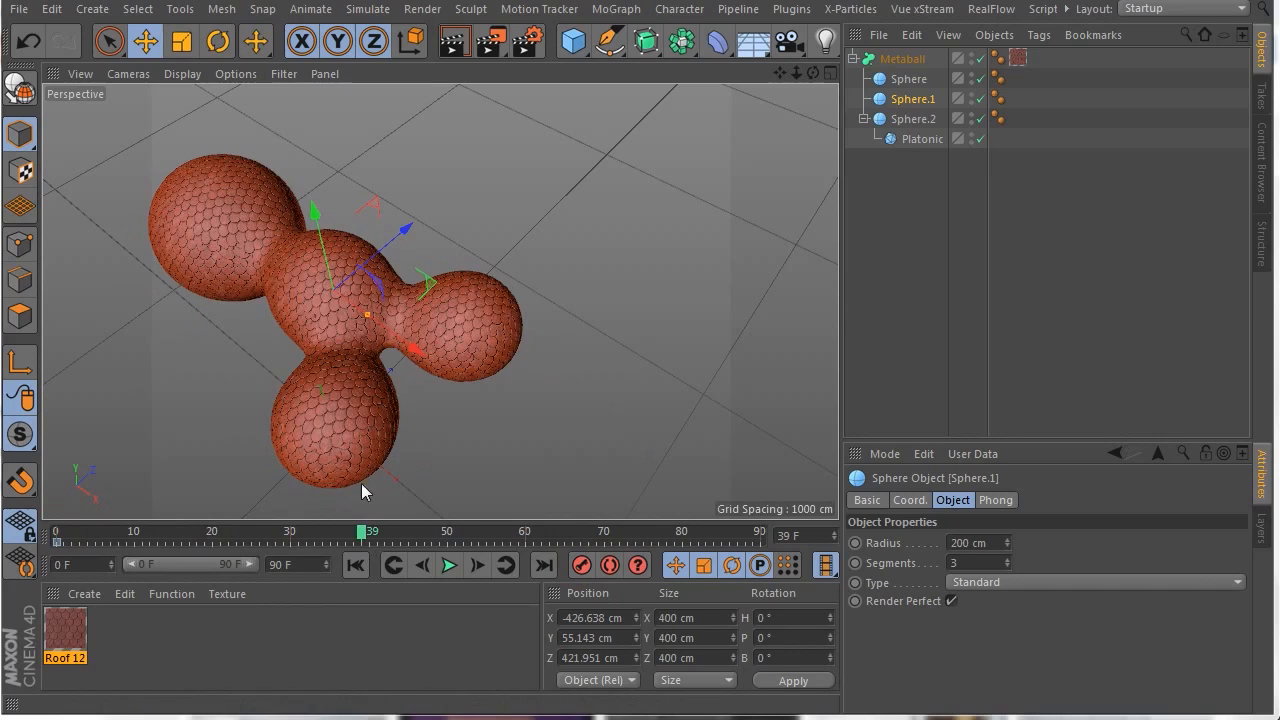
pyautogui.moveTo(404, 228); pyautogui.dragTo(325, 280)
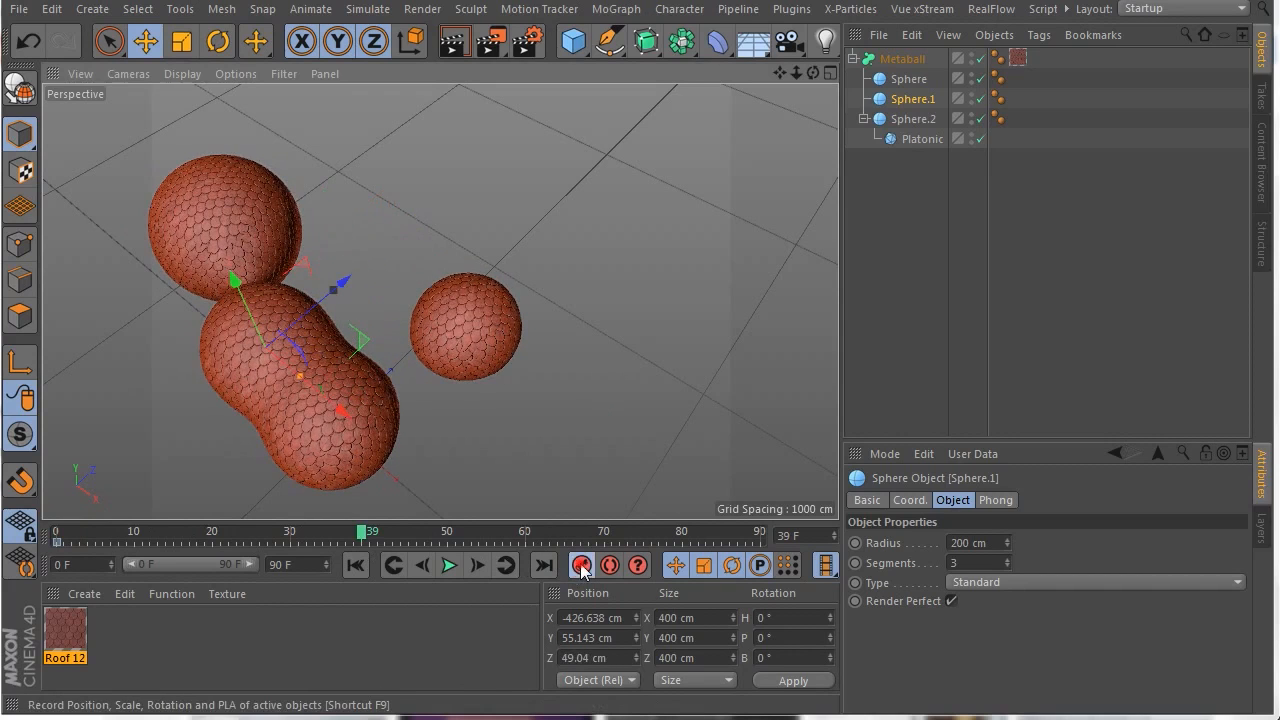
# At frame 69, move Sphere.1 to about Y 174 cm, Z 316 cm and record a keyframe.
pyautogui.moveTo(366, 541); pyautogui.dragTo(597, 541)
pyautogui.moveTo(343, 279); pyautogui.dragTo(384, 280)
pyautogui.moveTo(275, 249); pyautogui.dragTo(287, 225)
pyautogui.moveTo(348, 283); pyautogui.dragTo(412, 337)
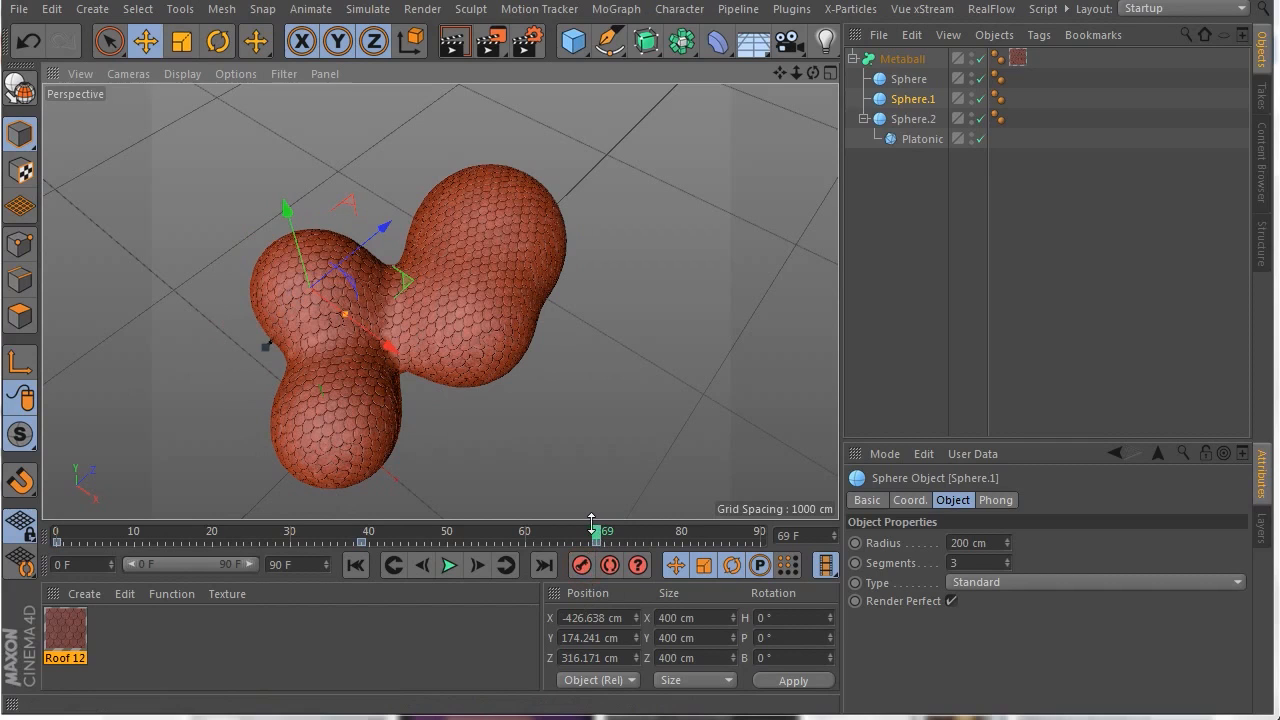
# At frame 87, move Sphere.1 along Z to about 387 cm and record a keyframe.
pyautogui.moveTo(595, 537); pyautogui.dragTo(730, 550)
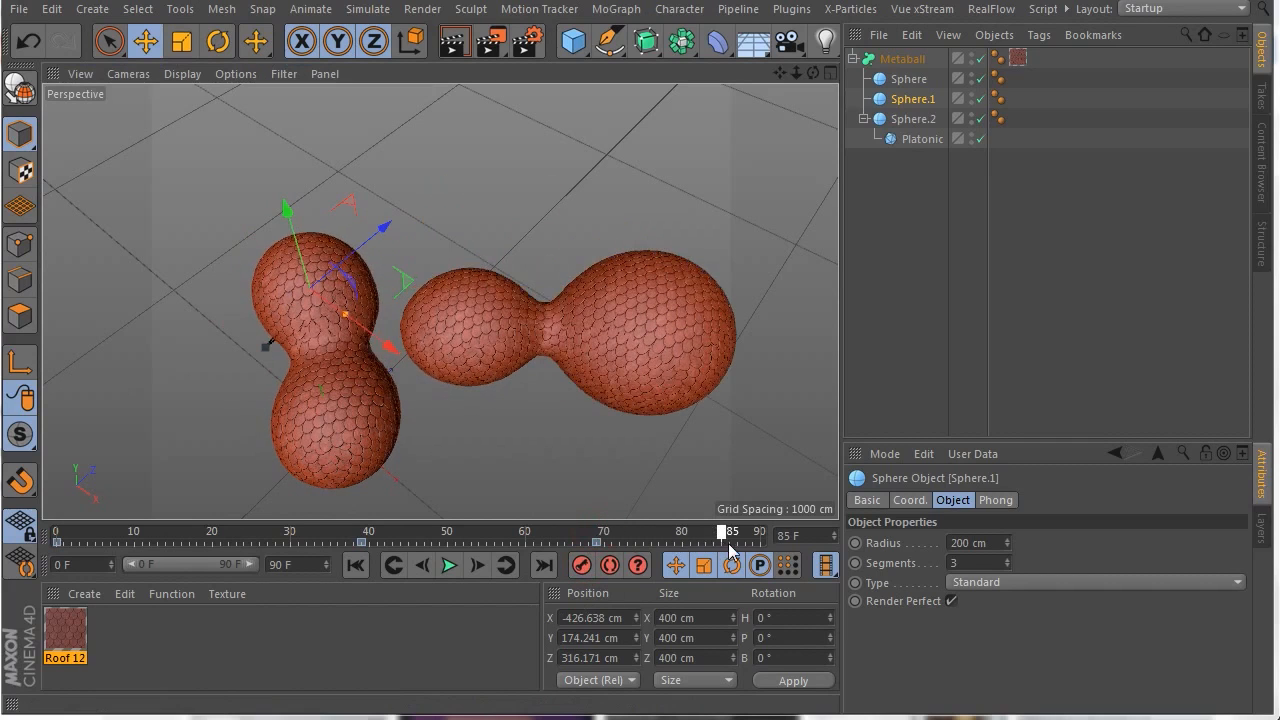
pyautogui.moveTo(393, 252); pyautogui.dragTo(405, 227)
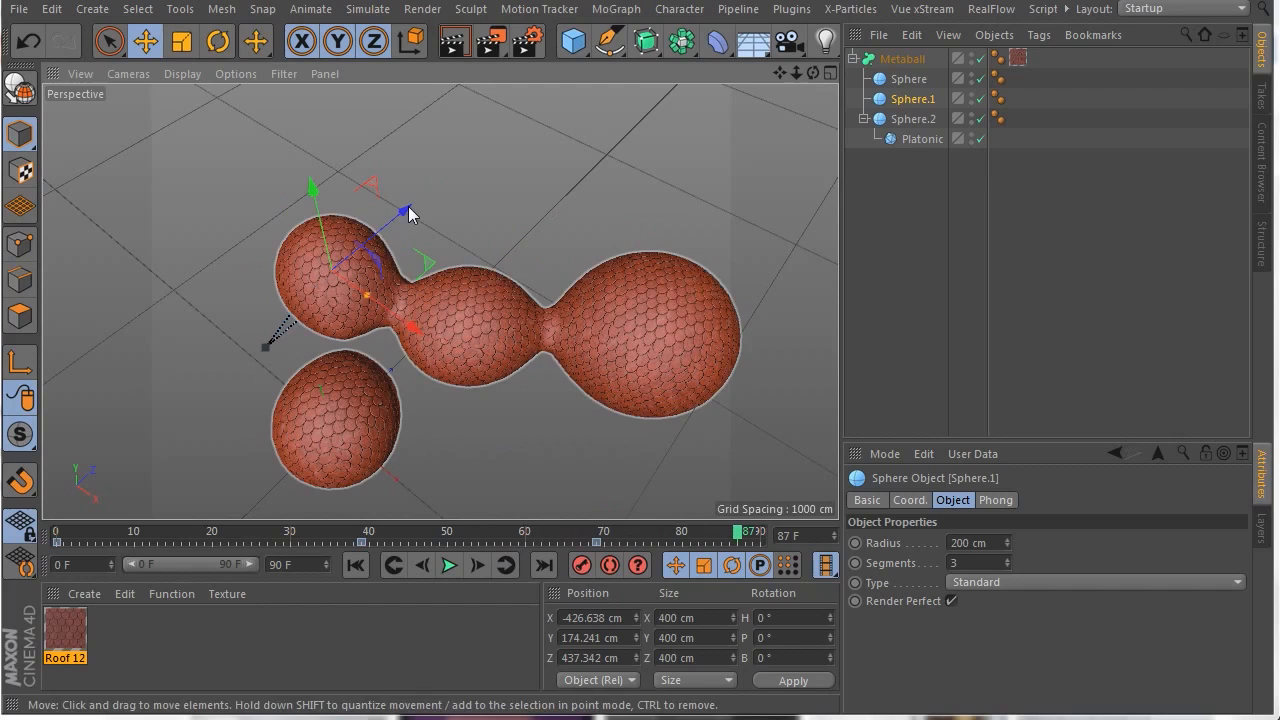
pyautogui.moveTo(400, 214)
pyautogui.mouseDown()
pyautogui.moveTo(385, 225)
pyautogui.moveTo(403, 225)
pyautogui.moveTo(397, 235)
pyautogui.mouseUp()
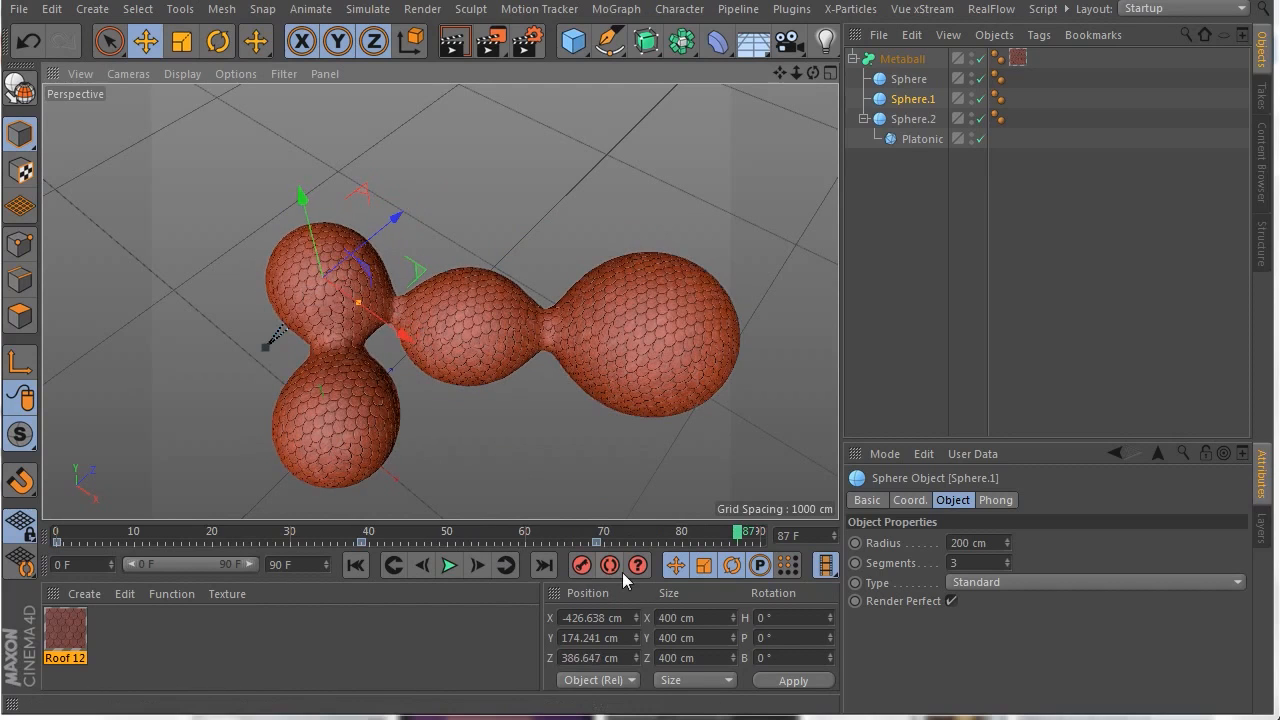
# Play the animation from frame 0 and examine how Sphere.1 and the Platonic object merge with the other spheres.
pyautogui.click(356, 566)
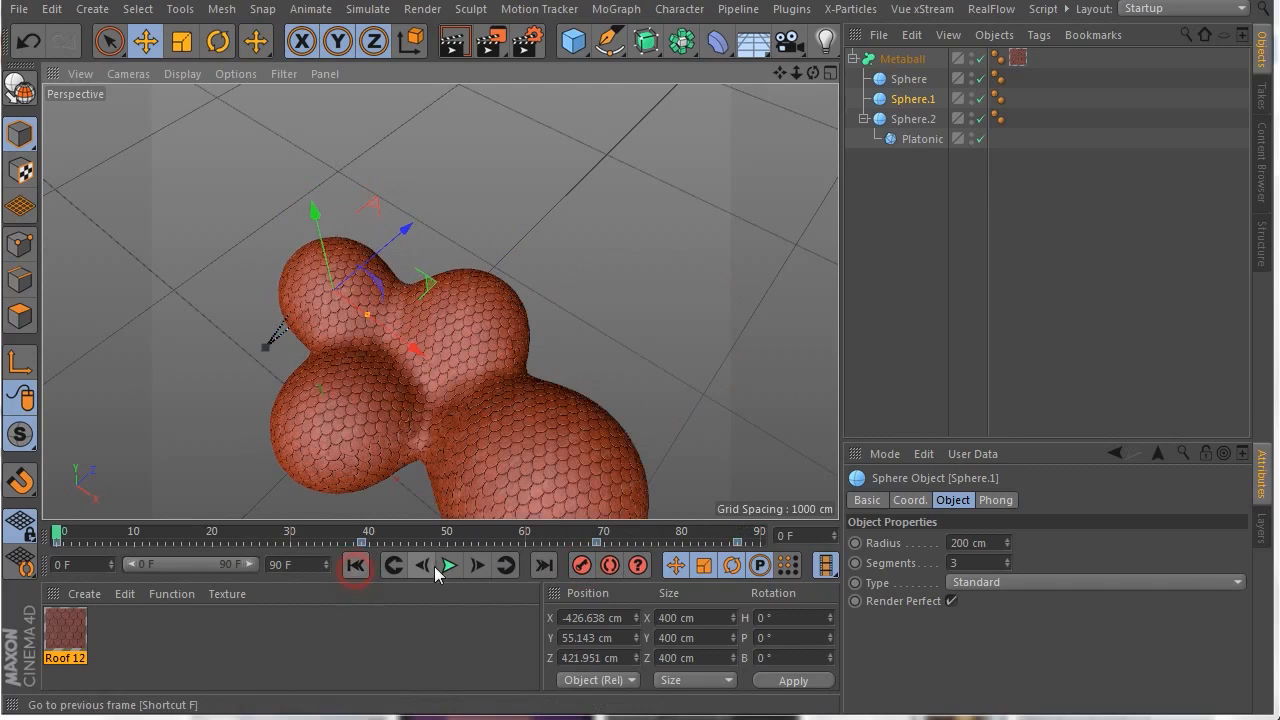
pyautogui.click(449, 566)
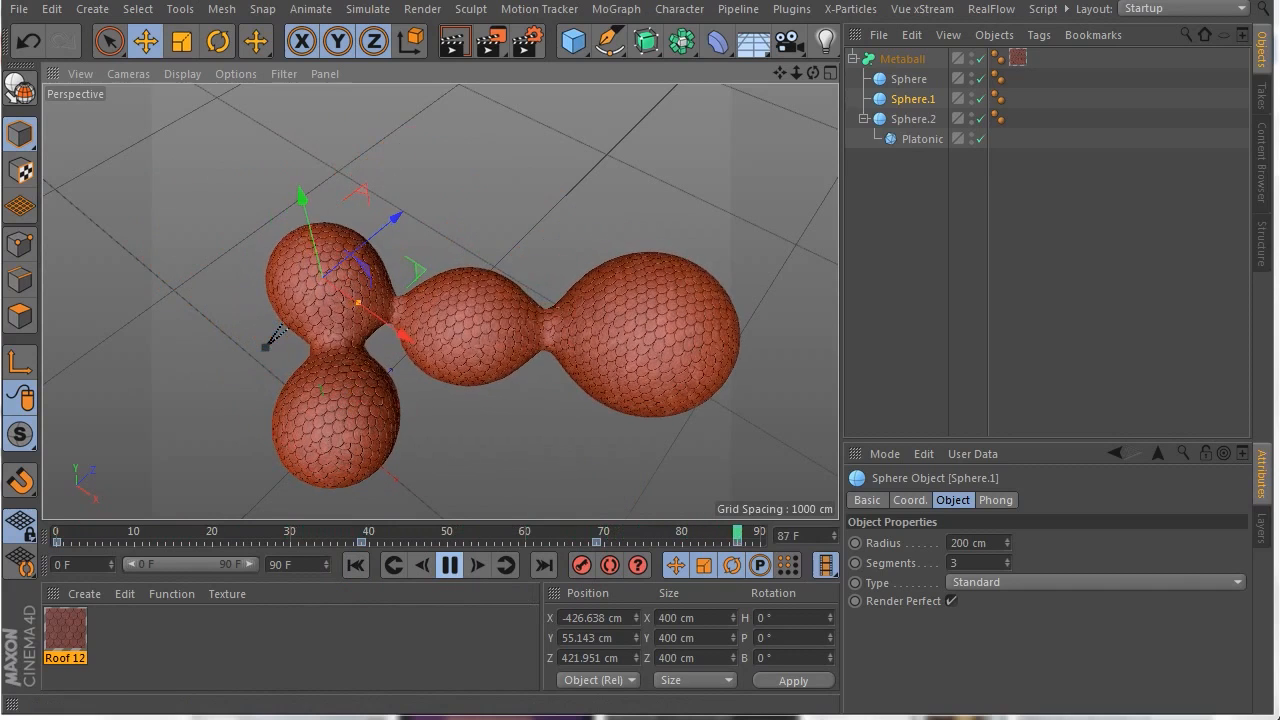
pyautogui.click(681, 44)
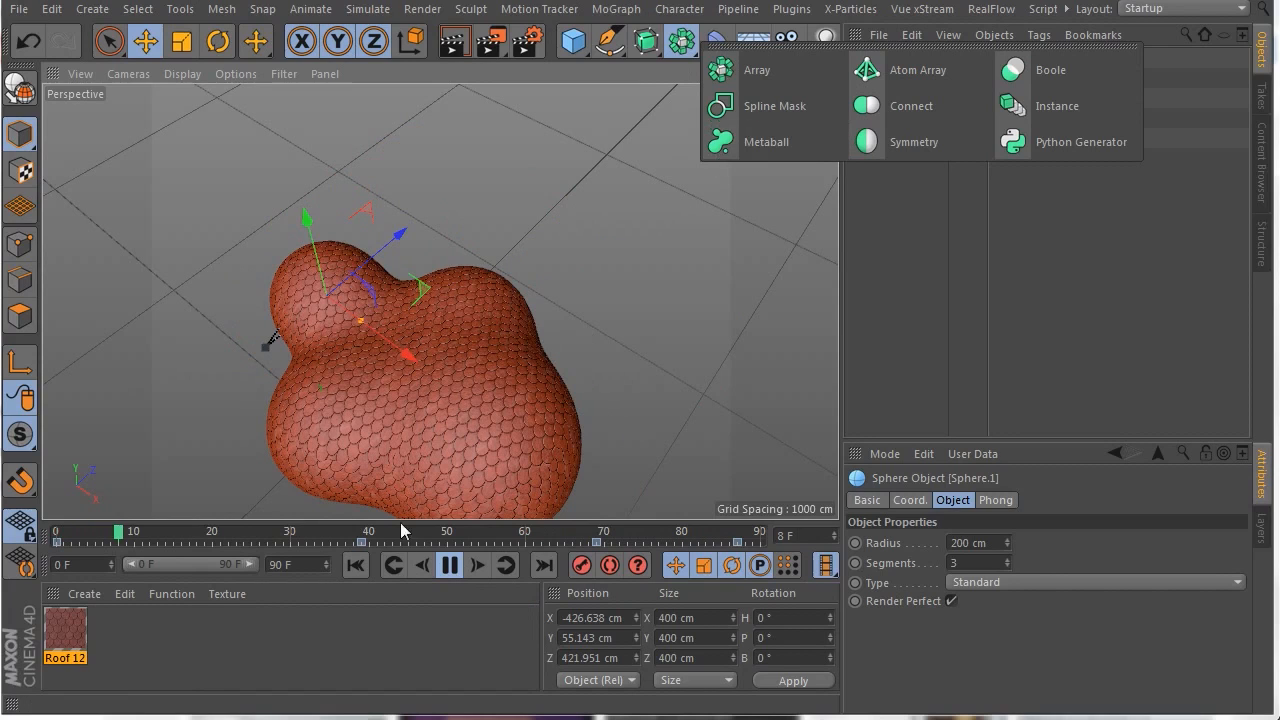
pyautogui.click(443, 572)
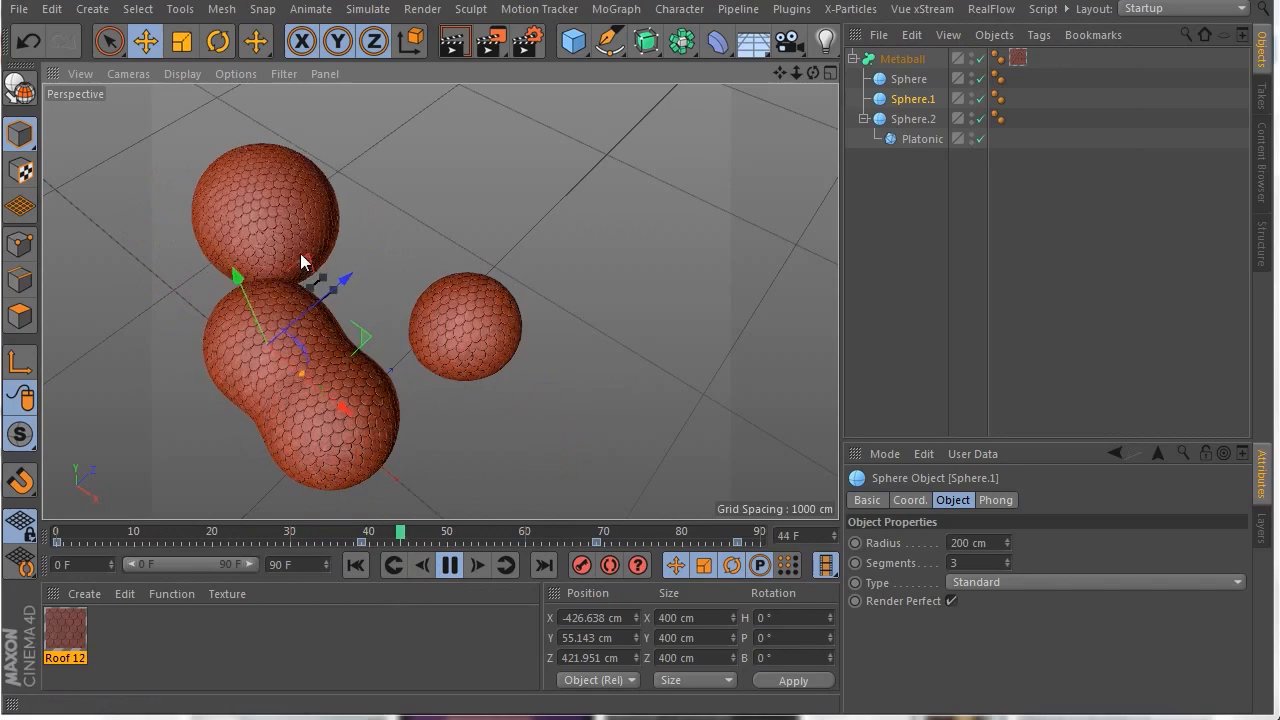
pyautogui.moveTo(815, 73); pyautogui.dragTo(815, 124)
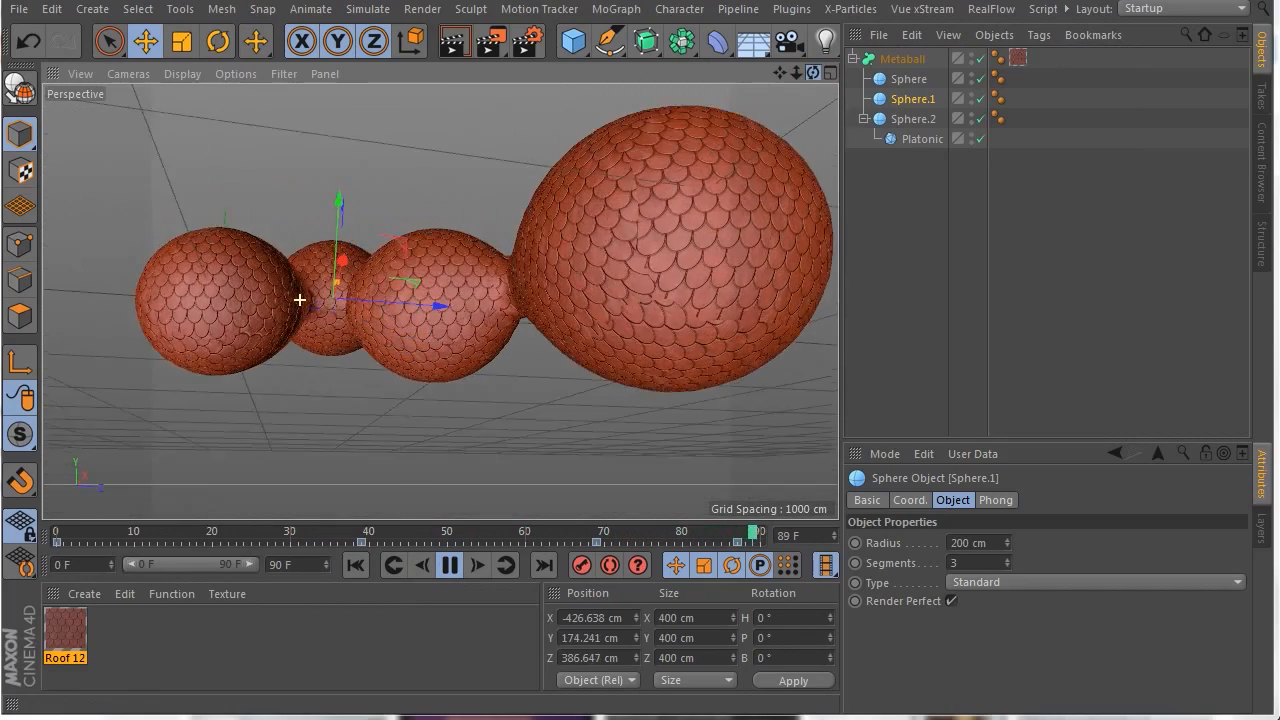
pyautogui.scroll(5, 299, 299)
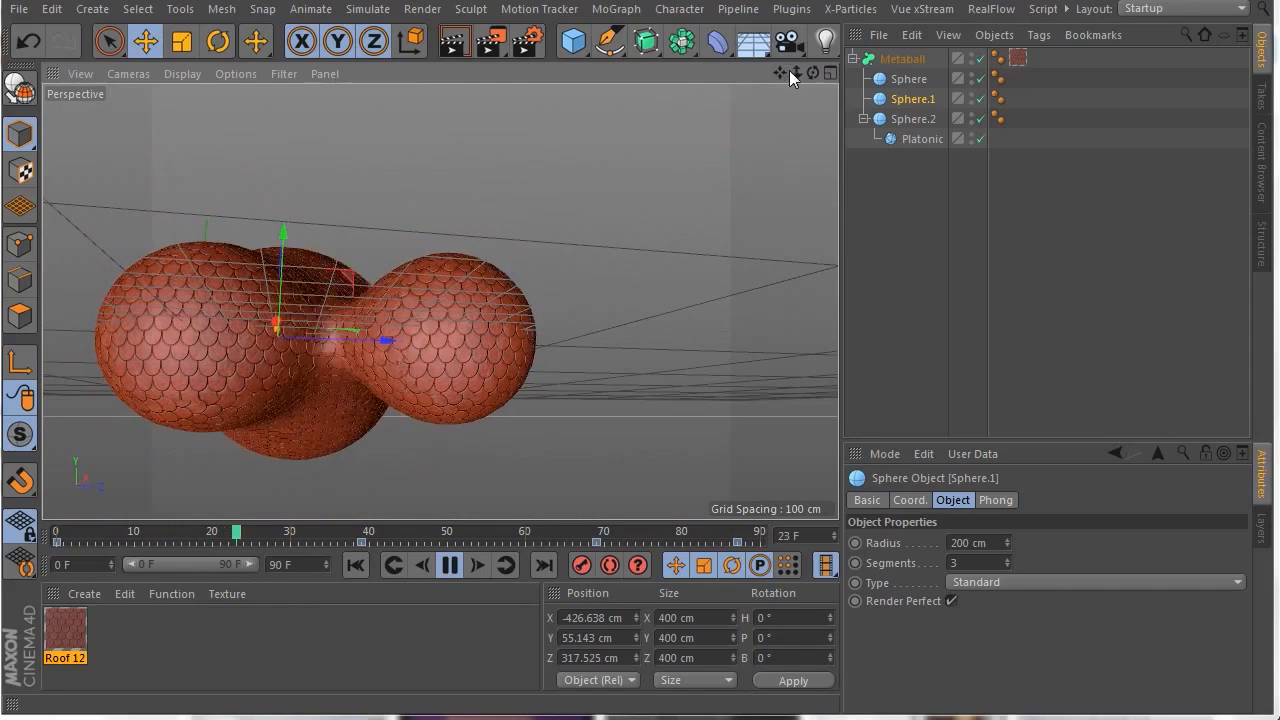
pyautogui.moveTo(812, 80); pyautogui.dragTo(600, 68)
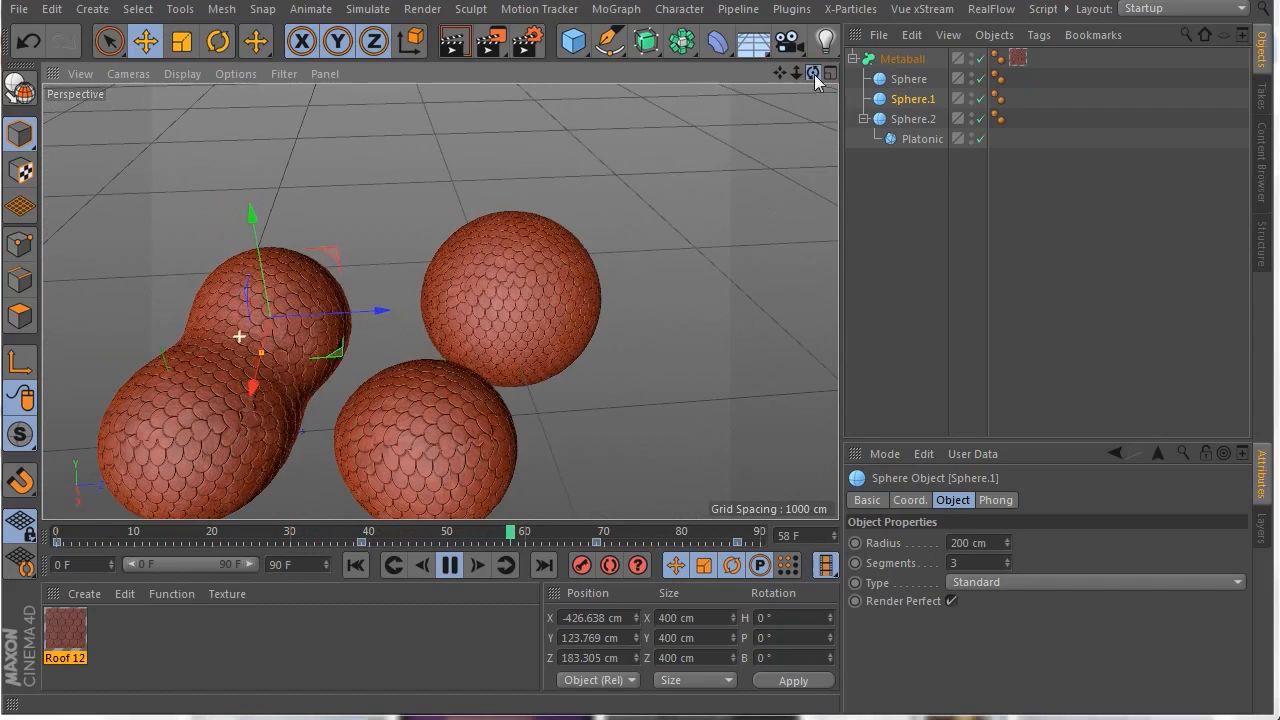
pyautogui.click(614, 9)
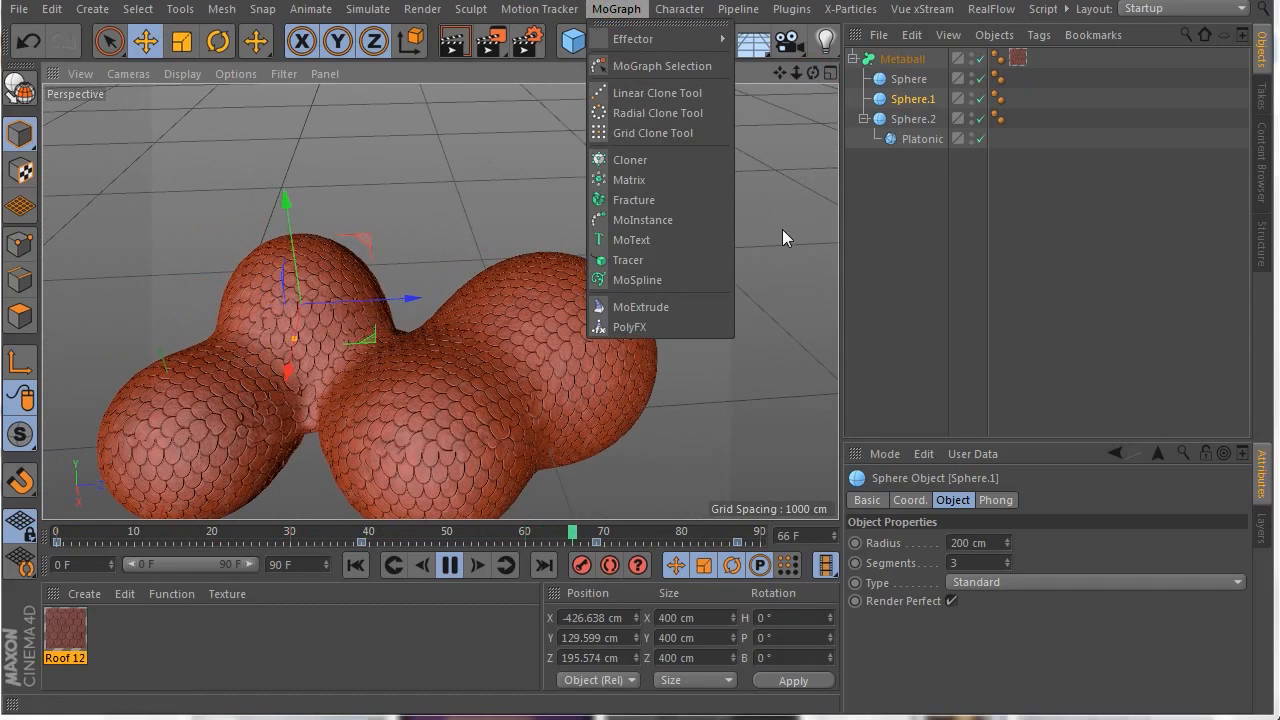
pyautogui.click(885, 215)
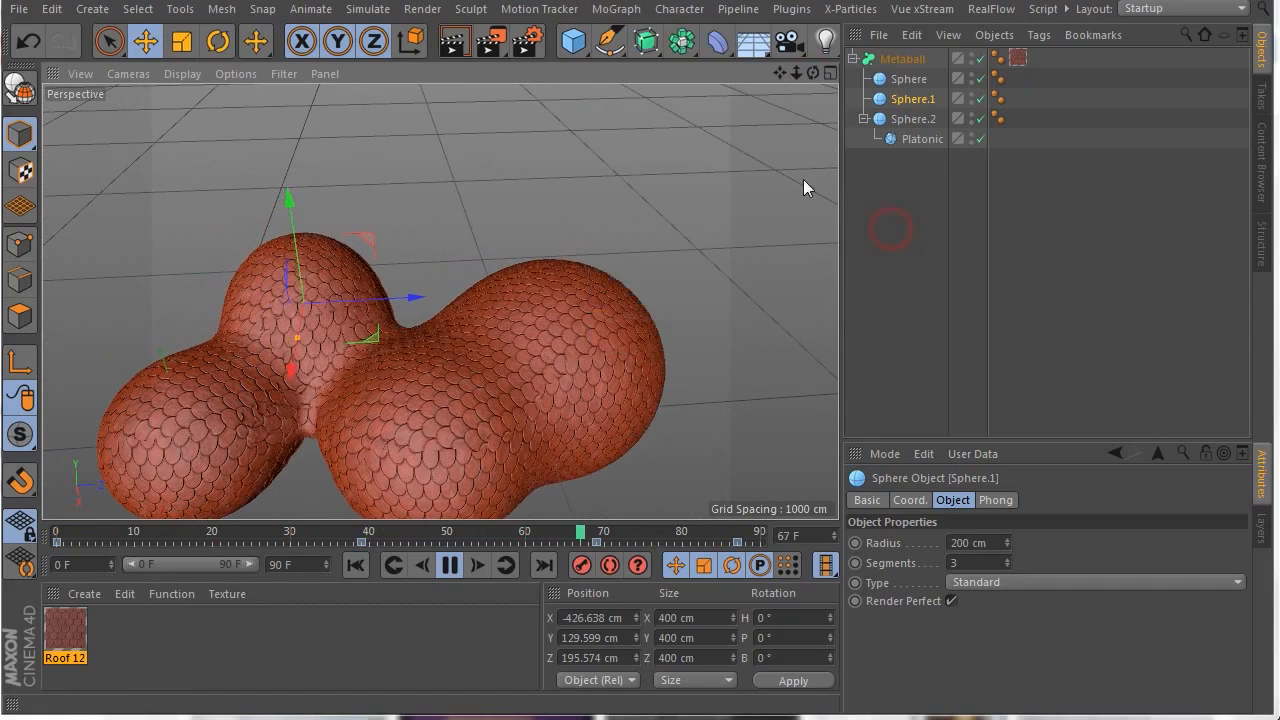
pyautogui.click(648, 45)
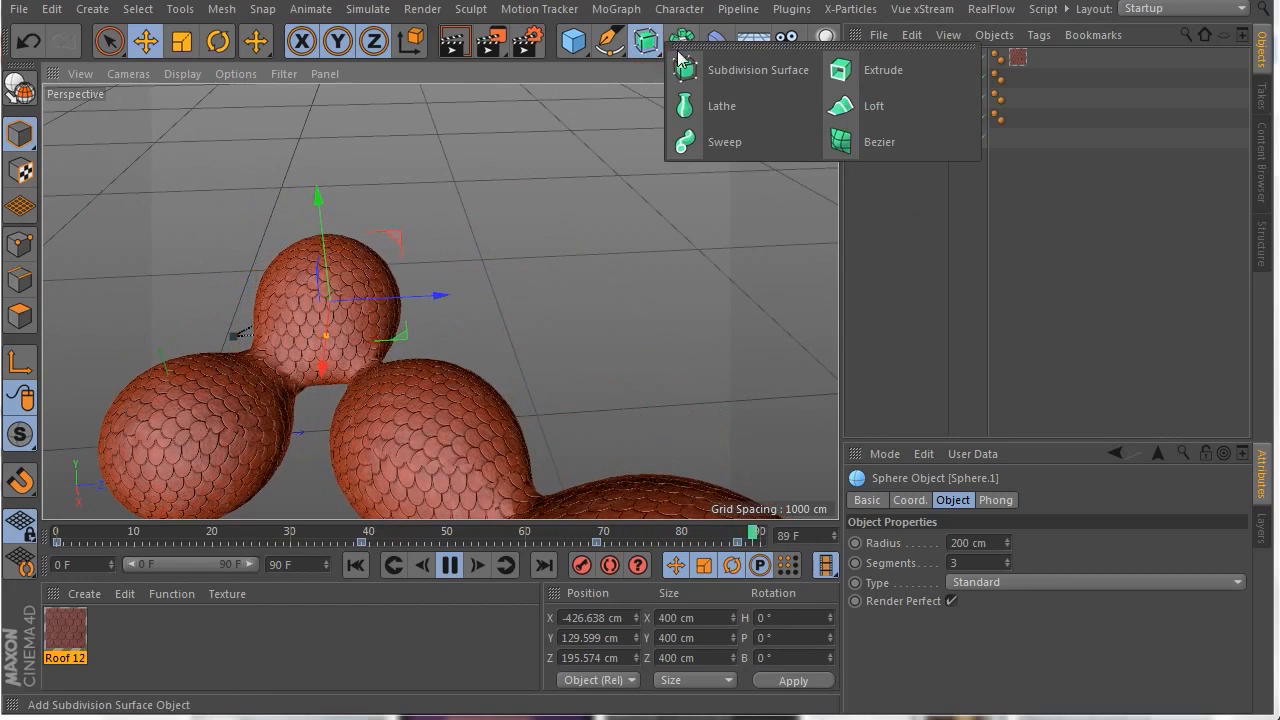
pyautogui.click(934, 251)
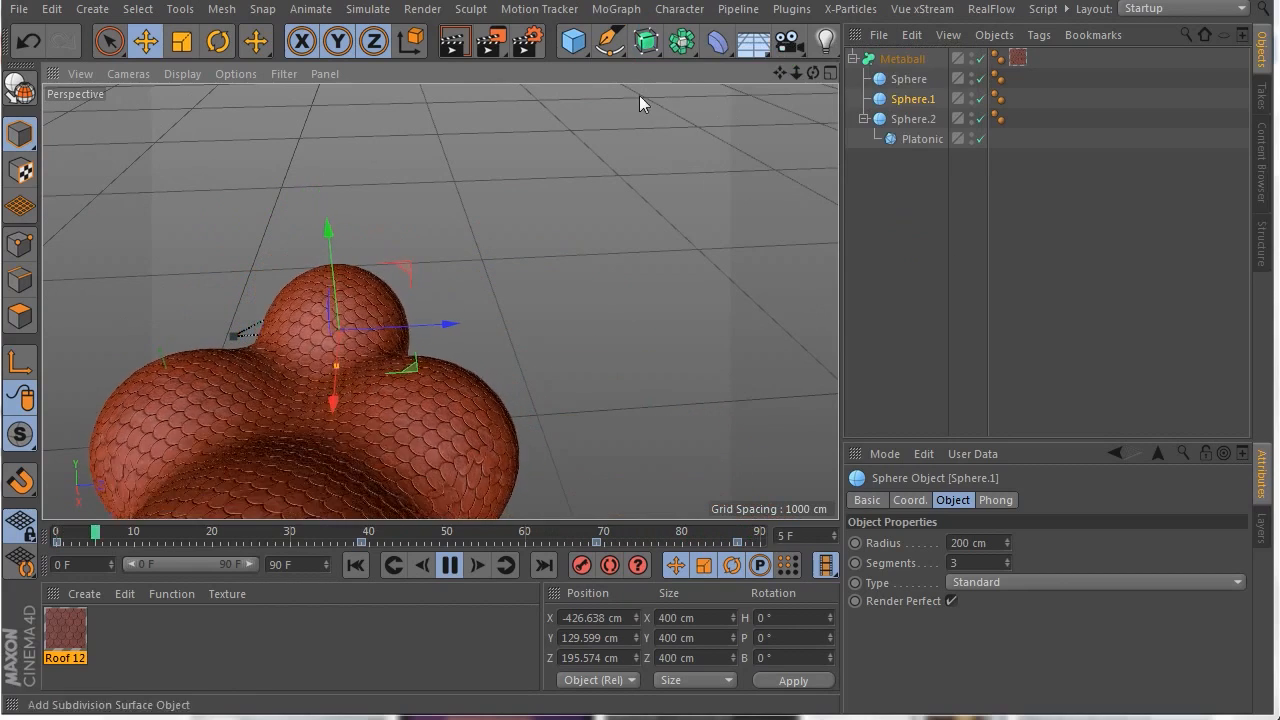
# Examine the textured metaball from several angles and distances while the animation plays.
pyautogui.scroll(-3, 578, 254)
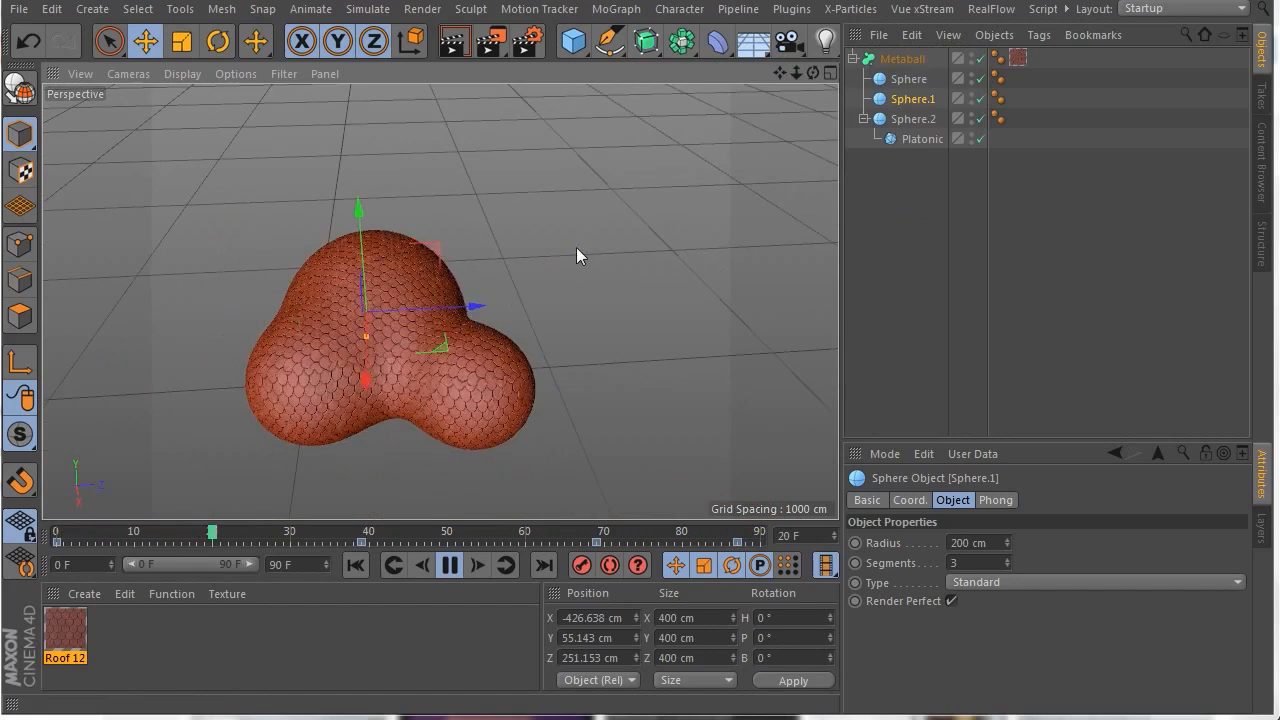
pyautogui.moveTo(812, 72); pyautogui.dragTo(461, 209)
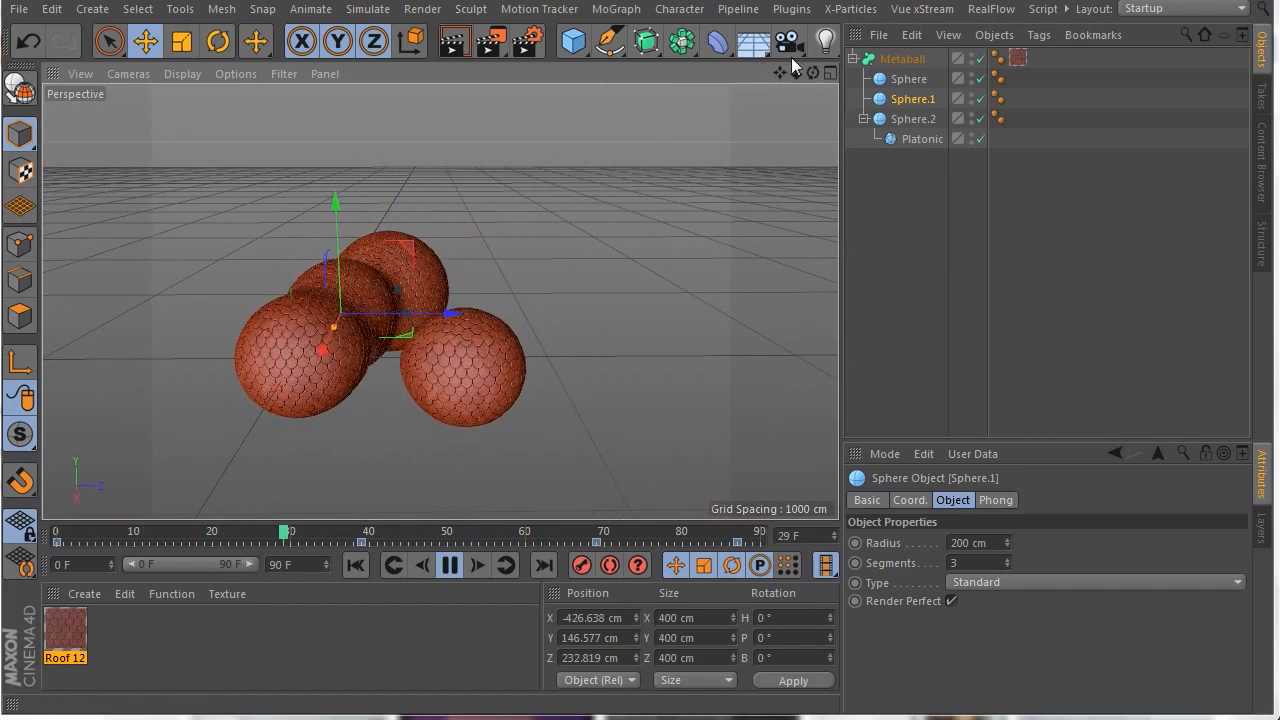
pyautogui.moveTo(810, 77)
pyautogui.mouseDown()
pyautogui.moveTo(786, 150)
pyautogui.moveTo(808, 90)
pyautogui.mouseUp()
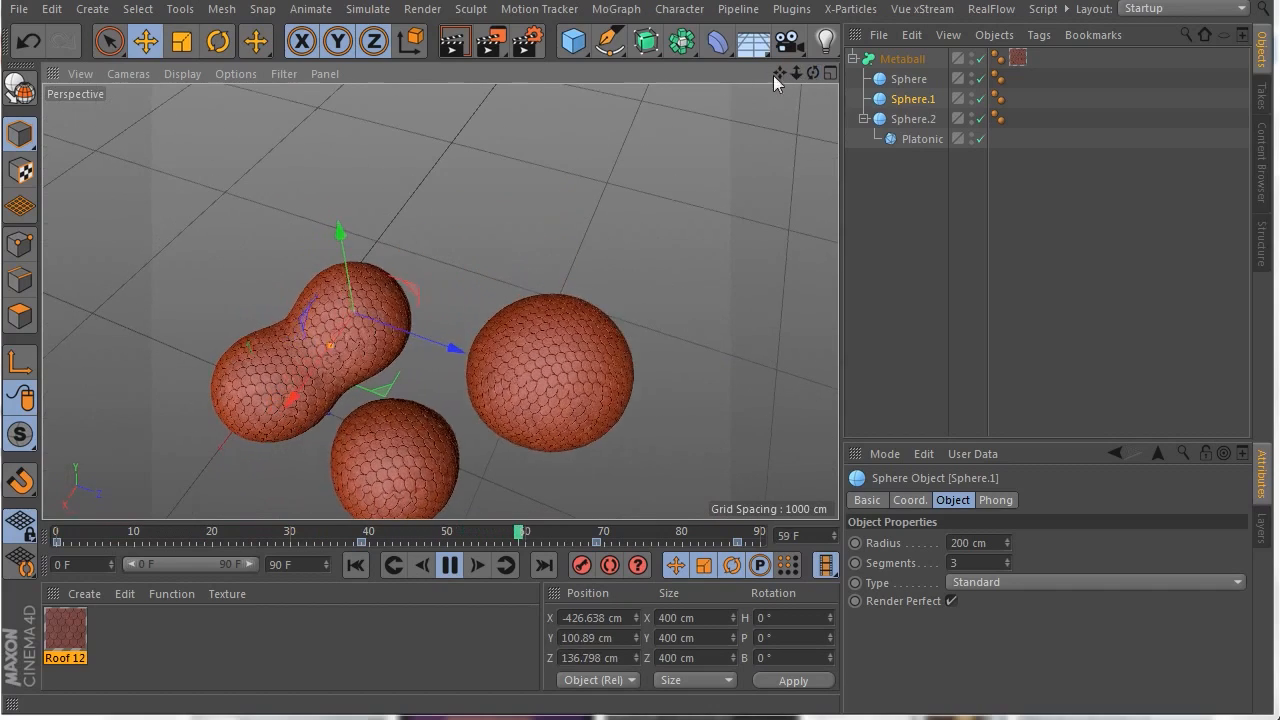
pyautogui.scroll(2, 474, 321)
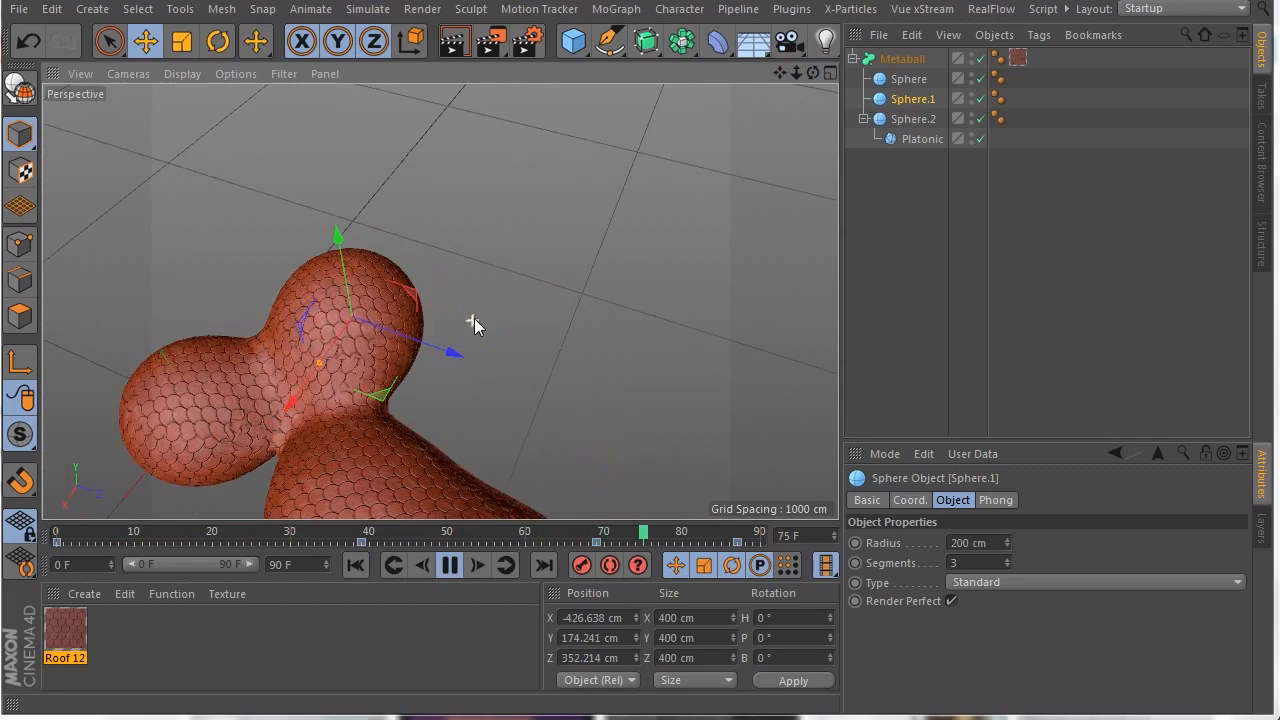
pyautogui.moveTo(814, 73); pyautogui.dragTo(1005, 60)
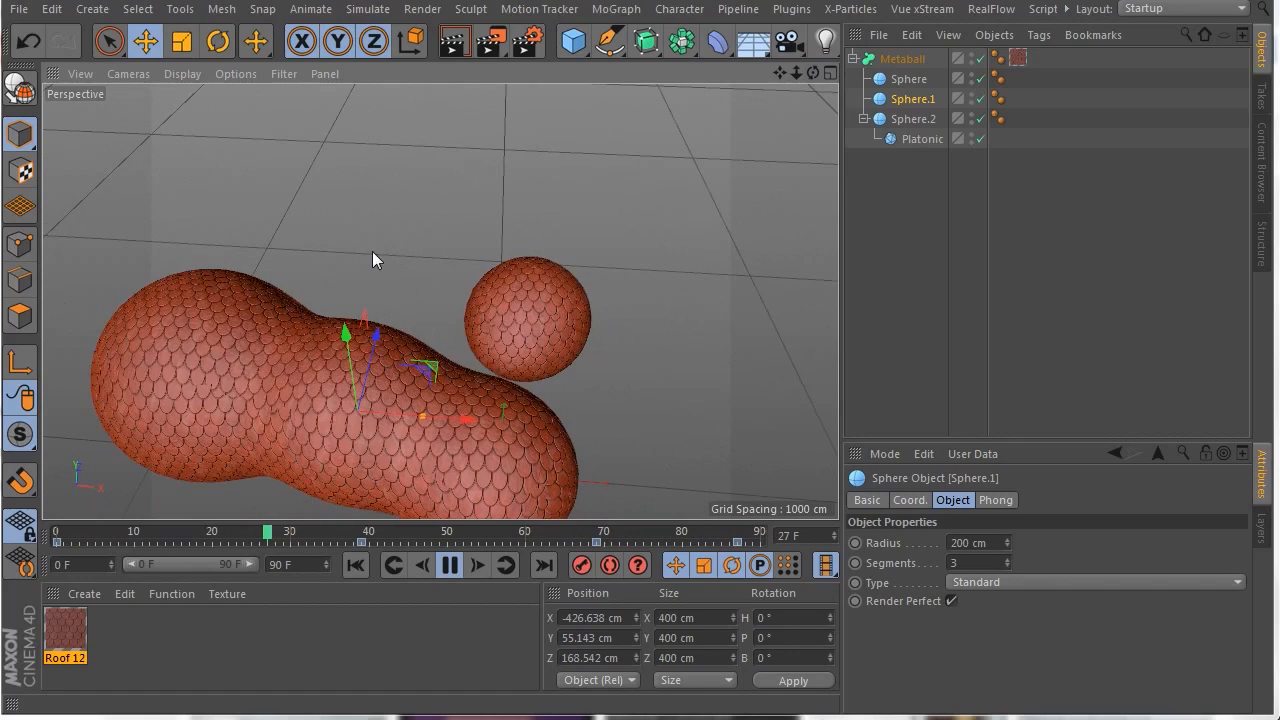
pyautogui.scroll(-1, 268, 244)
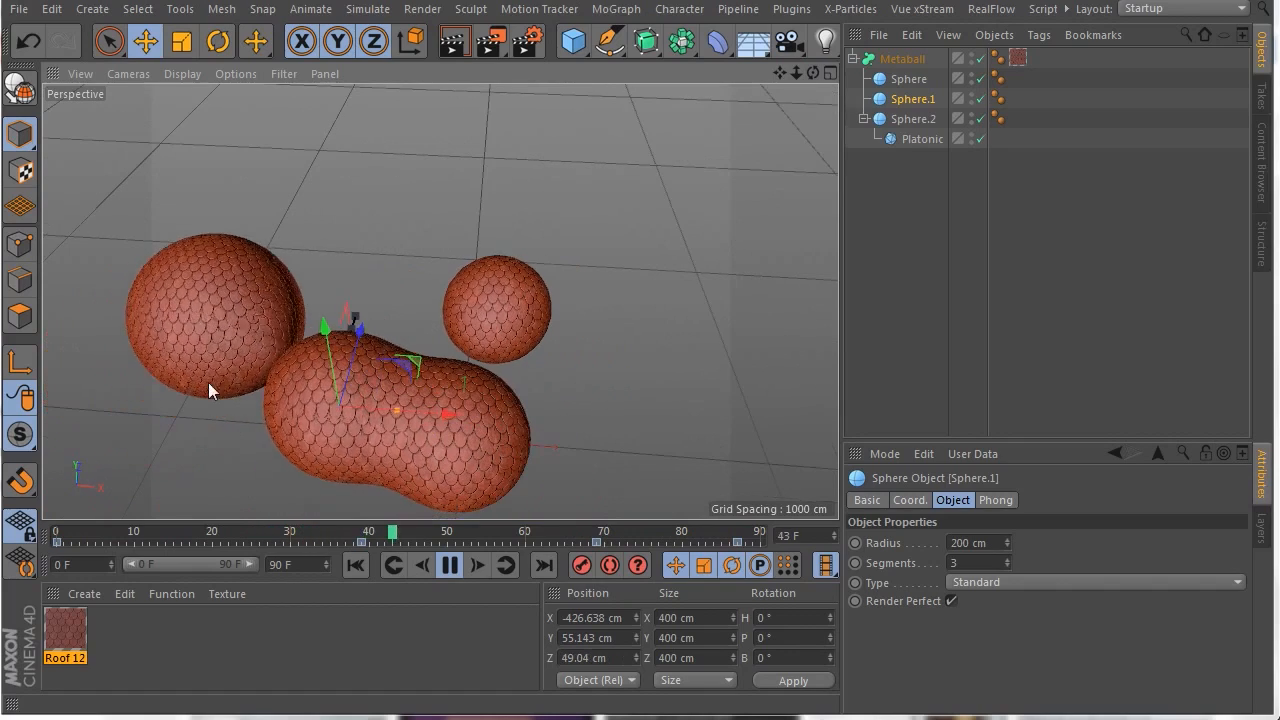
pyautogui.scroll(2, 226, 385)
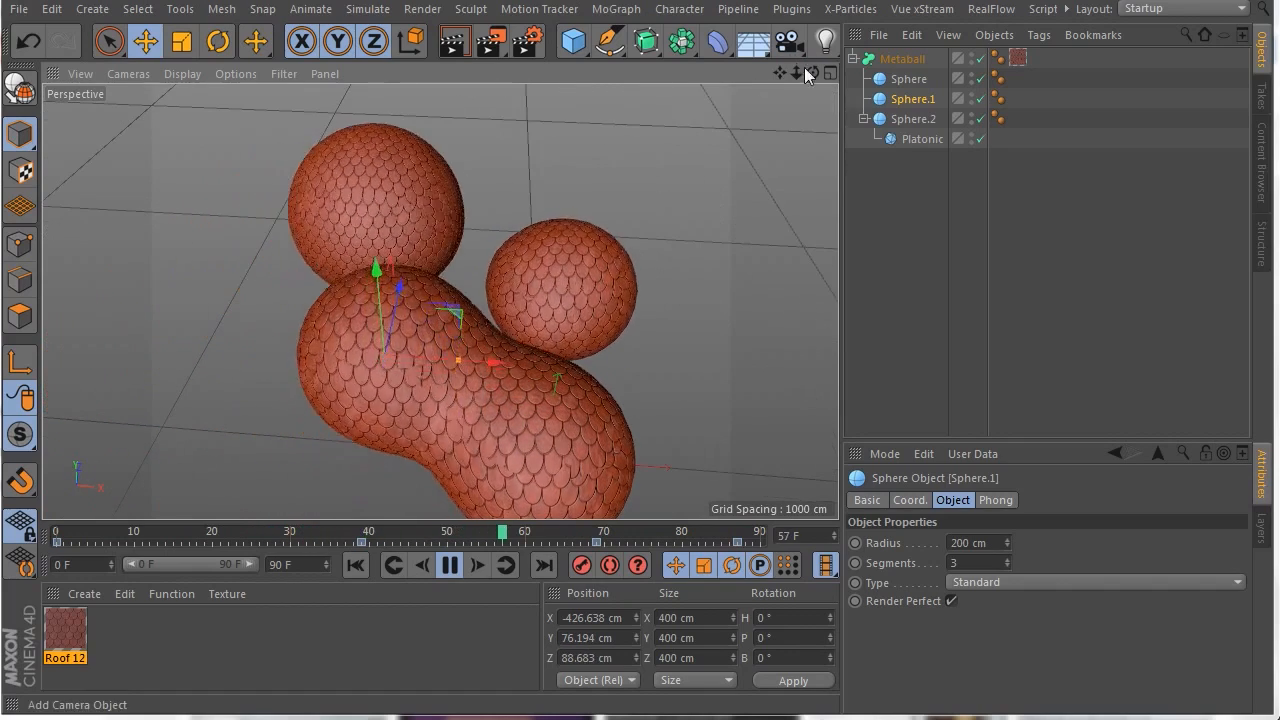
pyautogui.moveTo(817, 72); pyautogui.dragTo(945, 145)
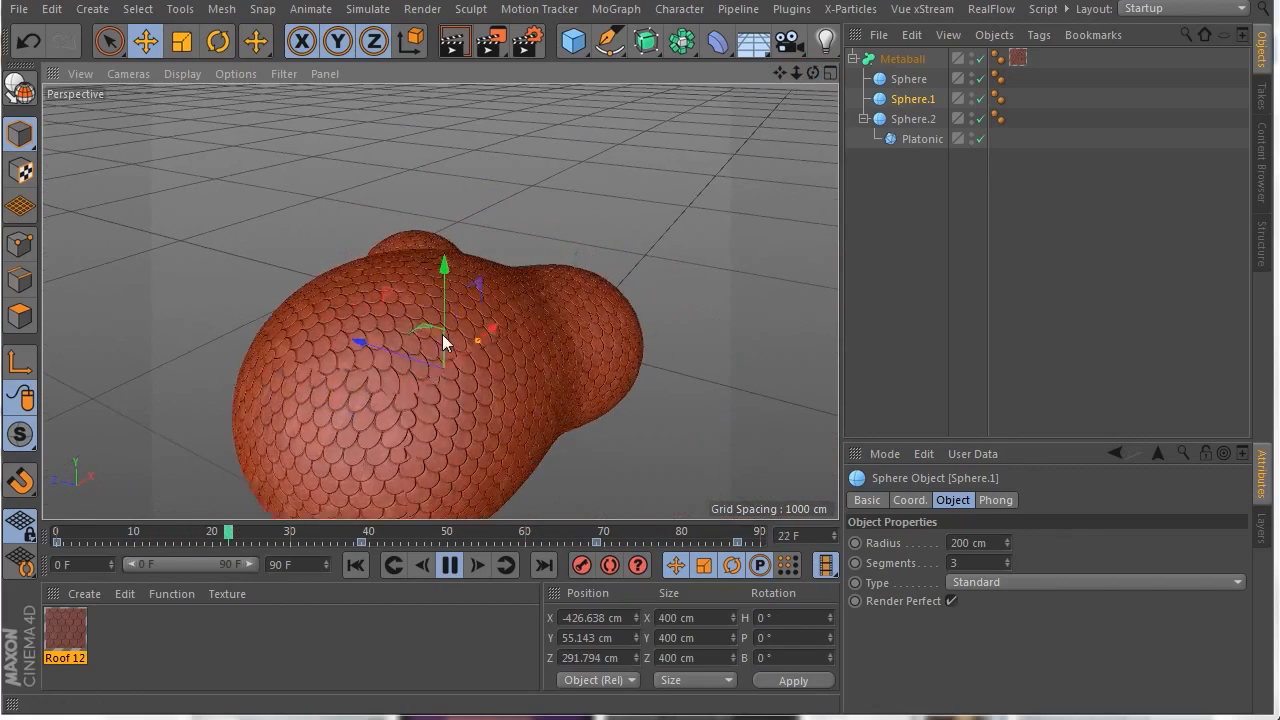
pyautogui.moveTo(817, 72); pyautogui.dragTo(780, 122)
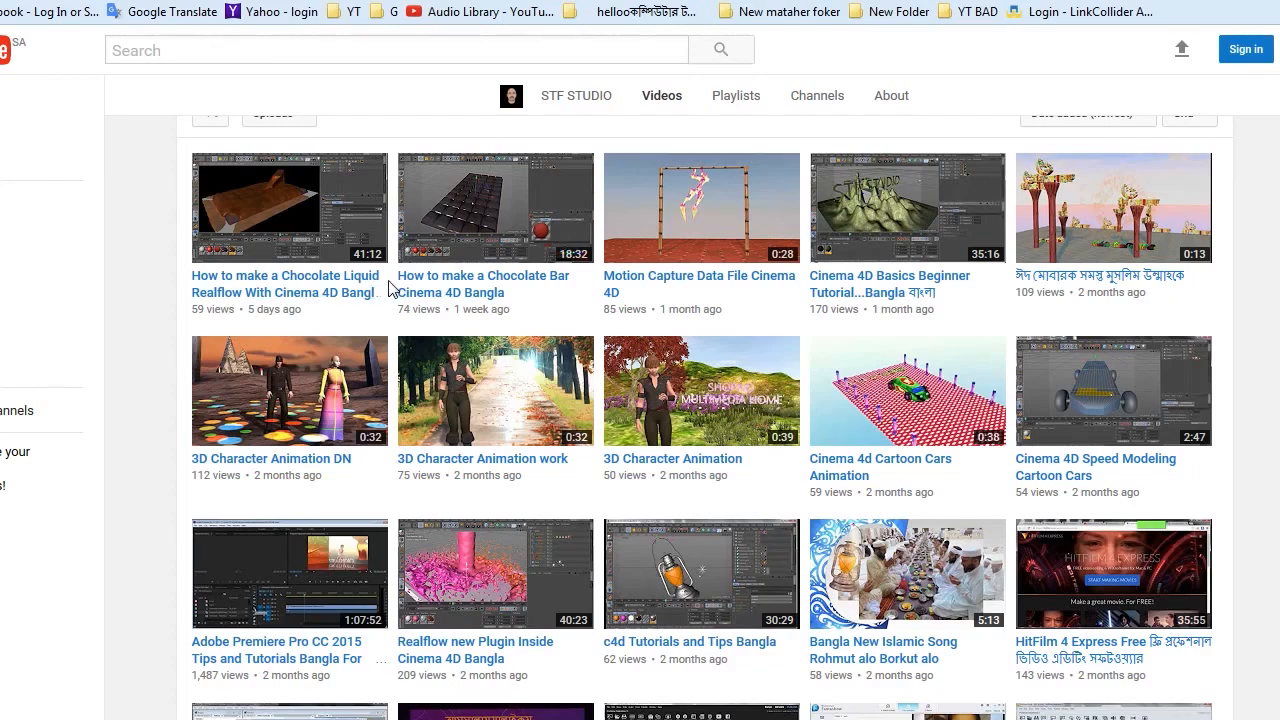
# Switch to the web browser and look through the uploaded videos on the STF STUDIO YouTube channel.
pyautogui.scroll(3, 391, 288)
pyautogui.scroll(-3, 519, 391)
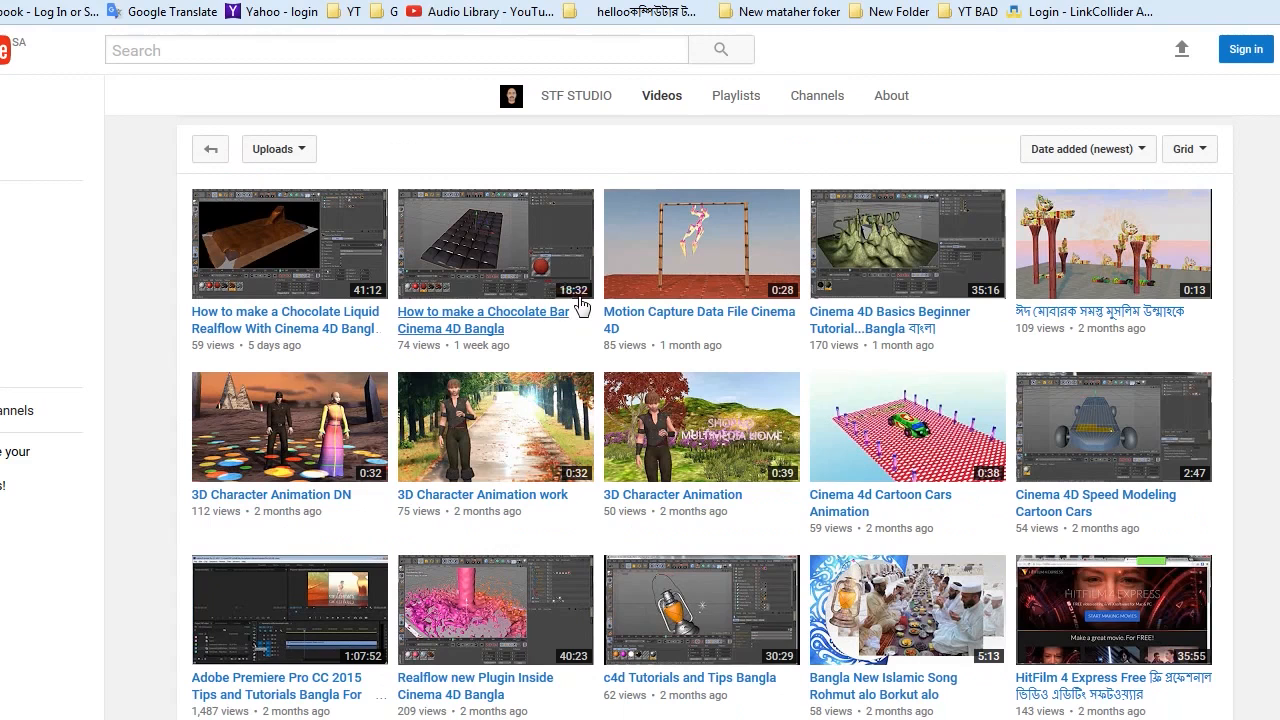
pyautogui.scroll(2, 572, 300)
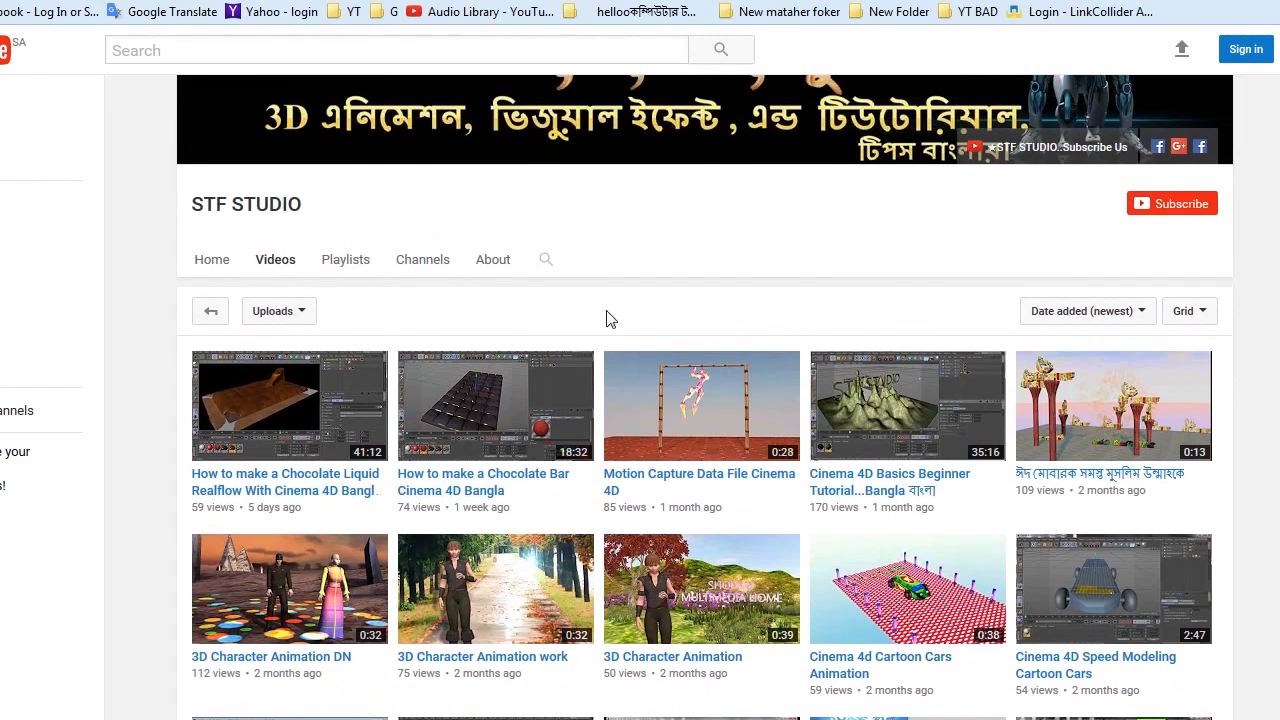
pyautogui.scroll(-3, 631, 377)
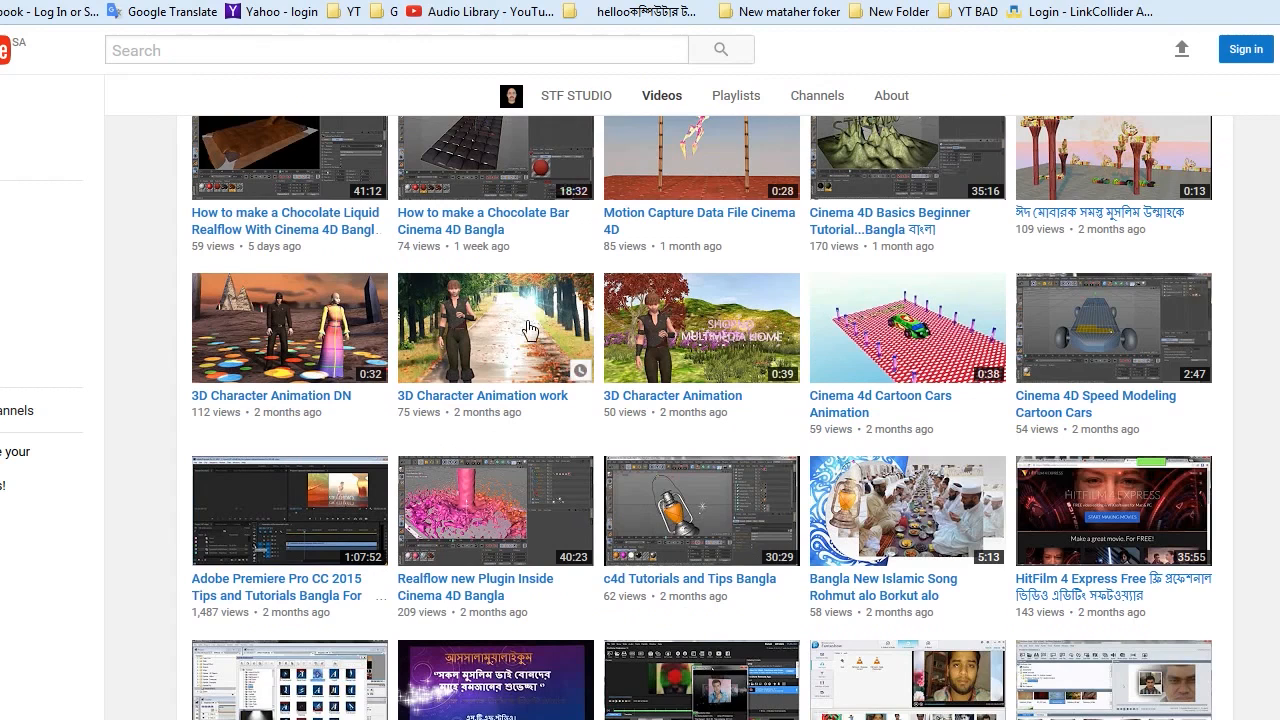
pyautogui.scroll(4, 530, 330)
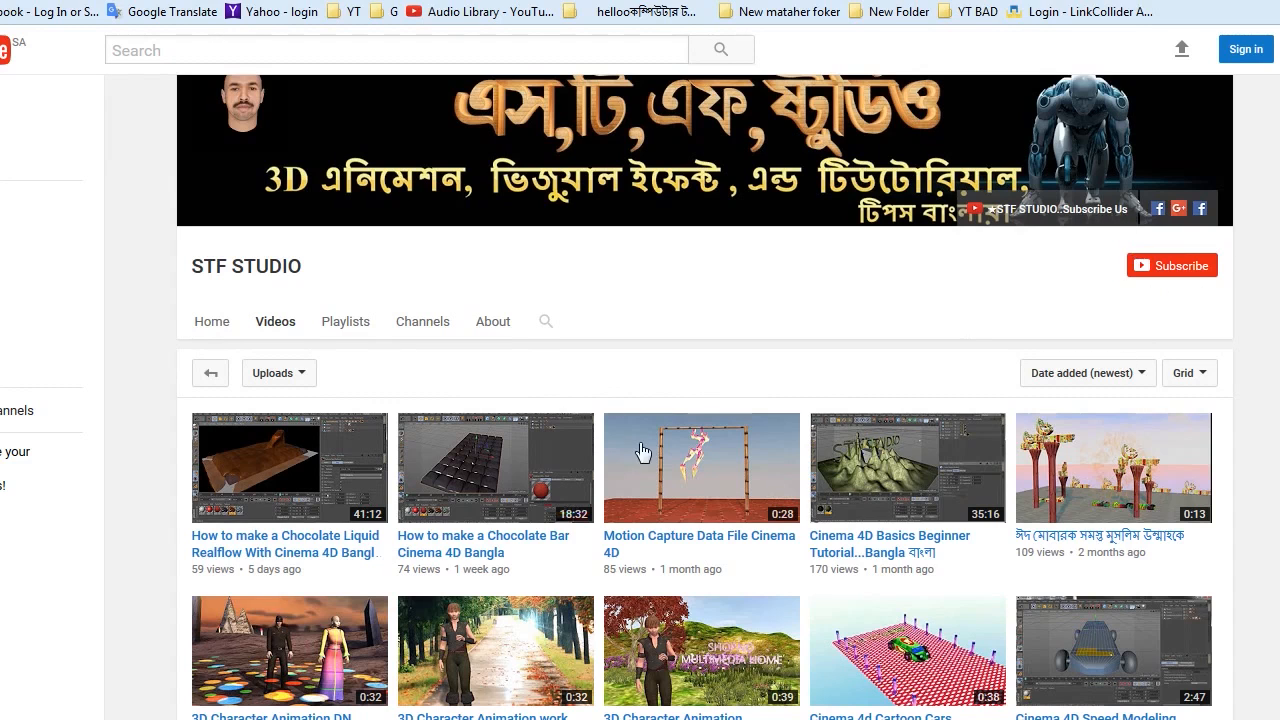
pyautogui.scroll(-2, 480, 538)
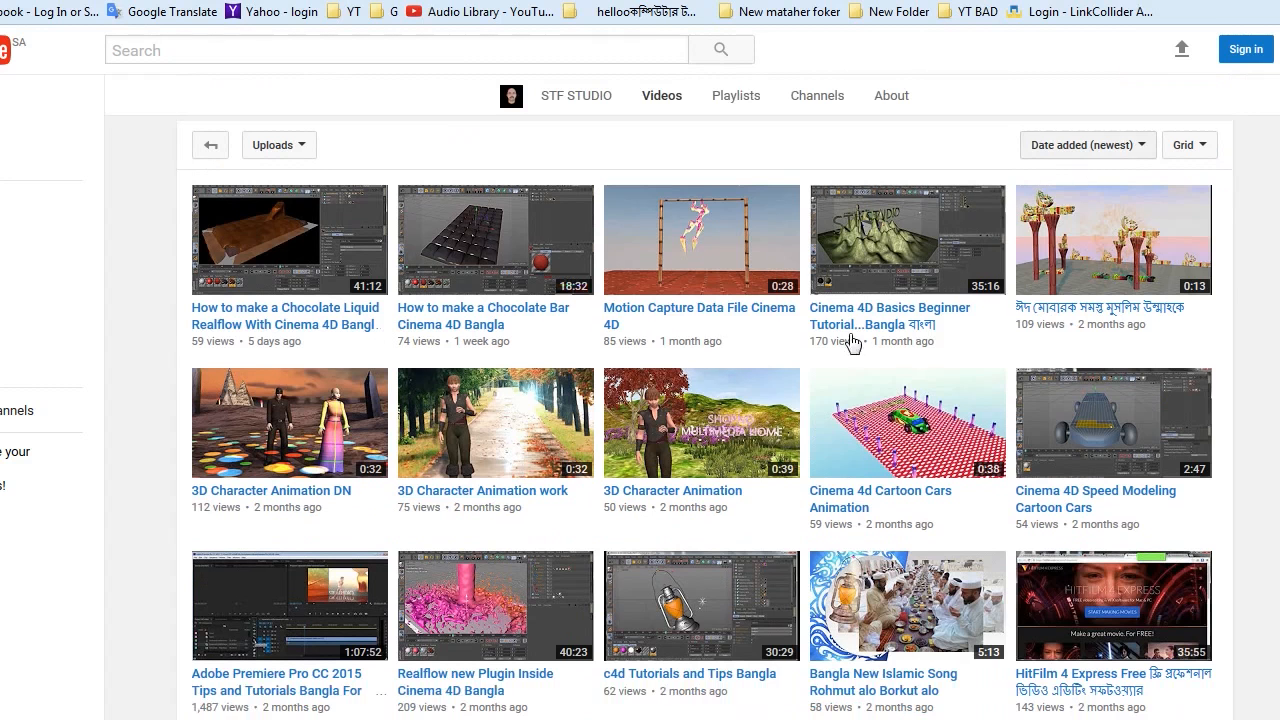
pyautogui.scroll(2, 425, 440)
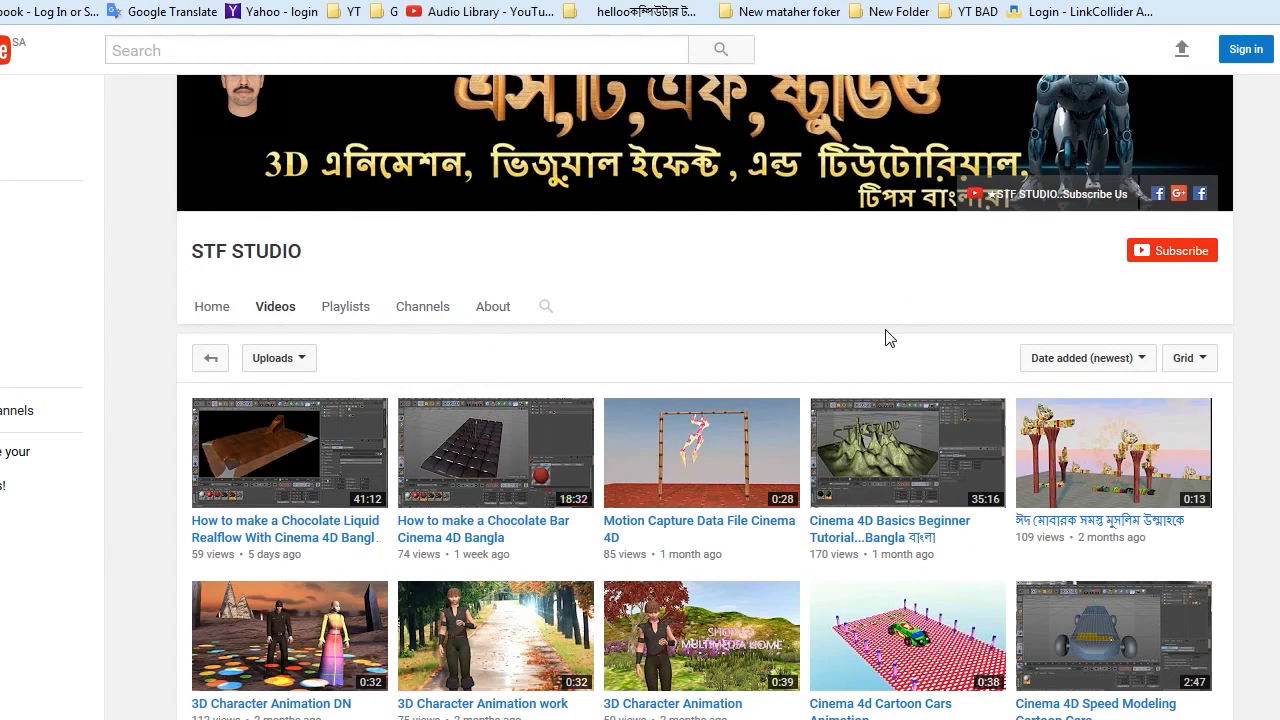
pyautogui.scroll(1, 855, 323)
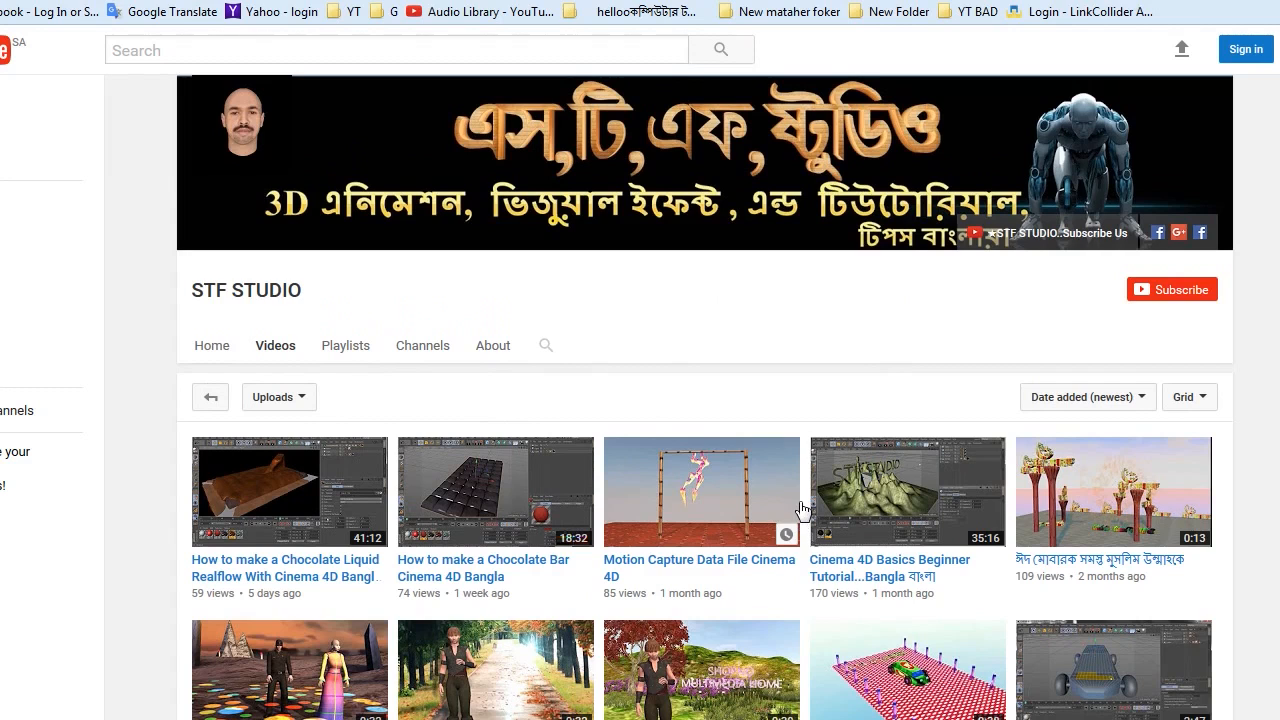
pyautogui.scroll(-3, 802, 510)
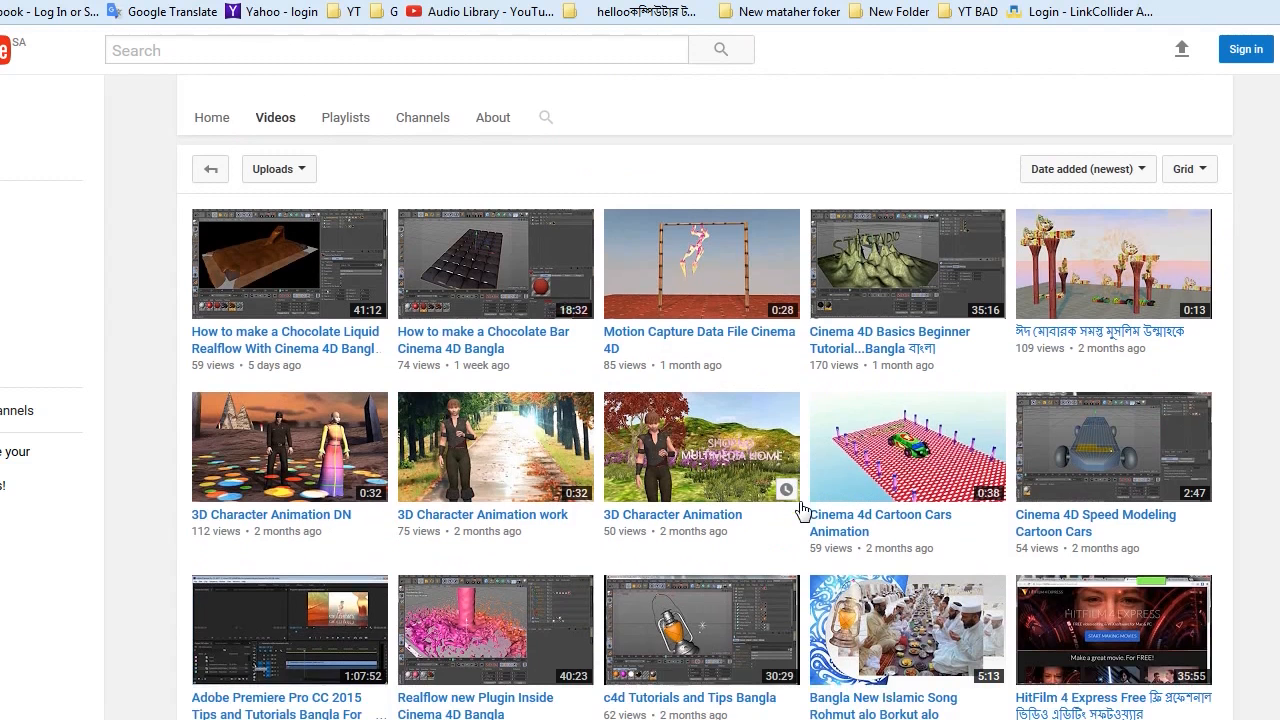